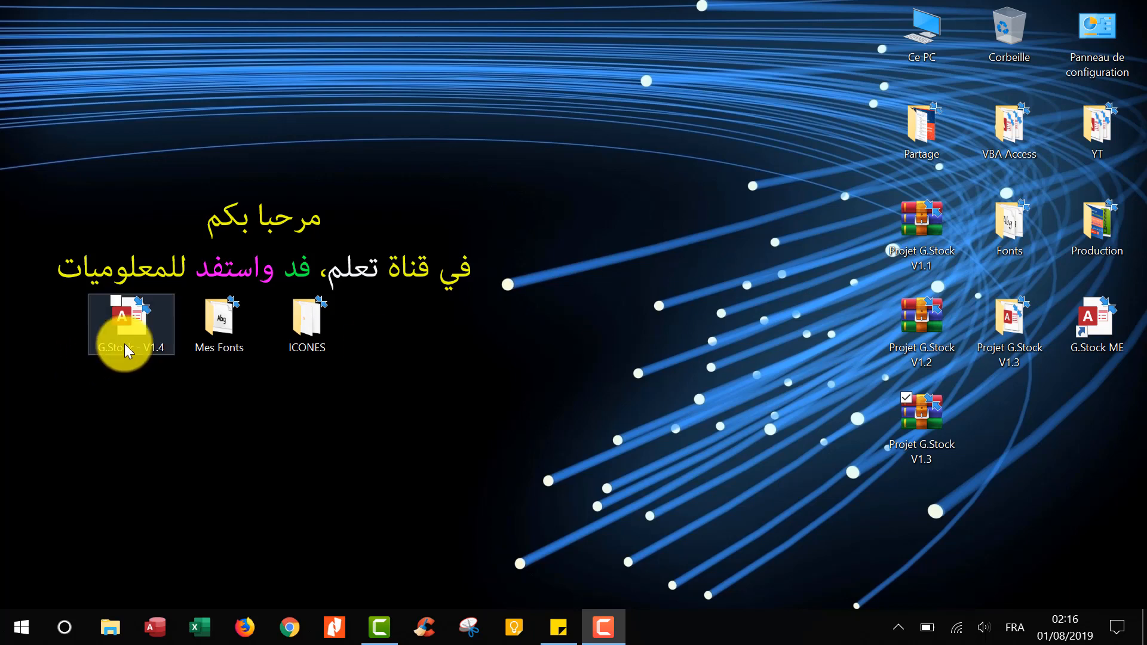
# Step: Open the G.Stock - V1.4 database in Access and keep the ribbon permanently expanded
pyautogui.doubleClick(145, 313)
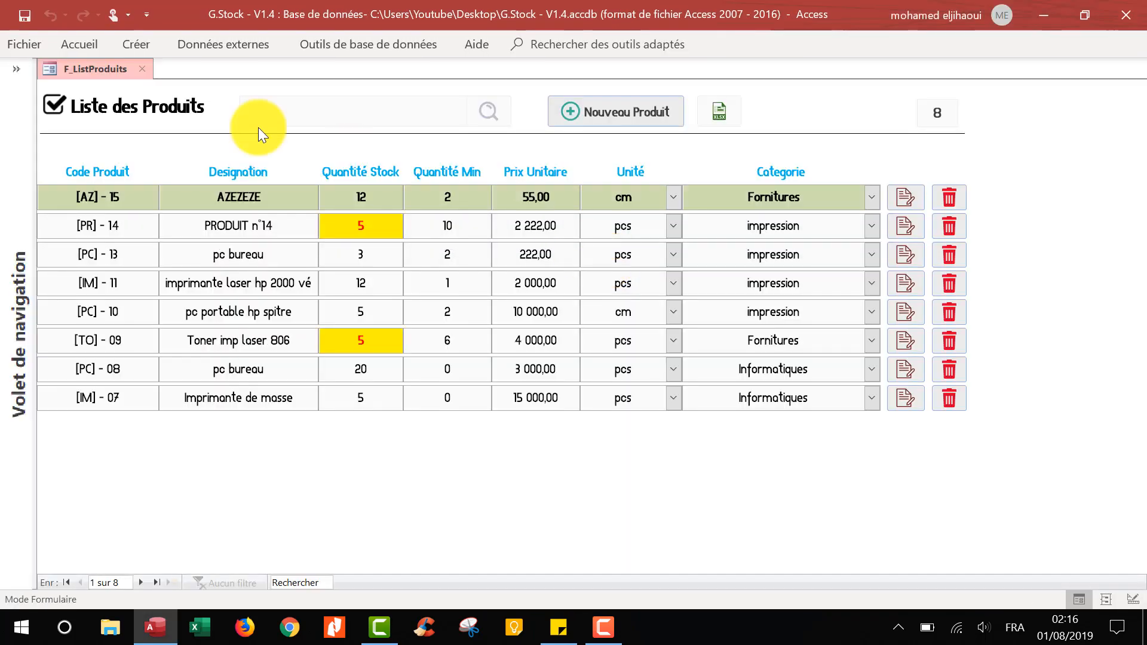
pyautogui.click(82, 43)
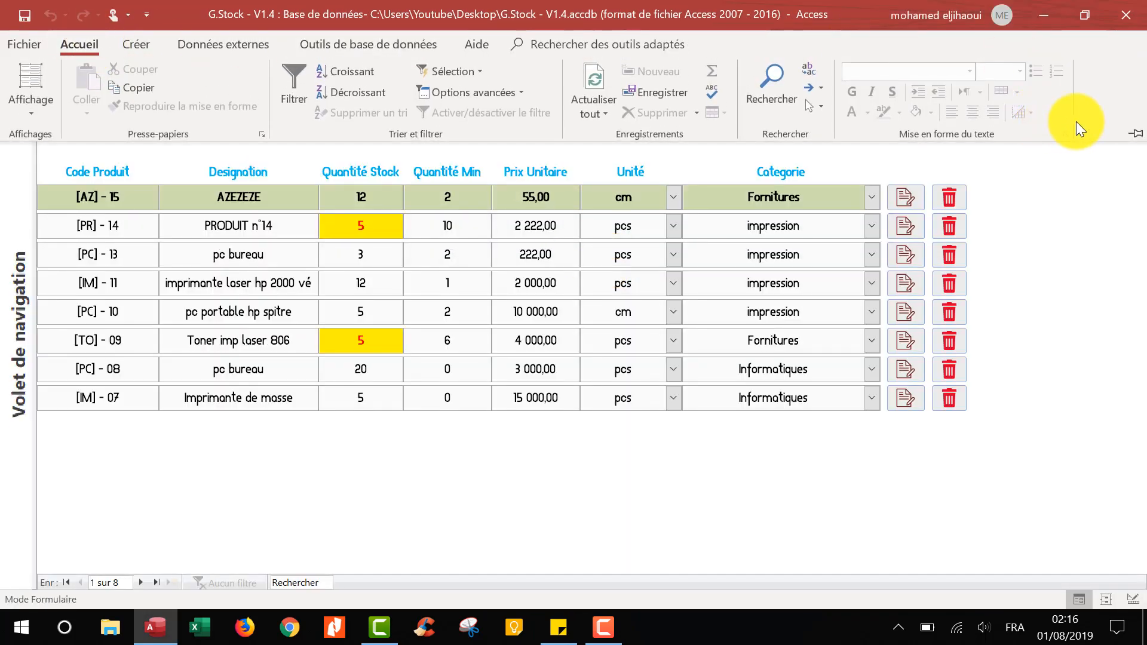
pyautogui.click(1131, 134)
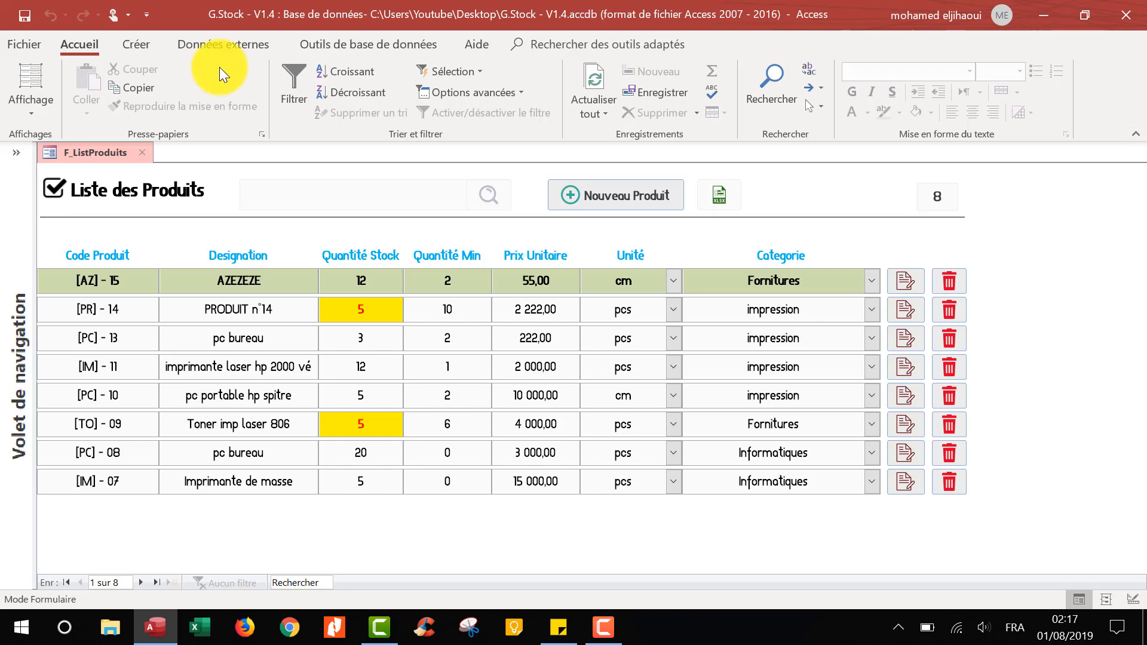
# Step: Create a new table in Design view and add a field idClient with the data type NuméroAuto
pyautogui.click(144, 43)
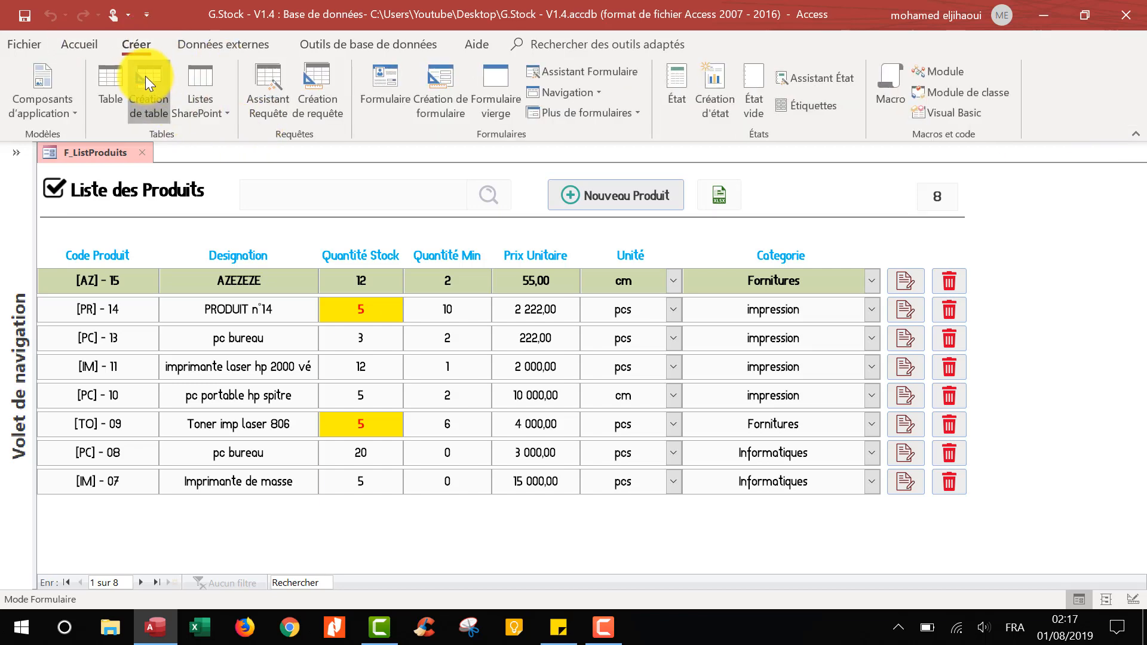
pyautogui.click(145, 77)
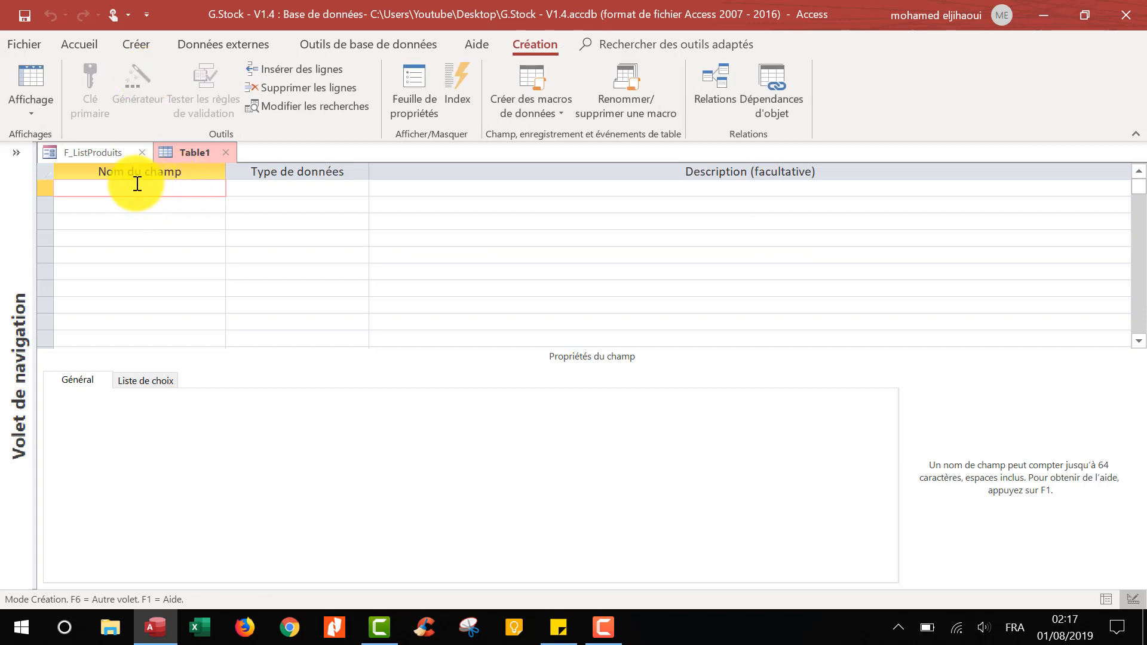
pyautogui.write('idclient')
pyautogui.press('BackSpace')
pyautogui.press('BackSpace')
pyautogui.press('BackSpace')
pyautogui.press('BackSpace')
pyautogui.press('BackSpace')
pyautogui.press('BackSpace')
pyautogui.write('Client')
pyautogui.click(310, 196)
pyautogui.click(359, 189)
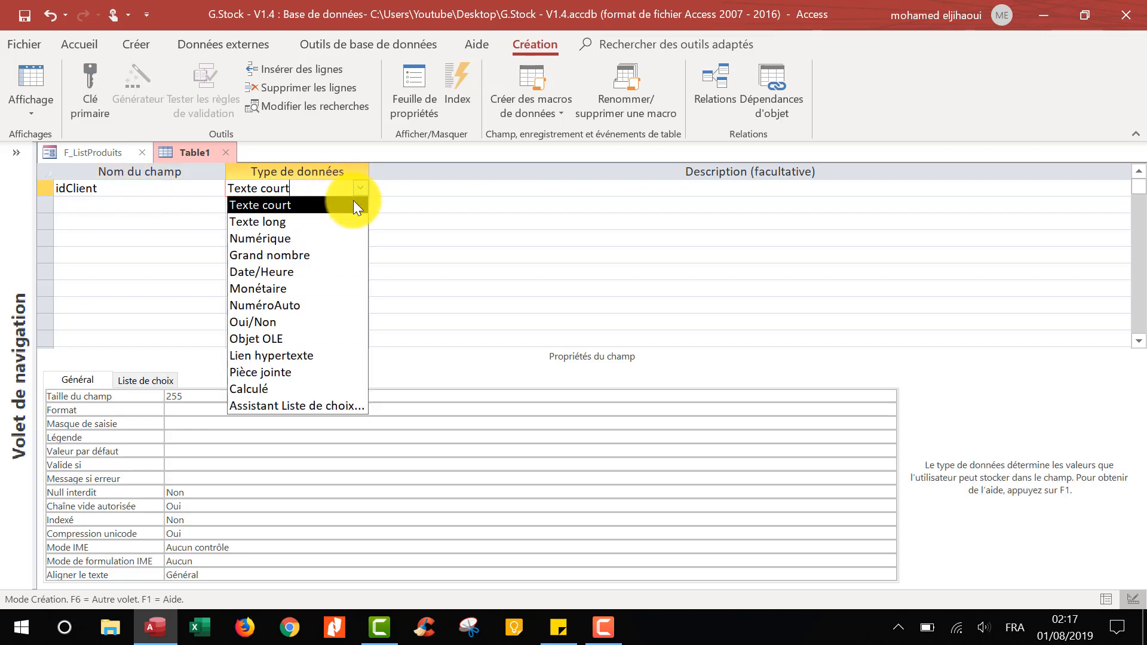
pyautogui.click(328, 304)
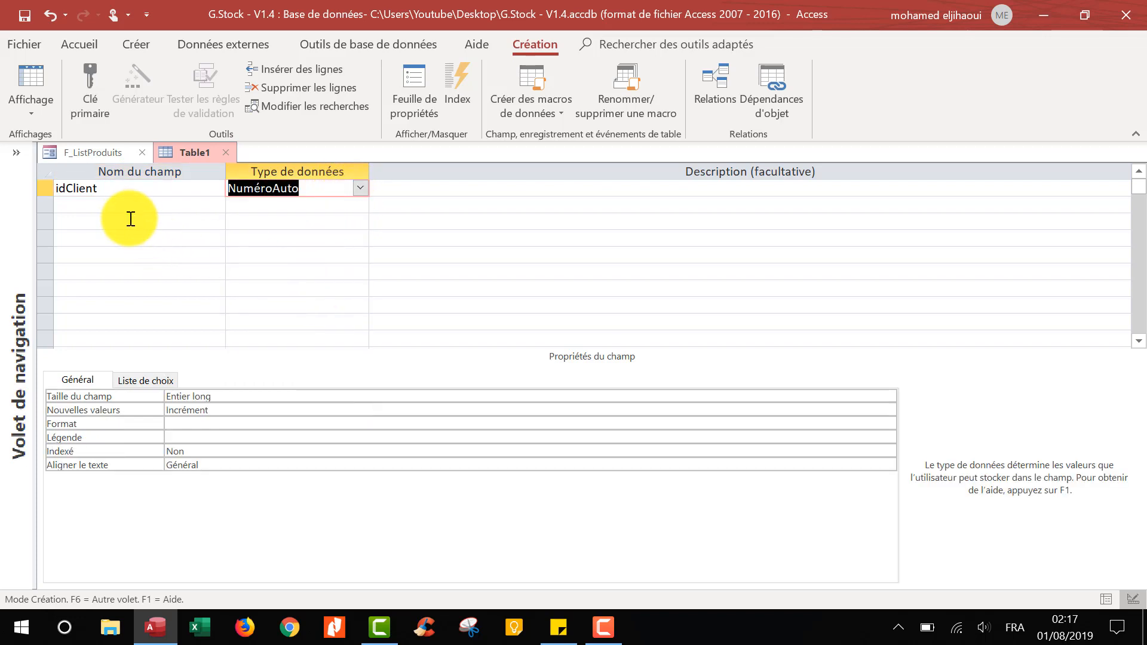
# Step: Add a field NomComplet of type Texte court and set its field size to 100
pyautogui.click(119, 208)
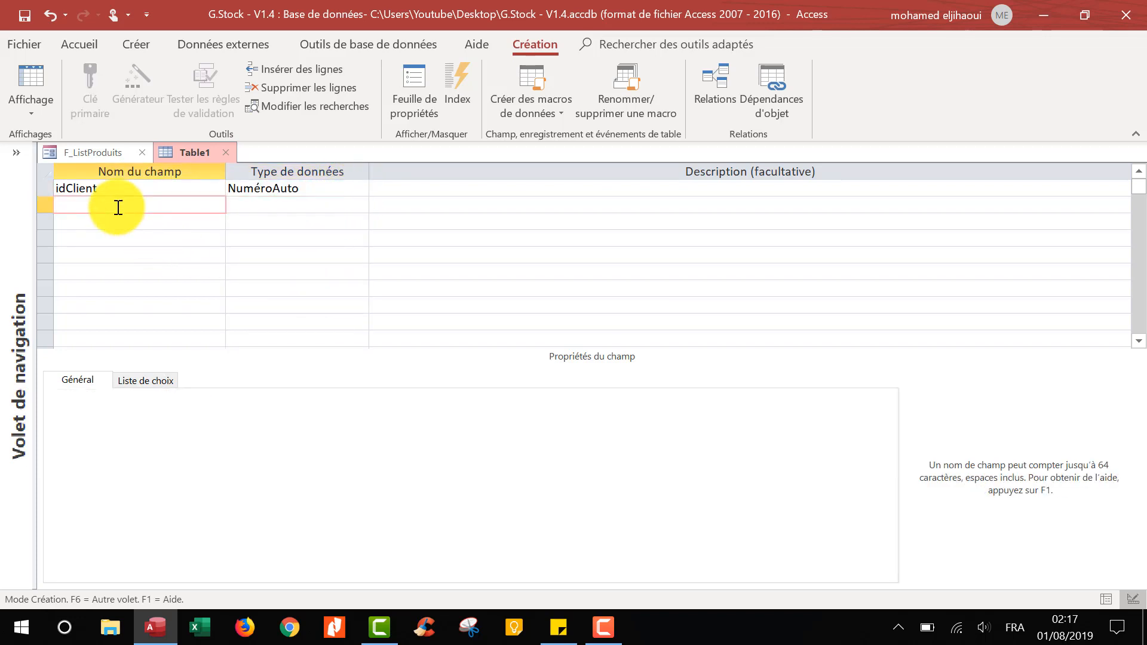
pyautogui.write('NomComplet')
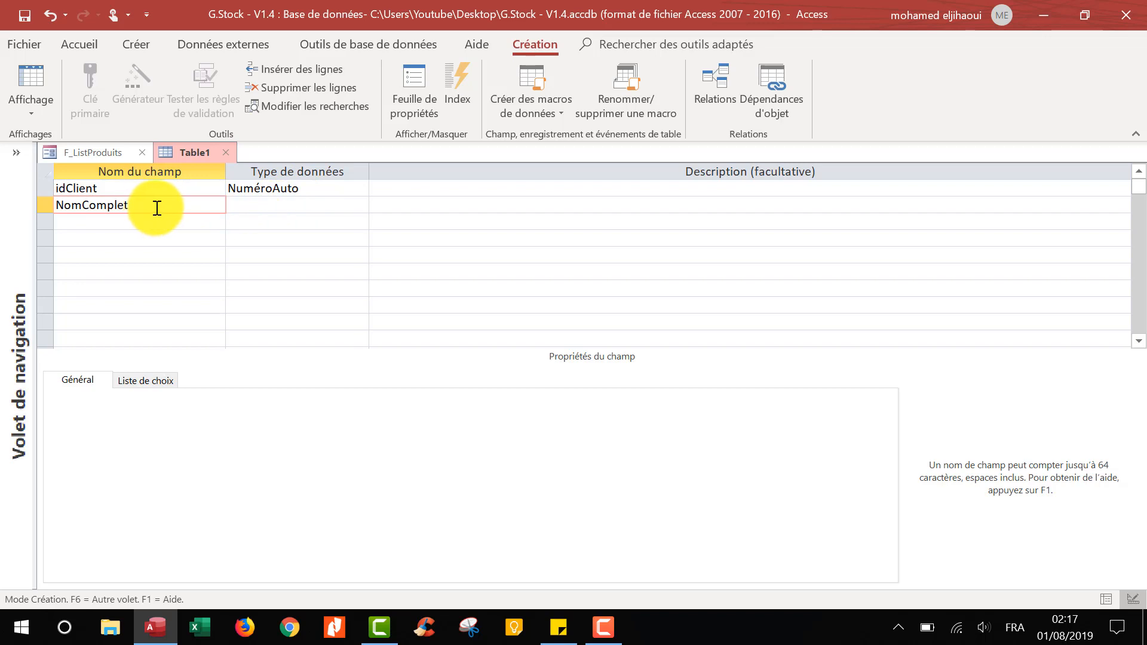
pyautogui.click(55, 205)
pyautogui.click(275, 208)
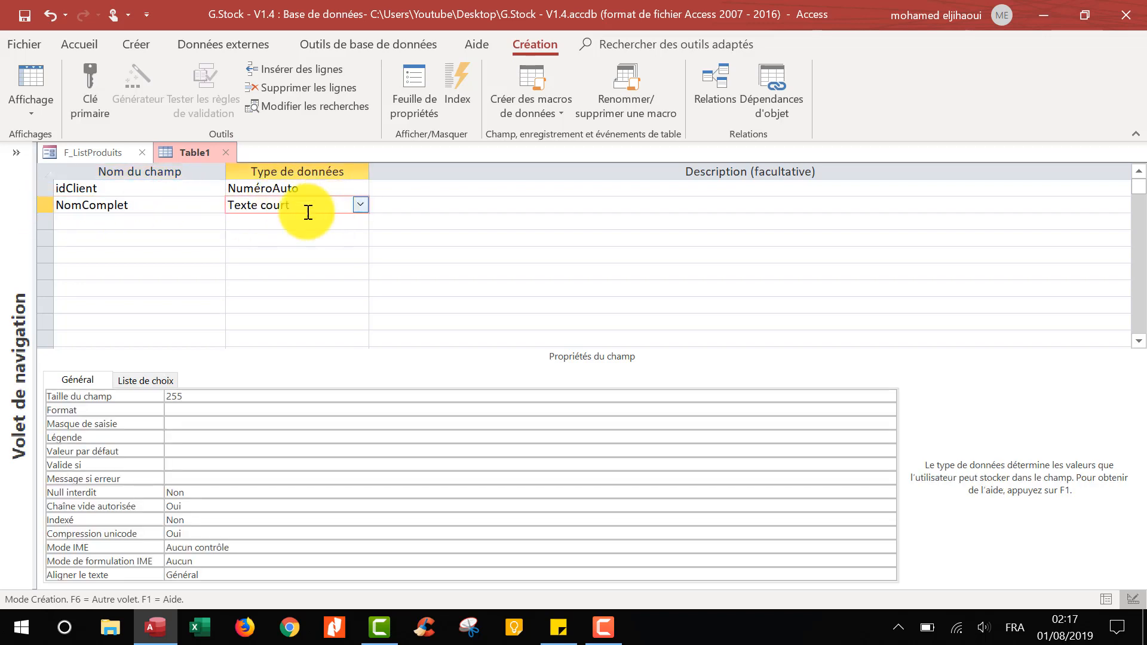
pyautogui.click(156, 399)
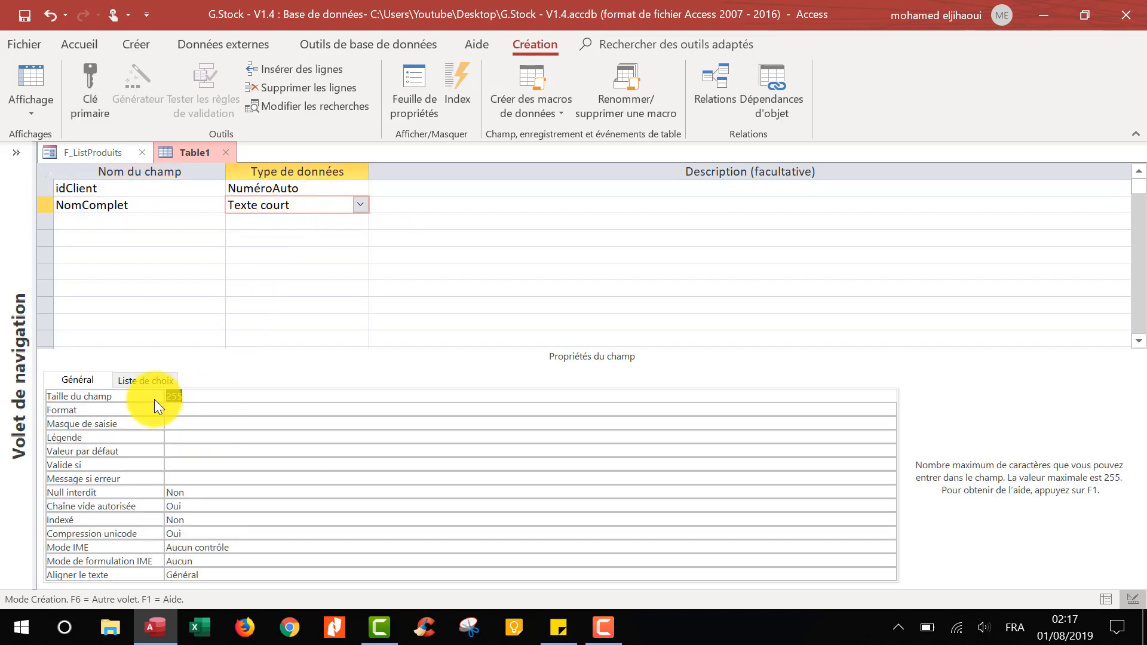
pyautogui.write('100')
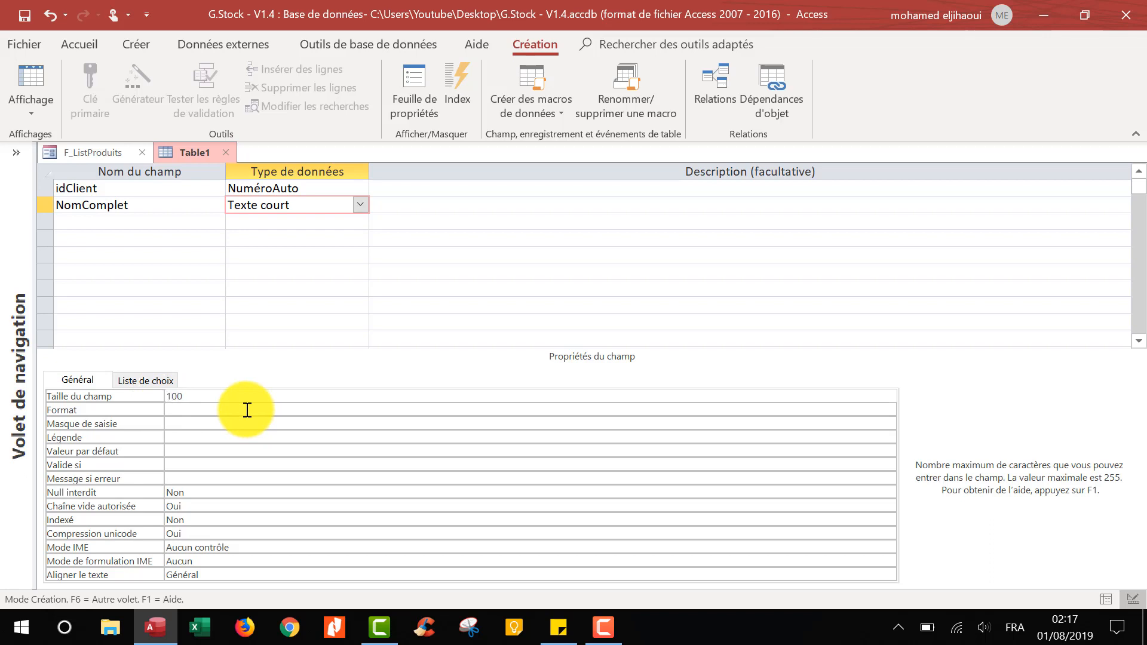
# Step: Add a field Societe of type Texte court and set its field size to 100
pyautogui.click(122, 220)
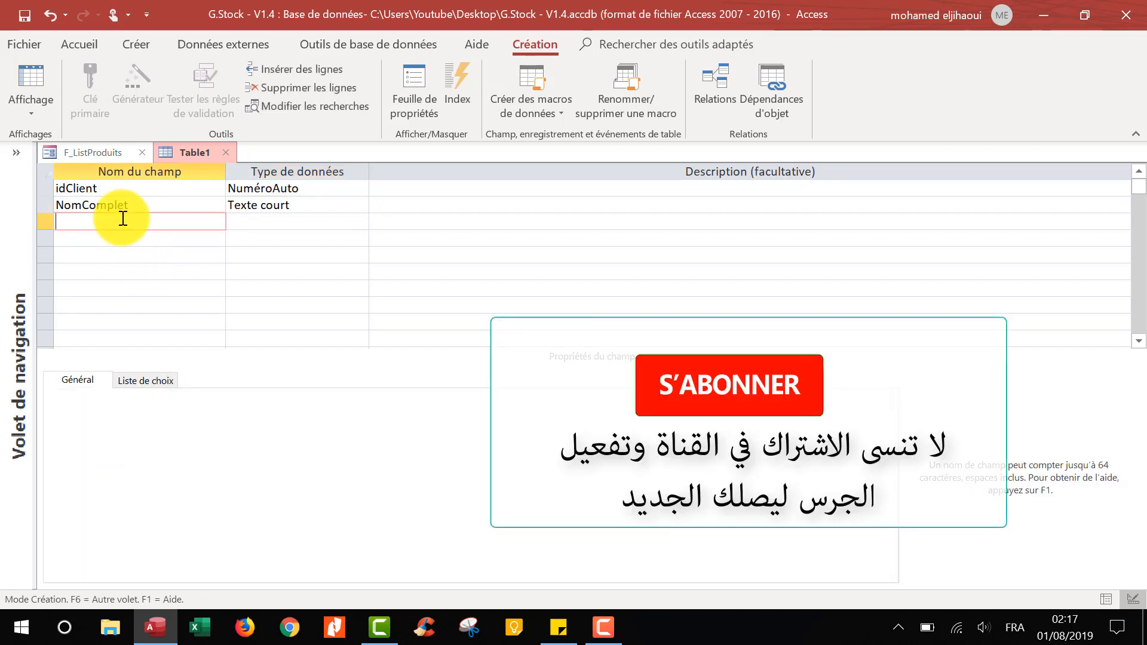
pyautogui.write('So')
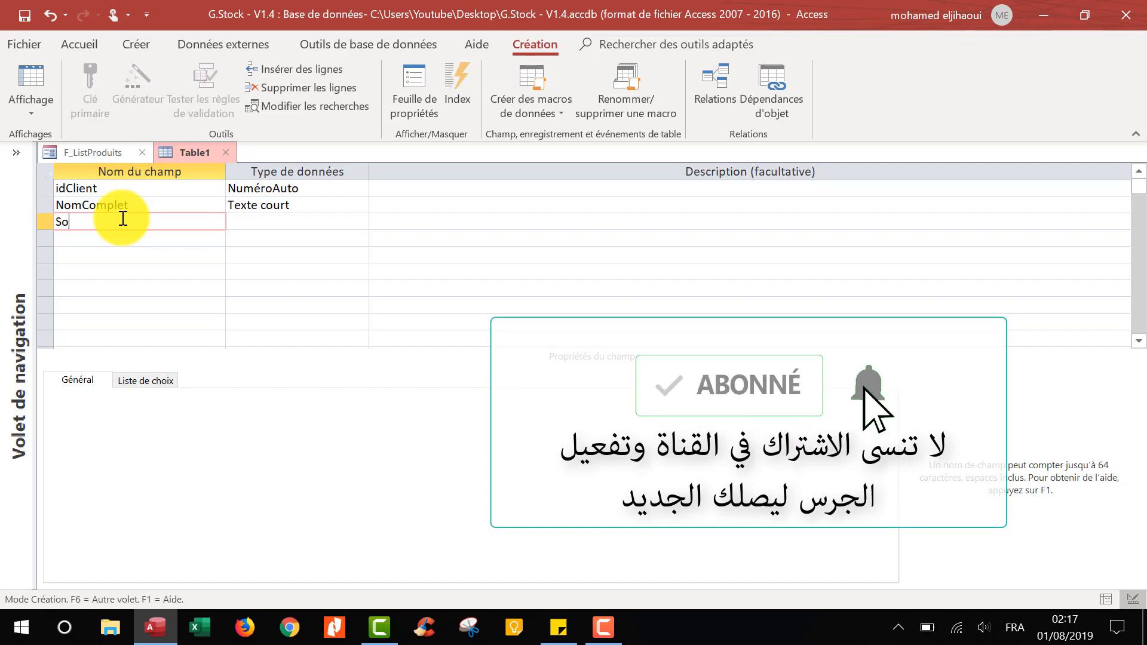
pyautogui.write('ciete')
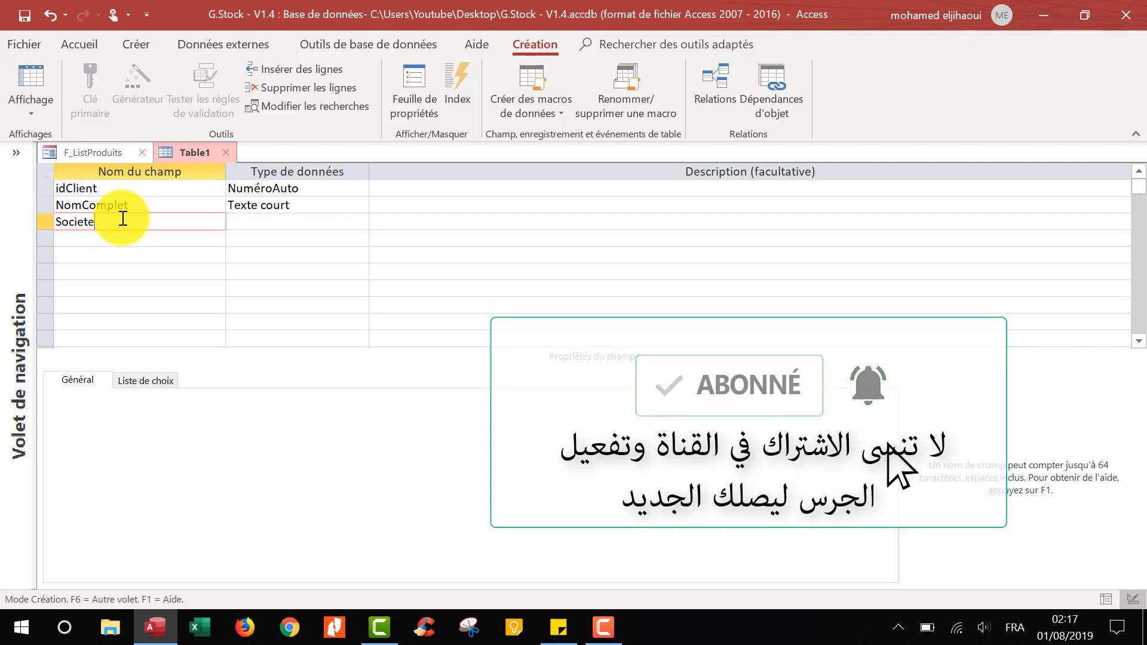
pyautogui.click(250, 221)
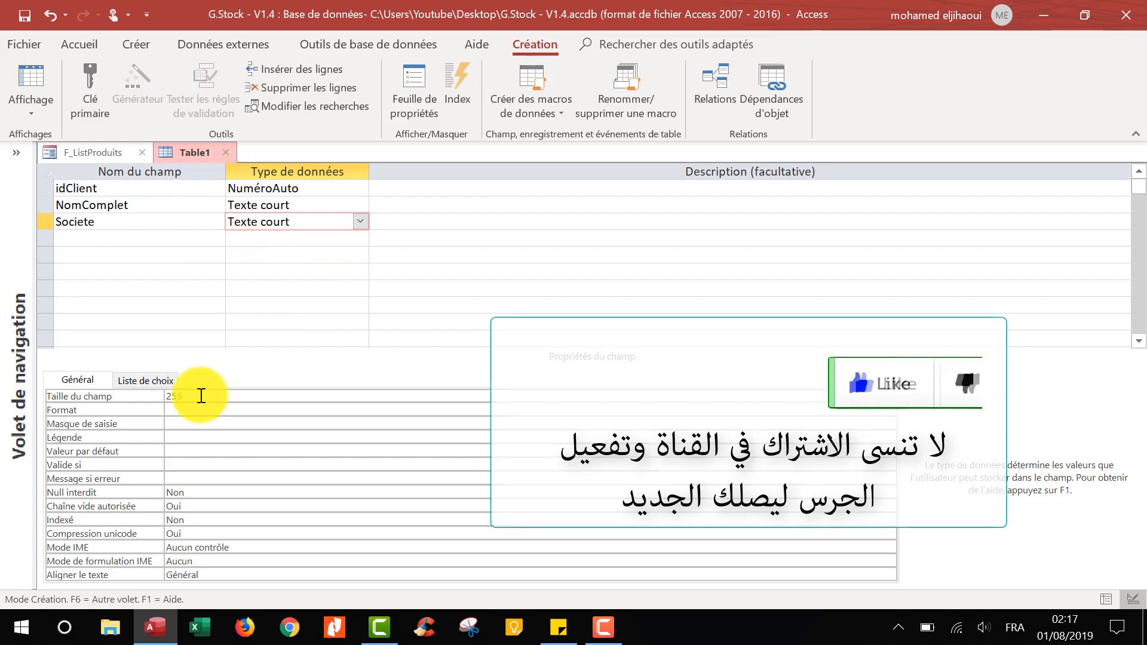
pyautogui.doubleClick(179, 396)
pyautogui.write('&àà')
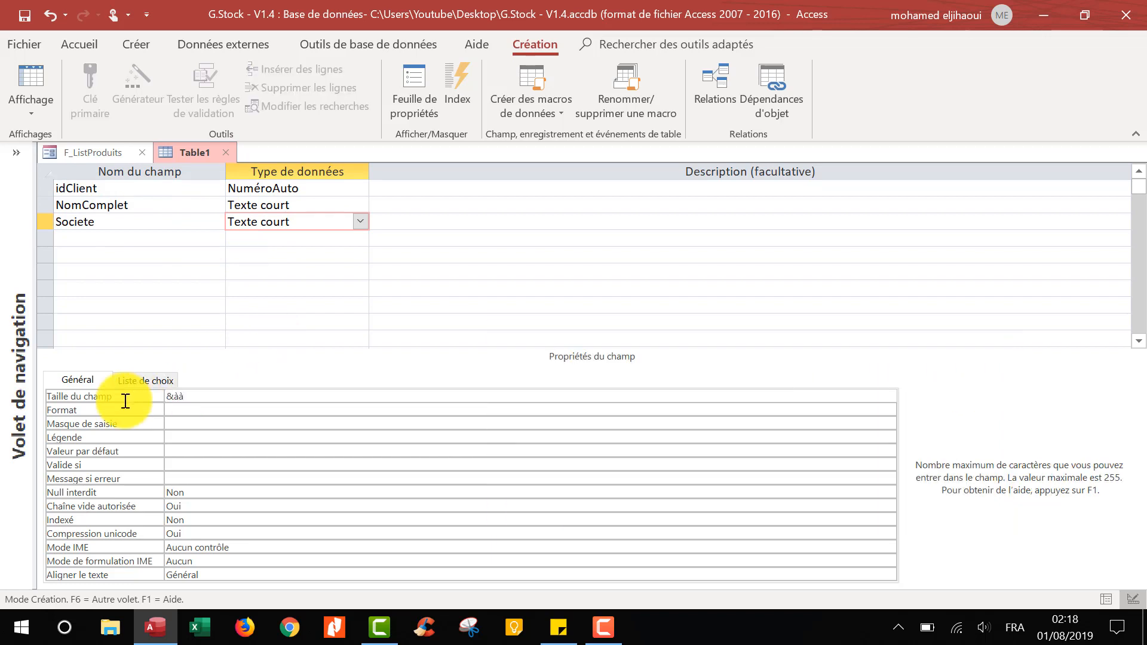
pyautogui.press('BackSpace')
pyautogui.press('BackSpace')
pyautogui.press('BackSpace')
pyautogui.write('100')
# Step: Add a field Adresse below Societe with the data type Texte court
pyautogui.click(112, 237)
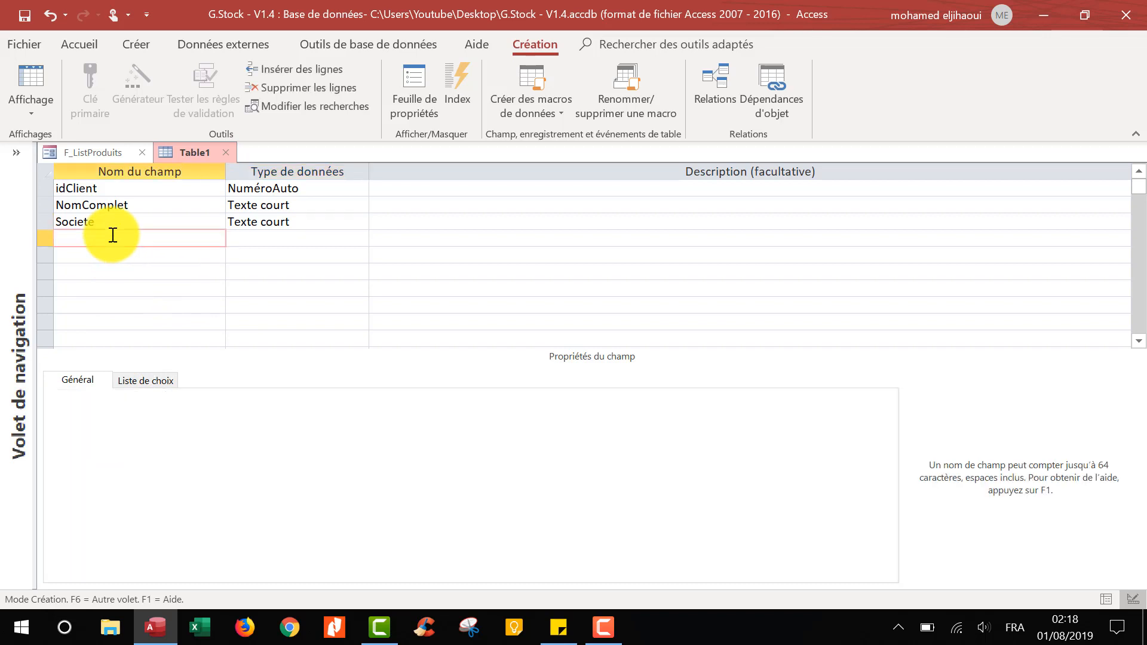
pyautogui.write('Adresse')
pyautogui.click(308, 239)
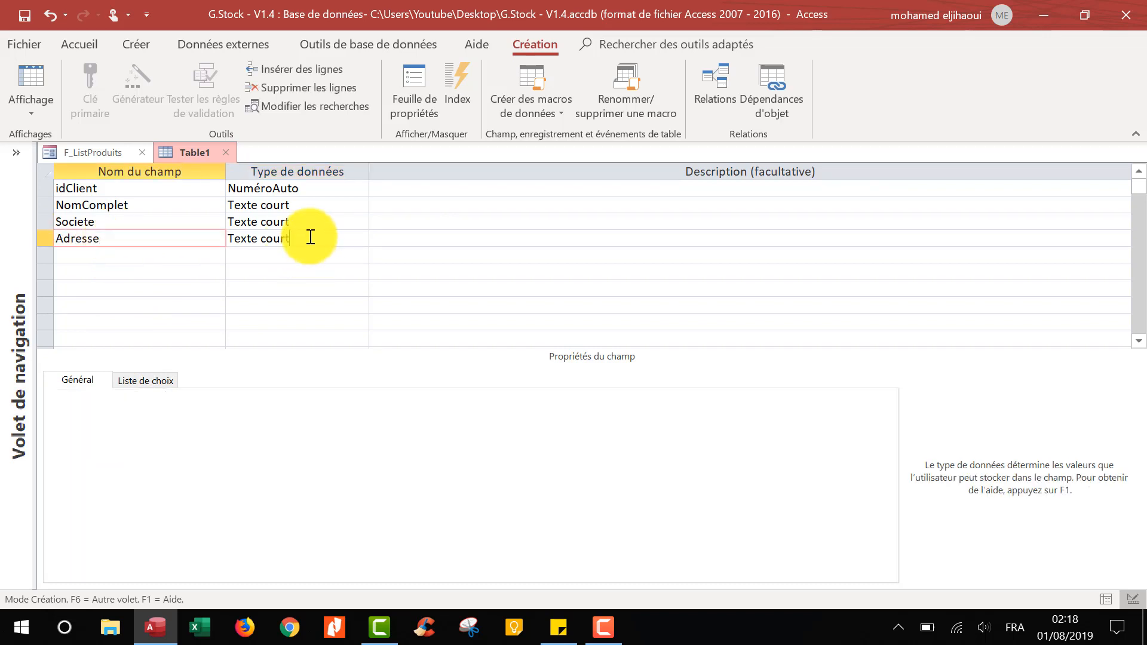
# Step: Add a field Tel of type Texte court and set its field size to 10
pyautogui.click(169, 257)
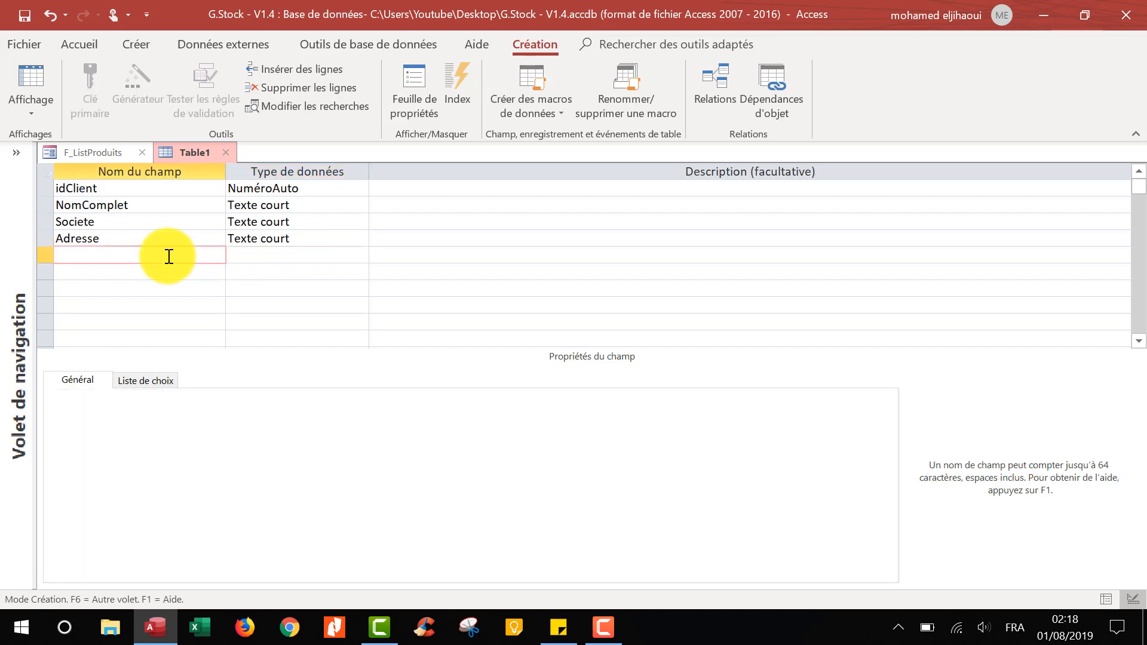
pyautogui.write('Tel')
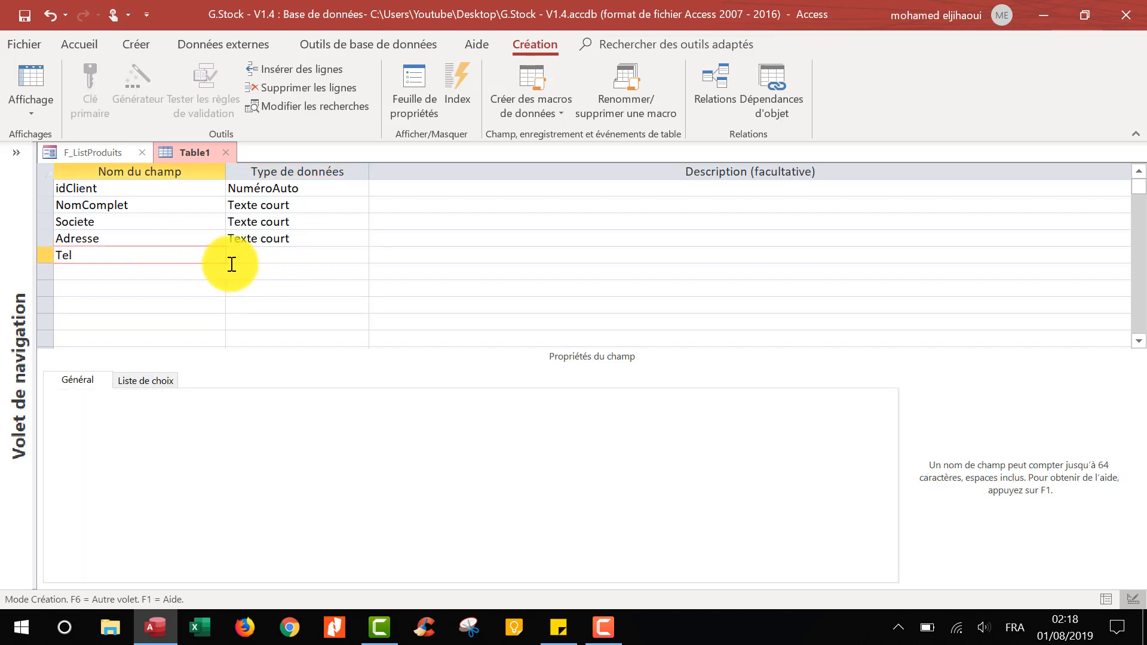
pyautogui.click(263, 254)
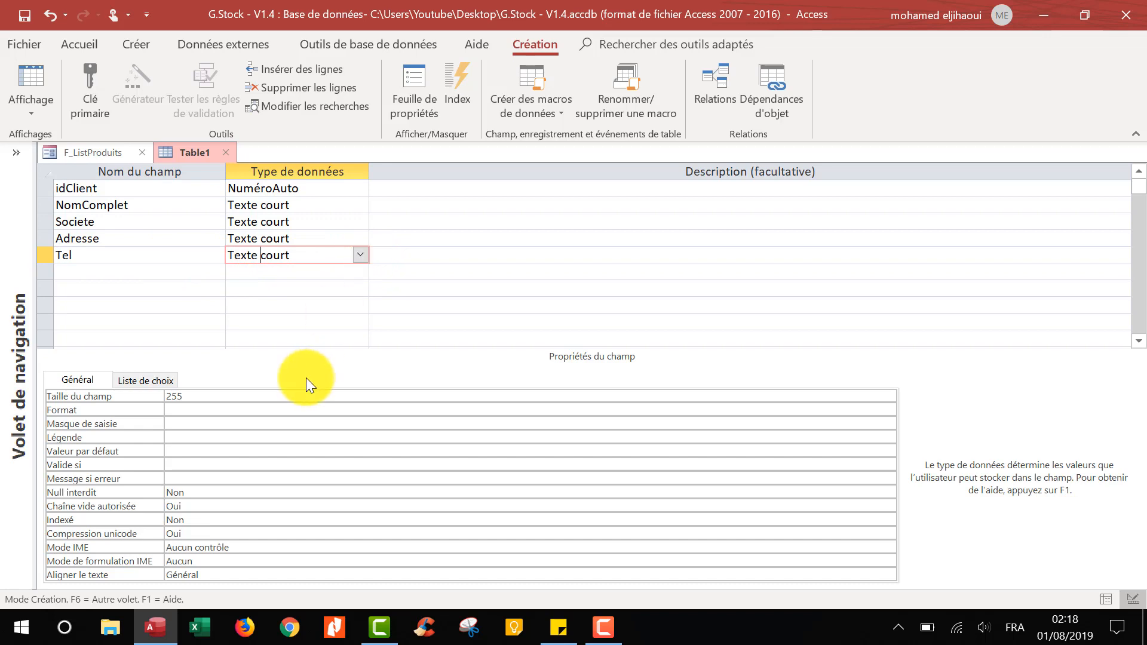
pyautogui.click(200, 396)
pyautogui.click(135, 396)
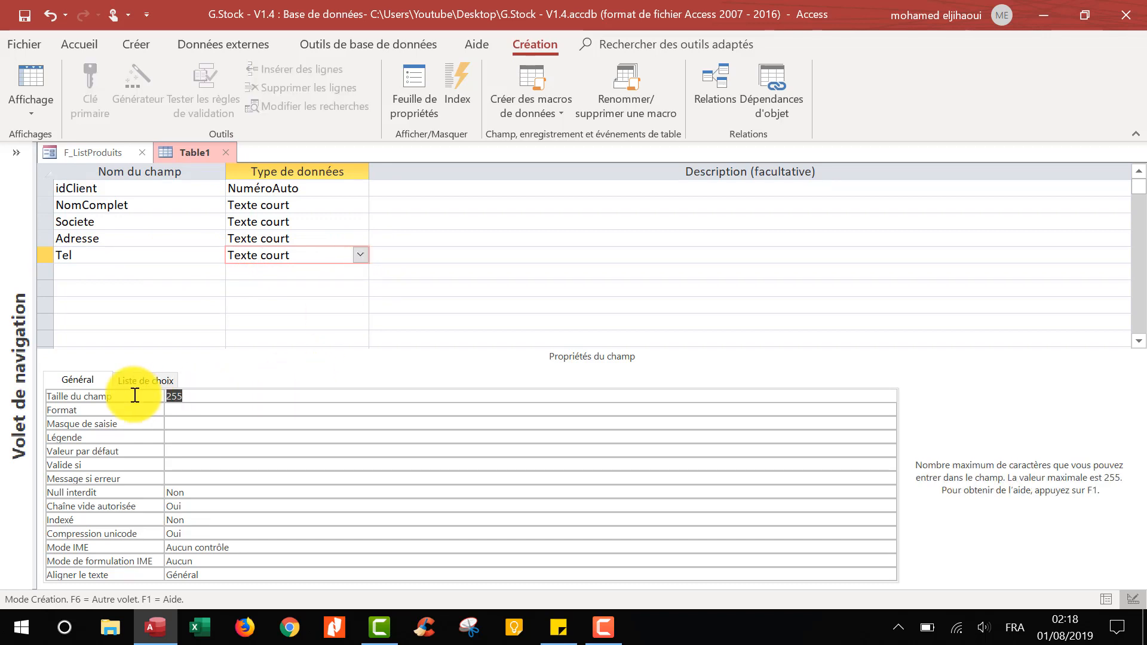
pyautogui.write('10')
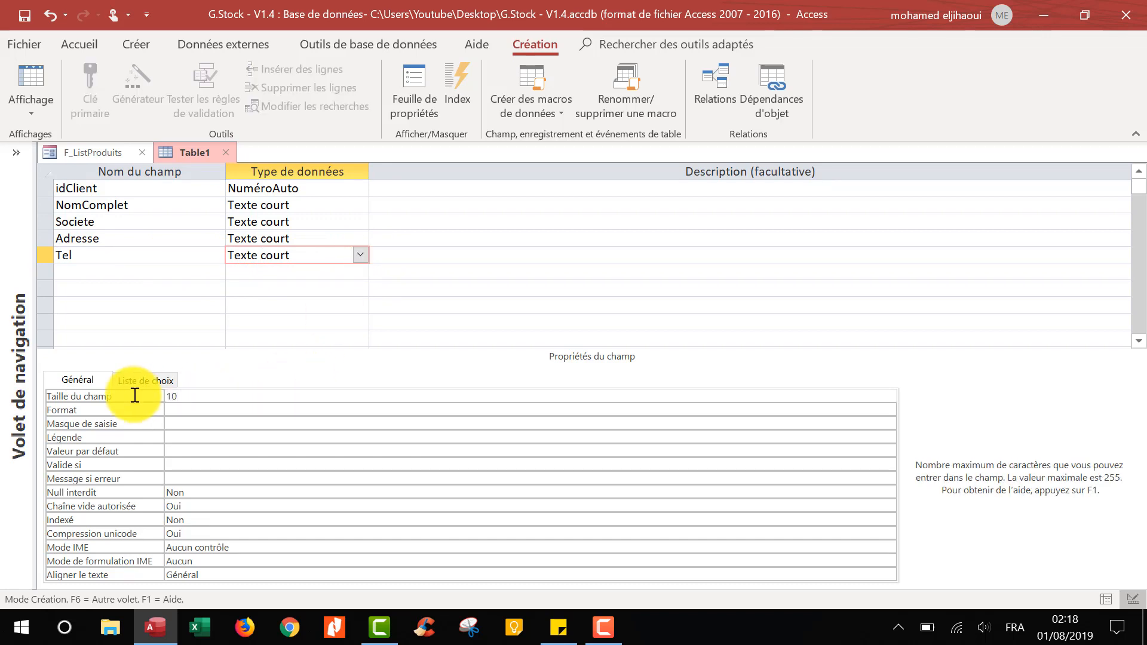
# Step: Add a field Email of type Texte court and set its field size to 30
pyautogui.click(117, 277)
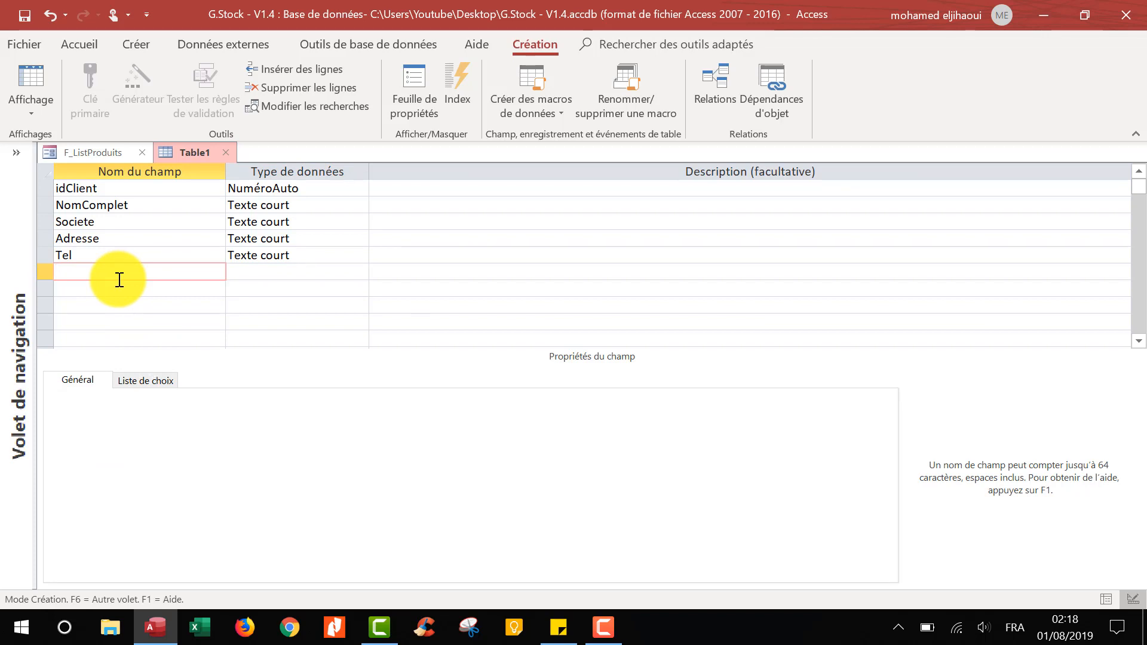
pyautogui.write('Email')
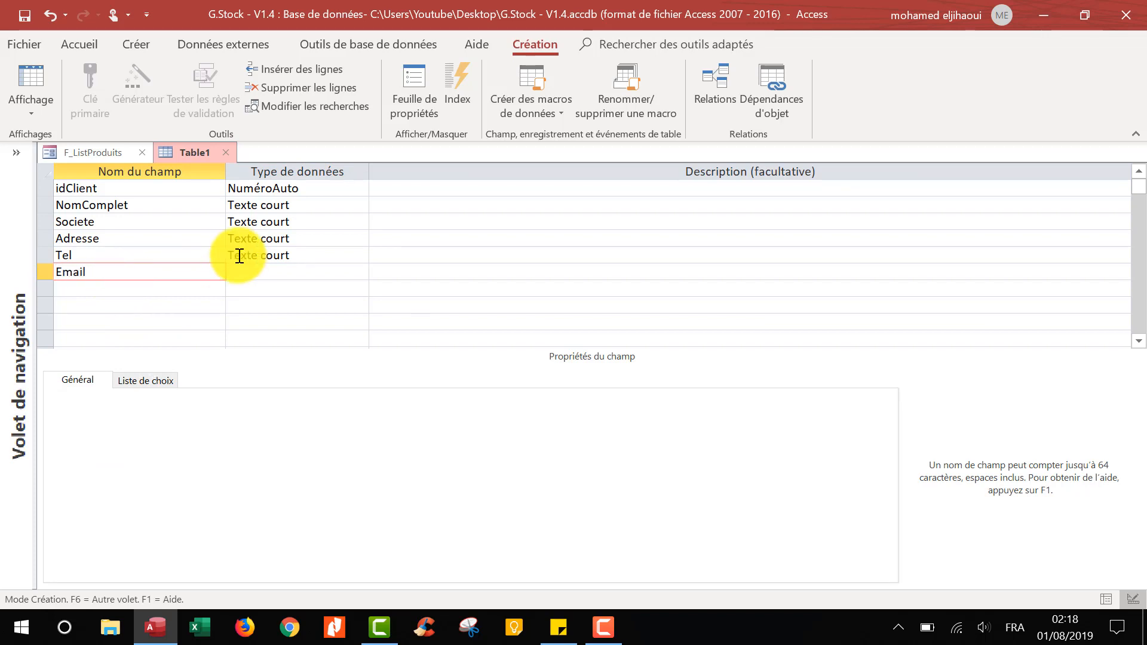
pyautogui.click(289, 272)
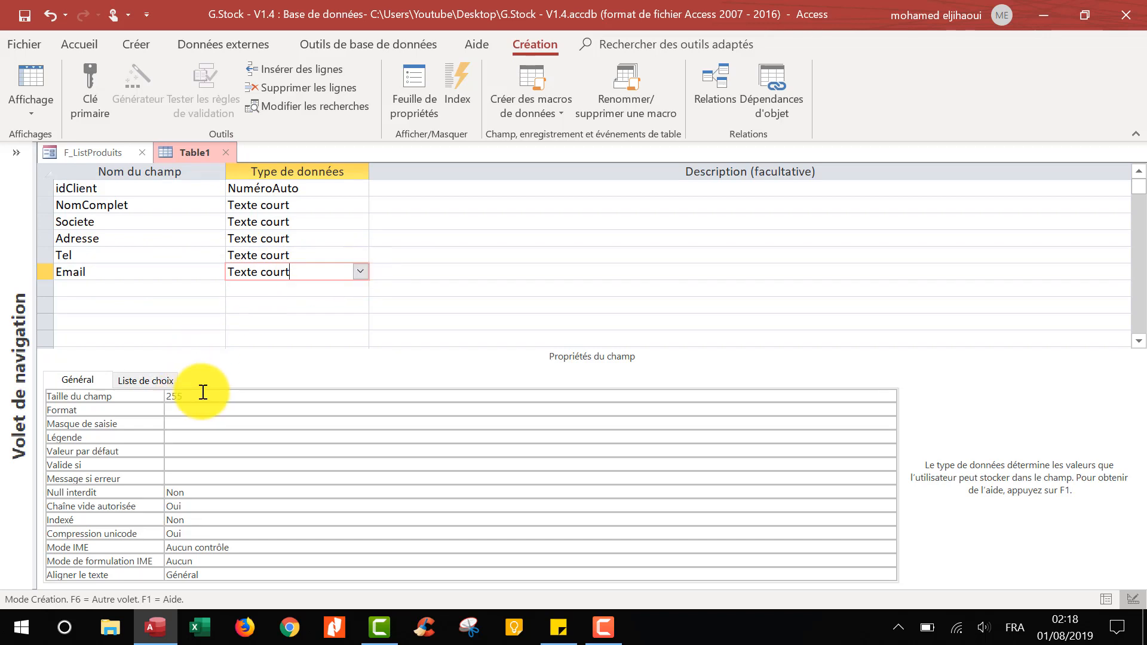
pyautogui.click(150, 397)
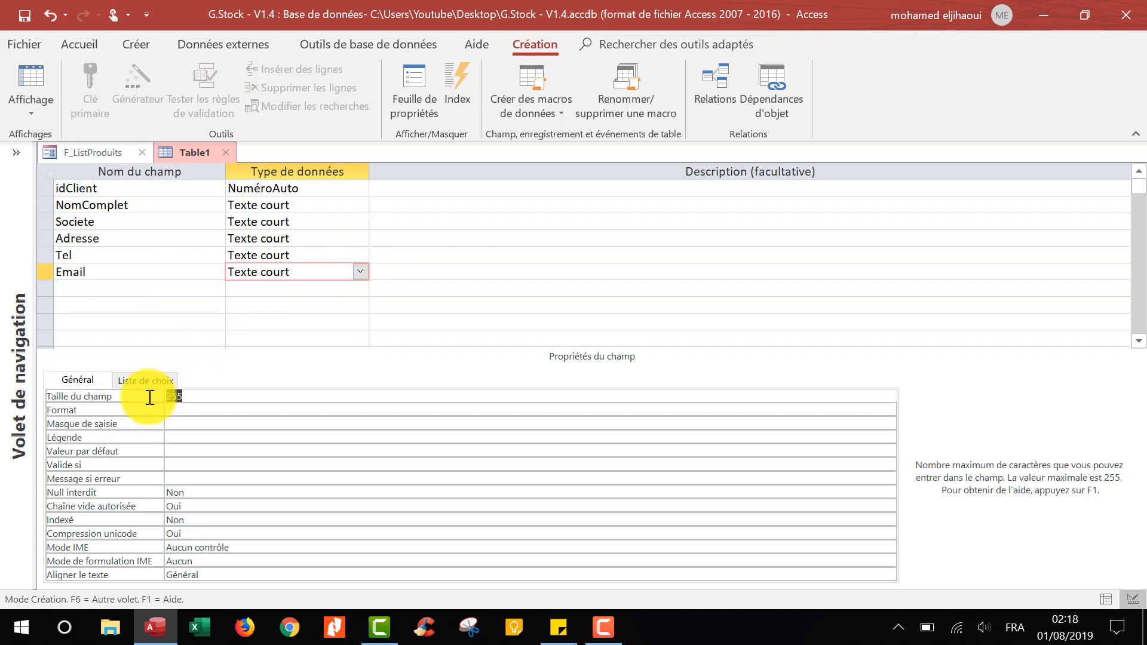
pyautogui.write('30')
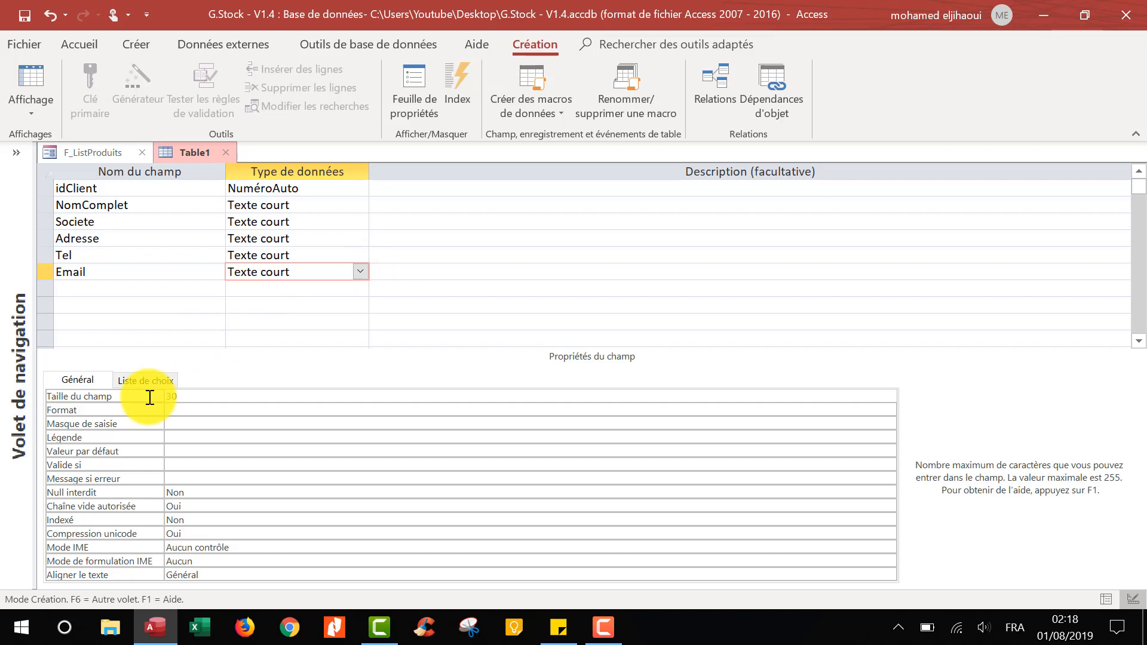
# Step: Add a field Ville of type Texte court and set its field size to 20
pyautogui.click(108, 294)
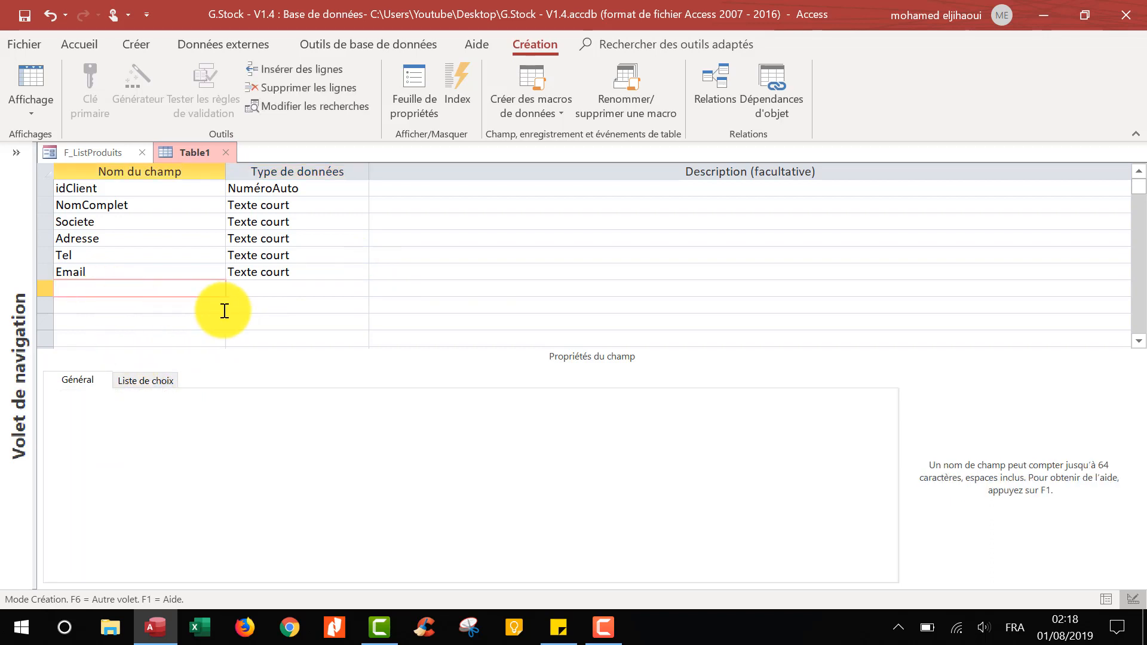
pyautogui.write('Ville')
pyautogui.click(357, 292)
pyautogui.click(361, 288)
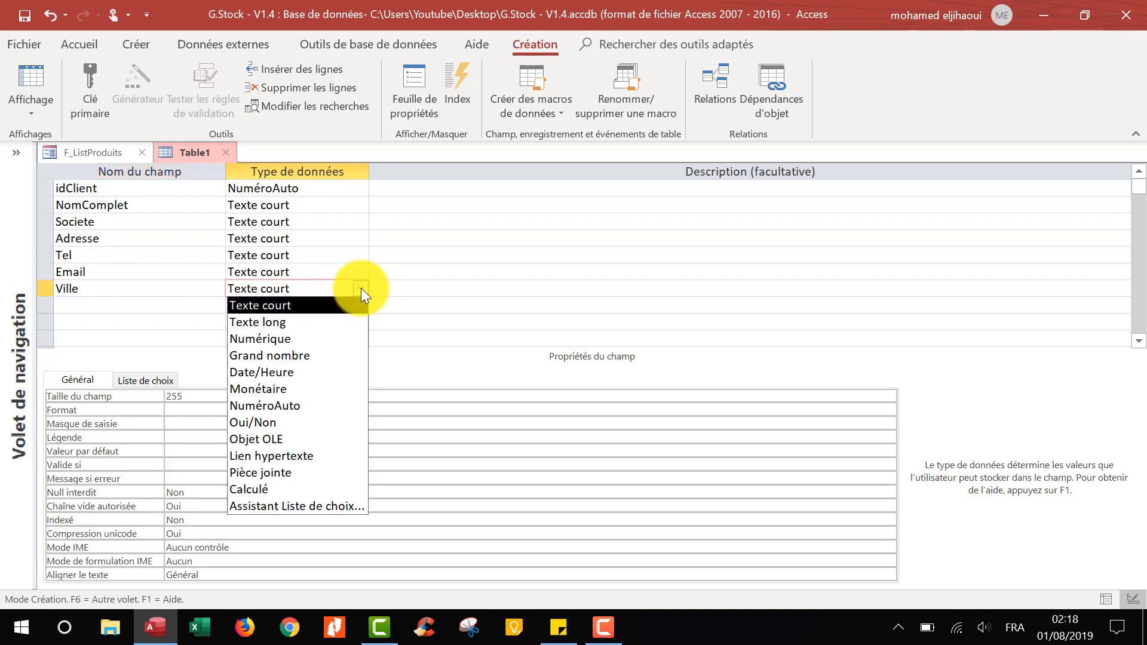
pyautogui.click(304, 305)
pyautogui.click(159, 403)
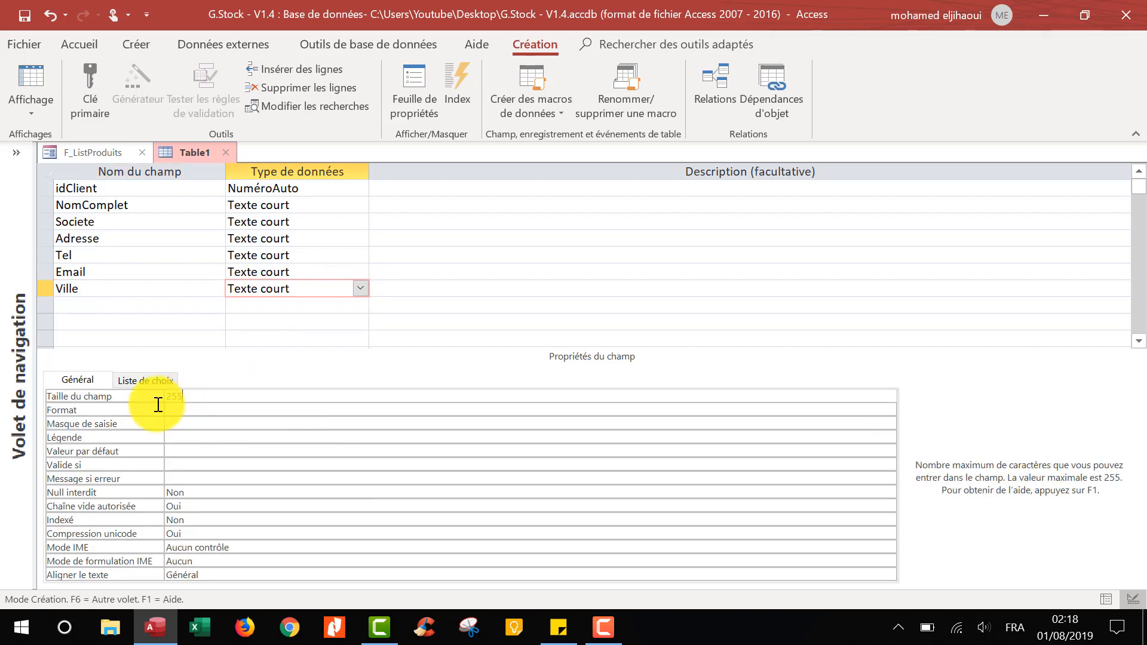
pyautogui.write('20')
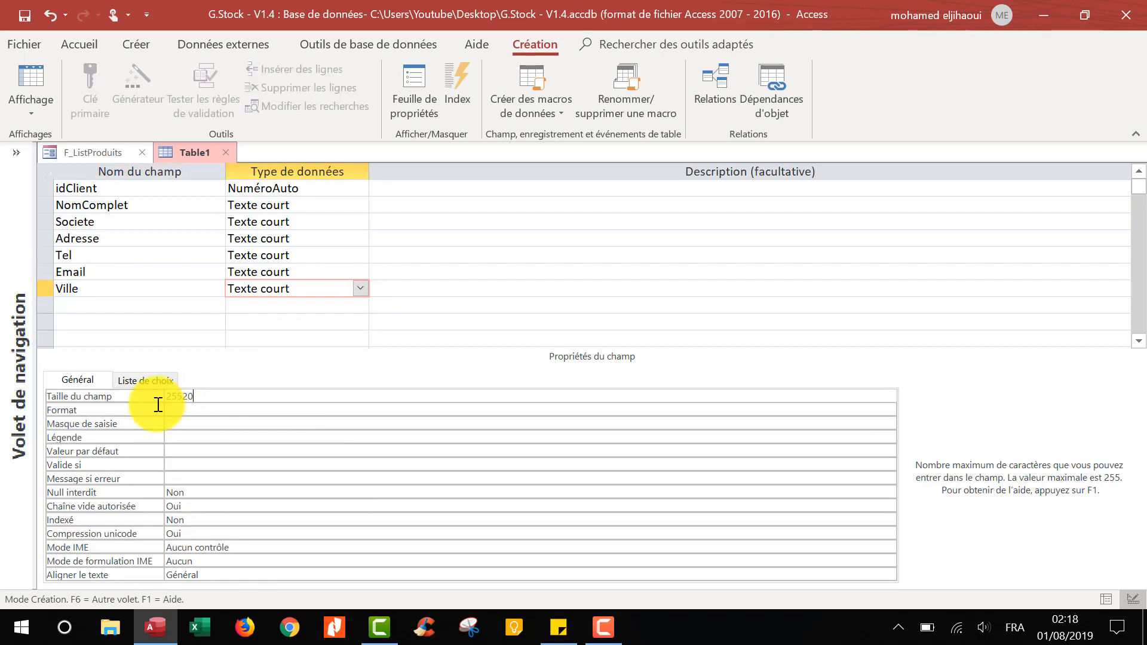
pyautogui.moveTo(205, 396); pyautogui.dragTo(127, 396)
pyautogui.write('20')
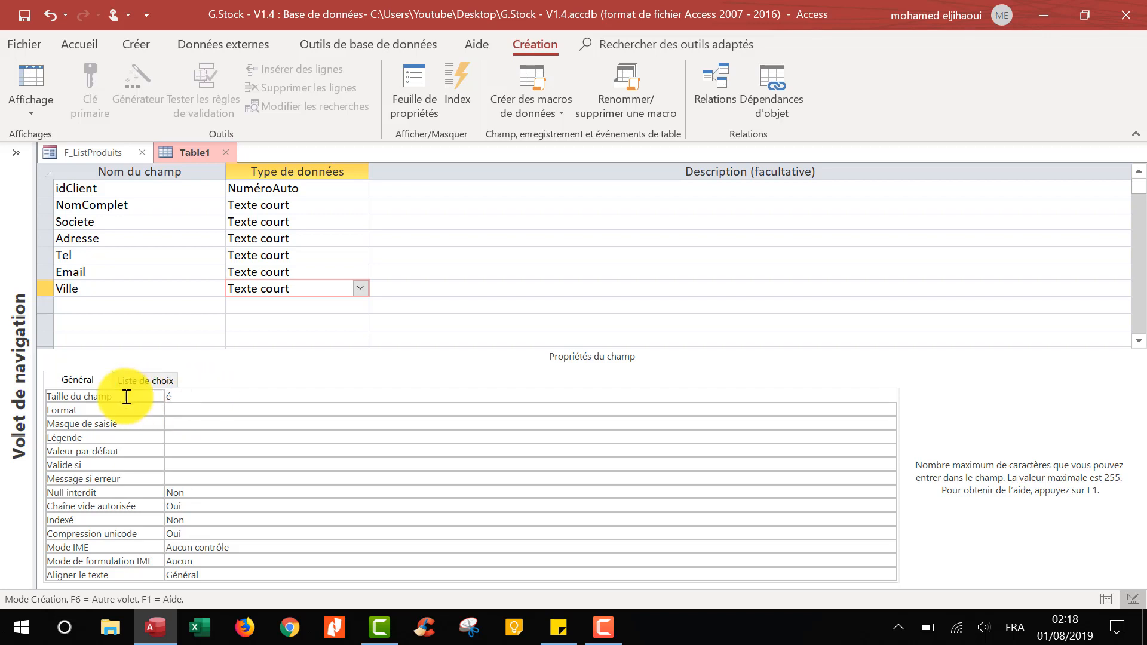
pyautogui.press('BackSpace')
pyautogui.press('BackSpace')
pyautogui.write('10')
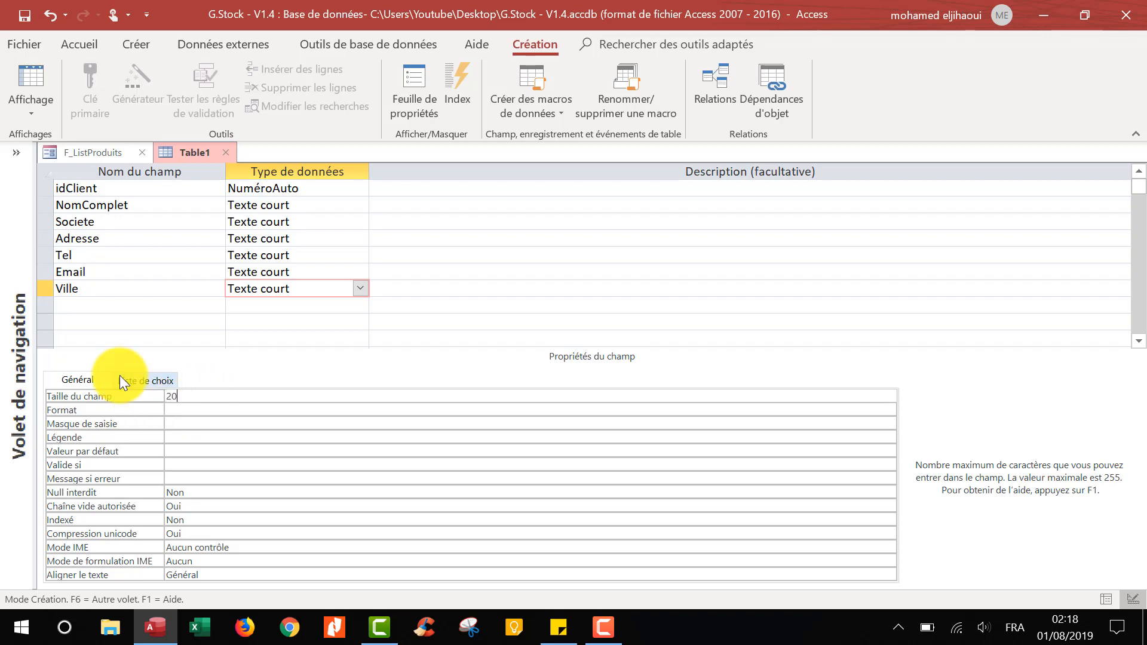
# Step: Make idClient the primary key and save the table under the name Clients
pyautogui.click(171, 256)
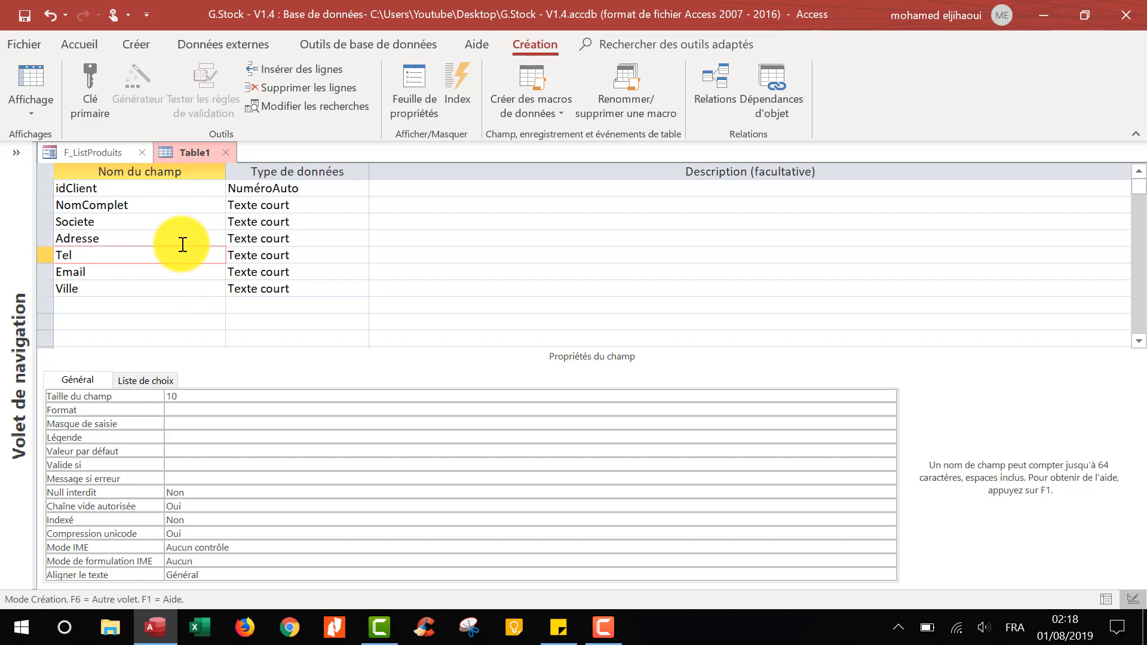
pyautogui.click(48, 188)
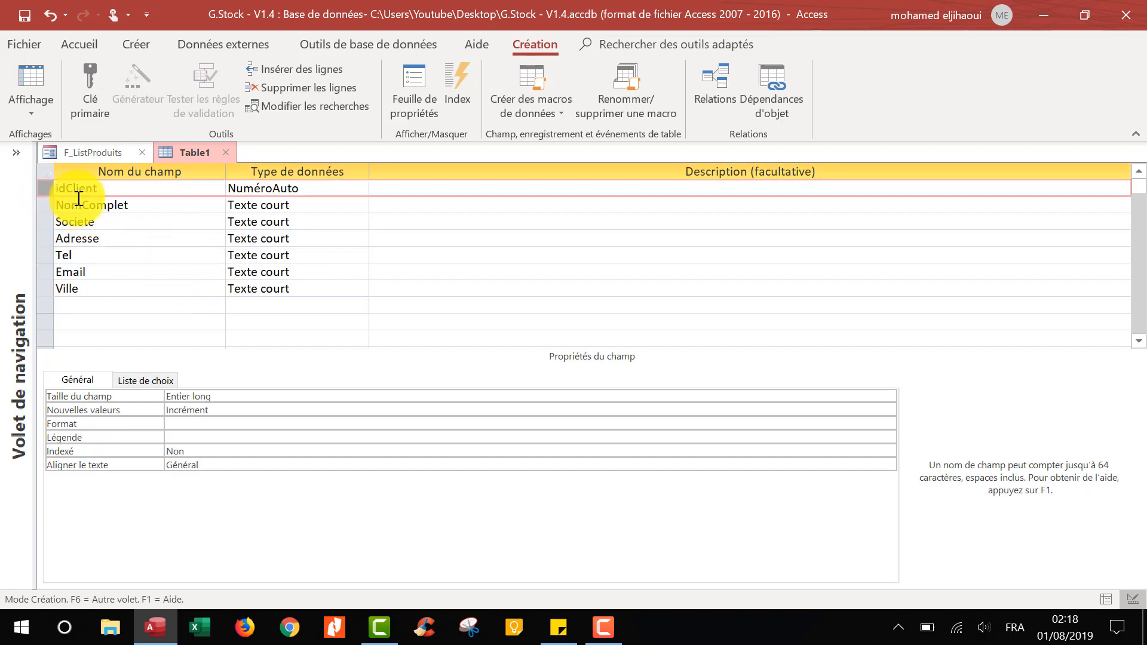
pyautogui.click(91, 84)
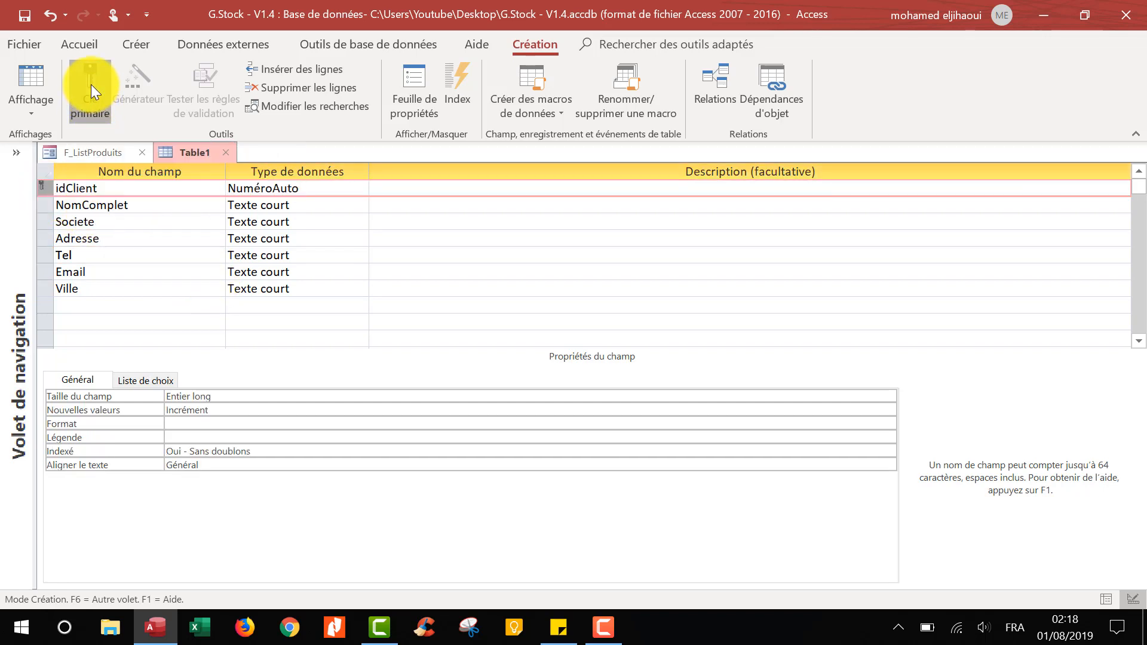
pyautogui.click(25, 15)
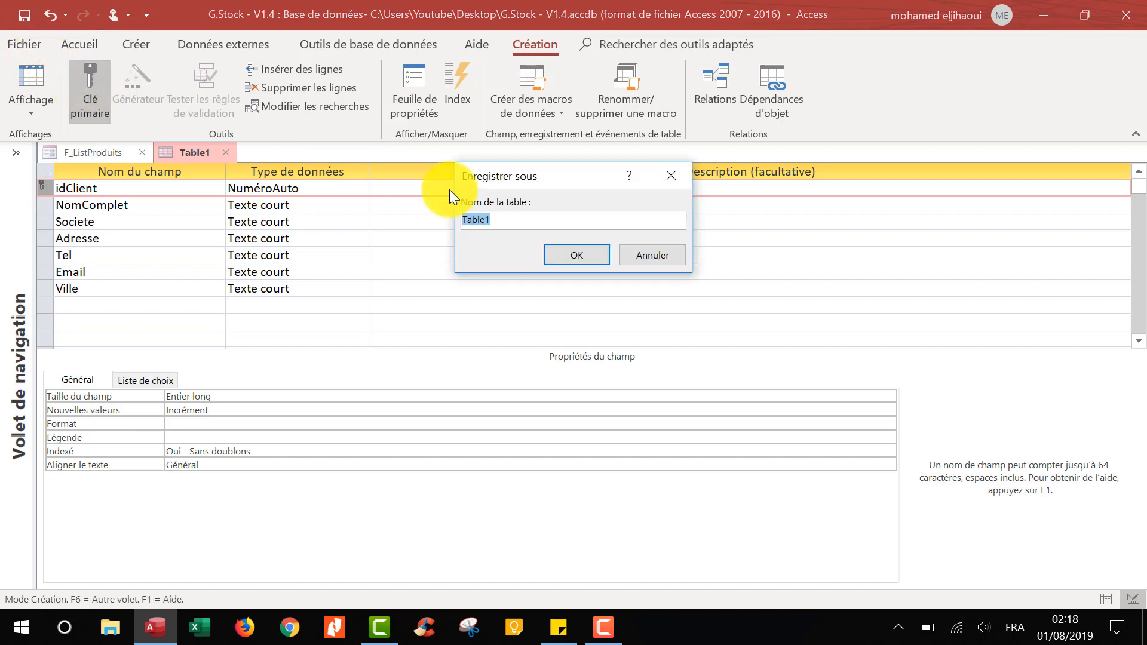
pyautogui.write('Clients')
pyautogui.press('Return')
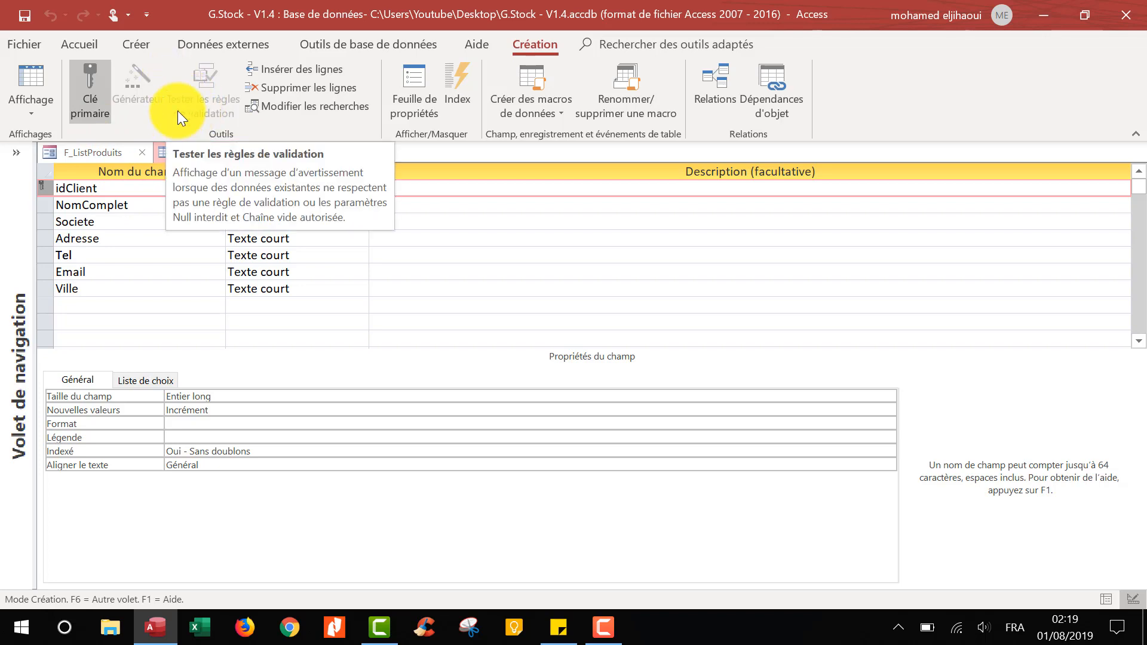
# Step: Create a new table in design view with a first field idCommande of type NuméroAuto
pyautogui.click(137, 45)
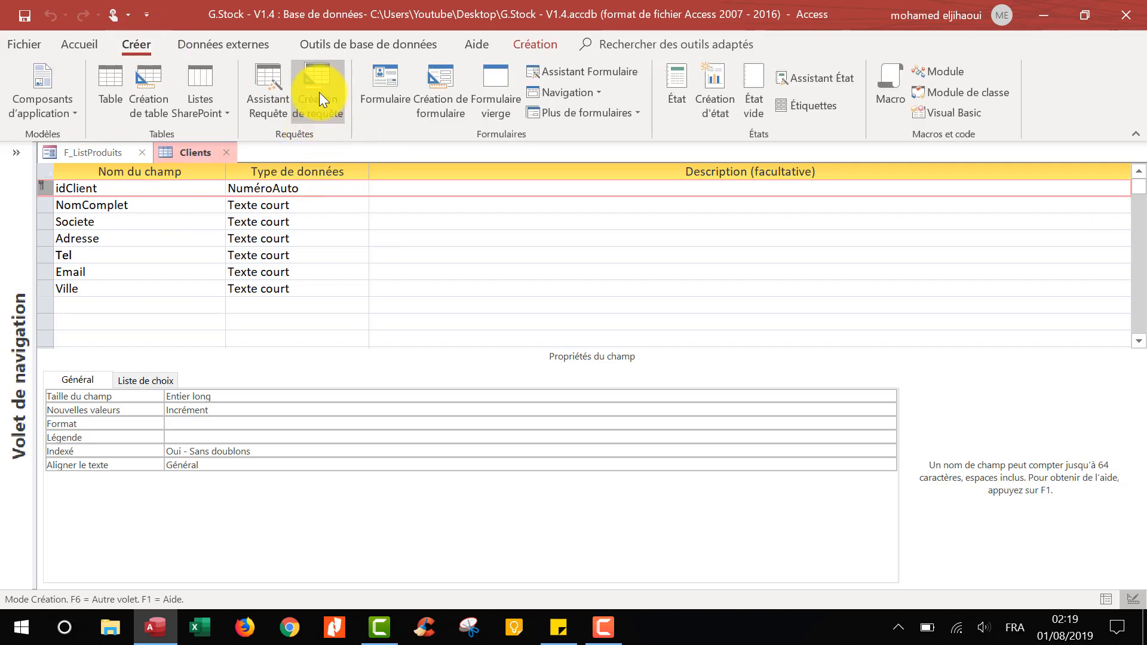
pyautogui.click(146, 77)
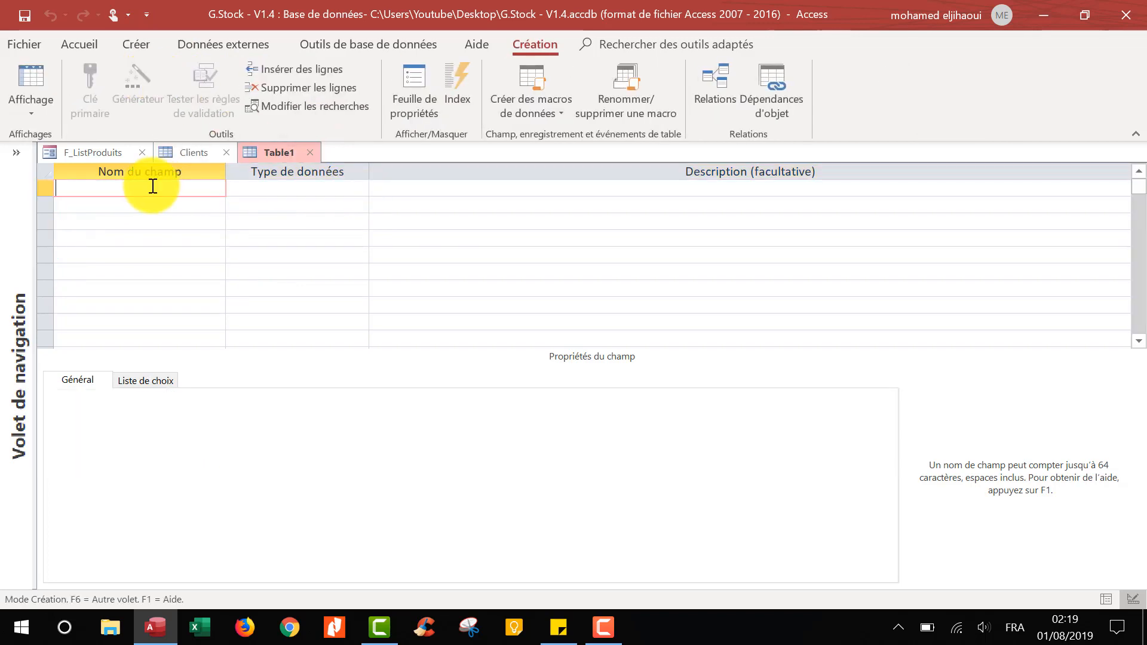
pyautogui.write('idCommande')
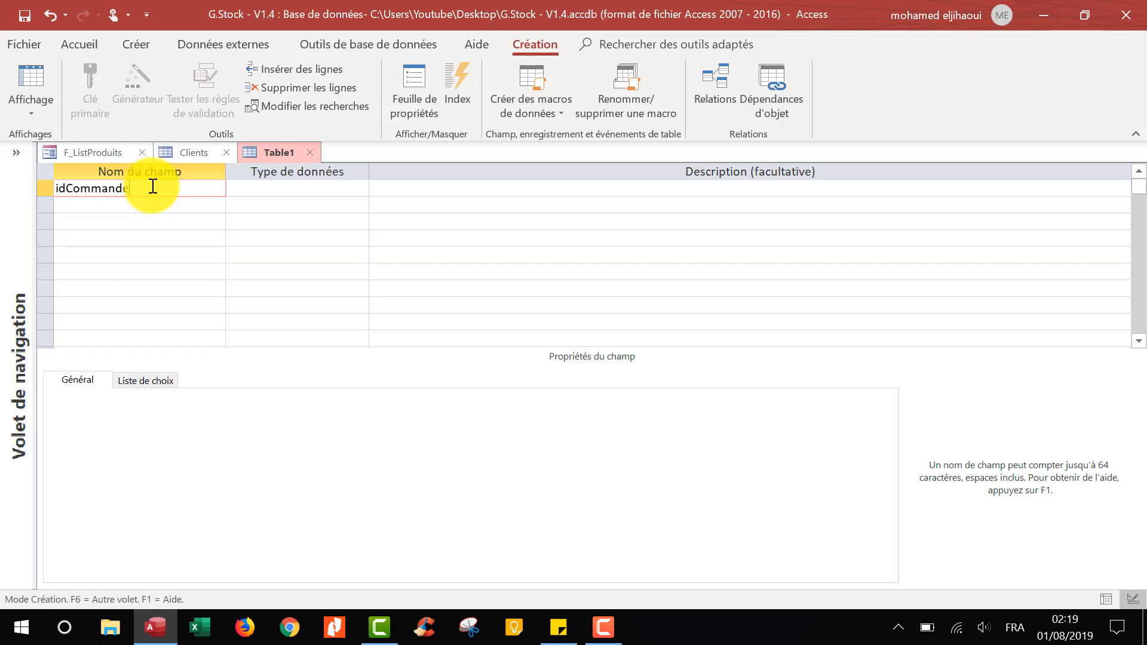
pyautogui.click(361, 191)
pyautogui.click(361, 188)
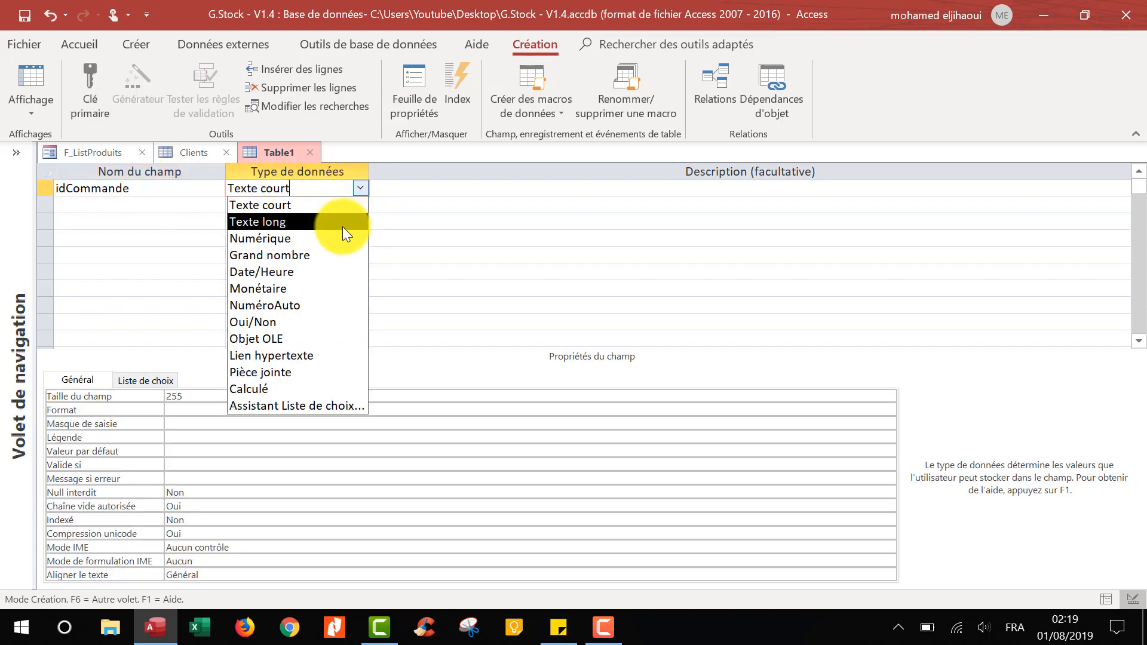
pyautogui.click(325, 304)
# Step: Add a field CodeCommande of type Texte court and set its field size to 10
pyautogui.click(127, 206)
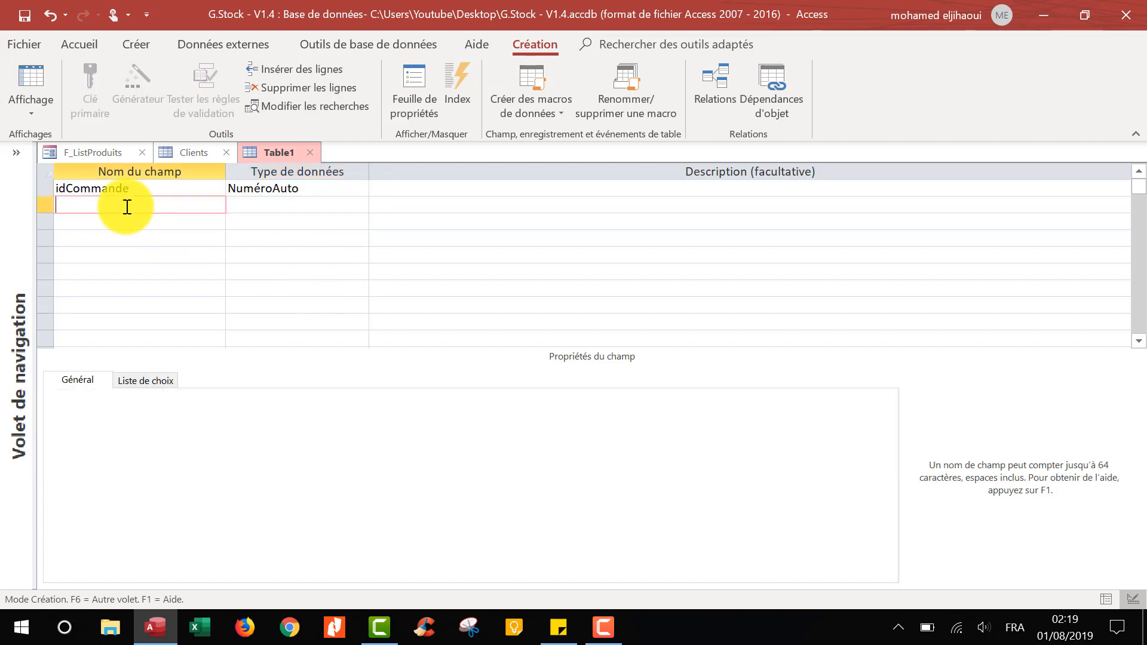
pyautogui.write('CodeCommande')
pyautogui.click(267, 204)
pyautogui.click(359, 205)
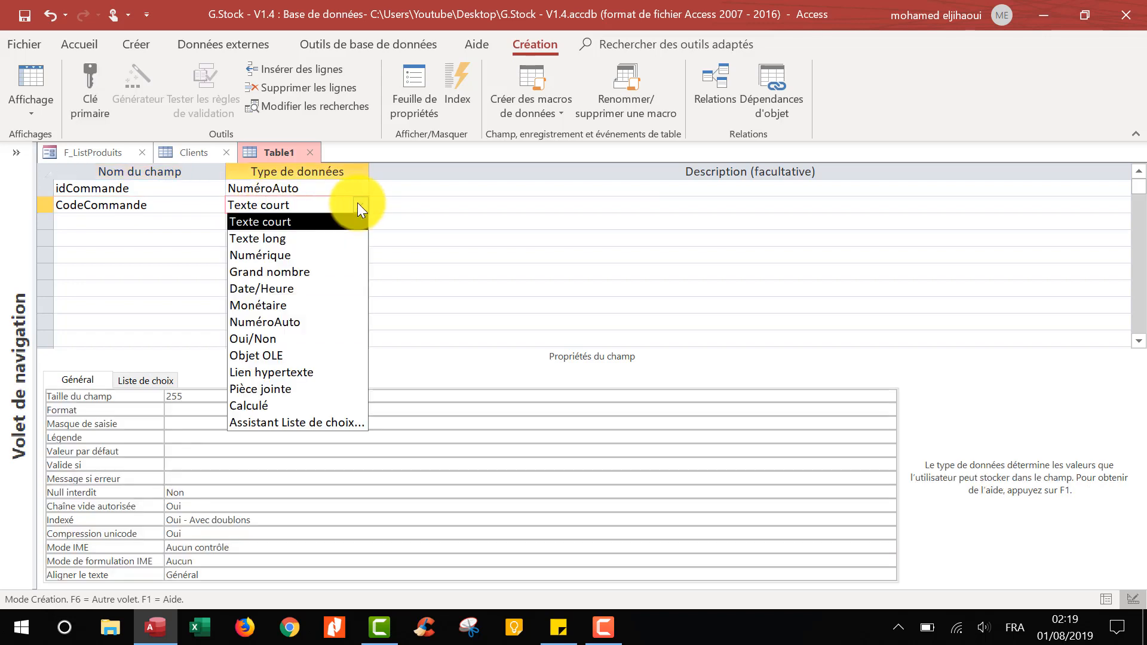
pyautogui.click(325, 224)
pyautogui.click(200, 394)
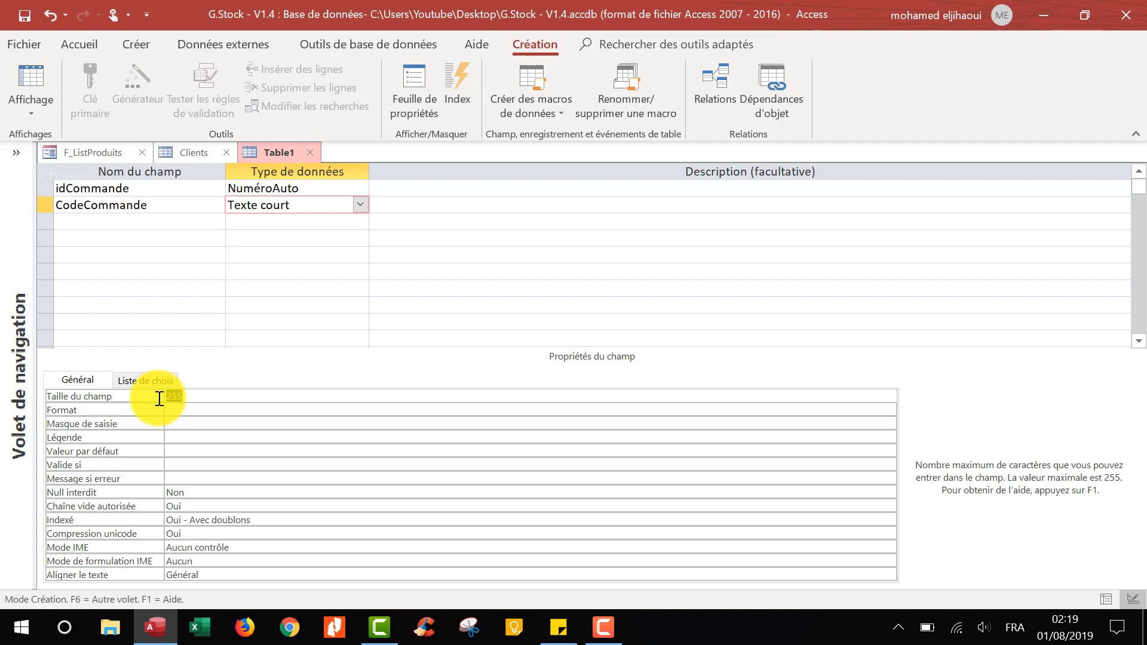
pyautogui.write('10')
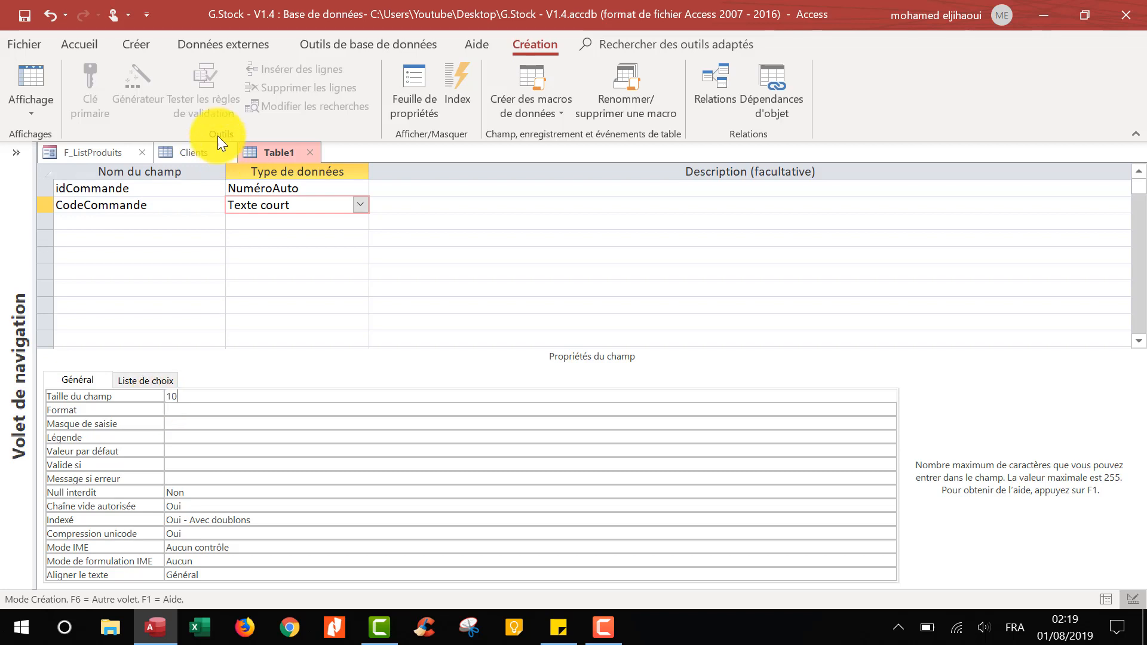
pyautogui.click(147, 188)
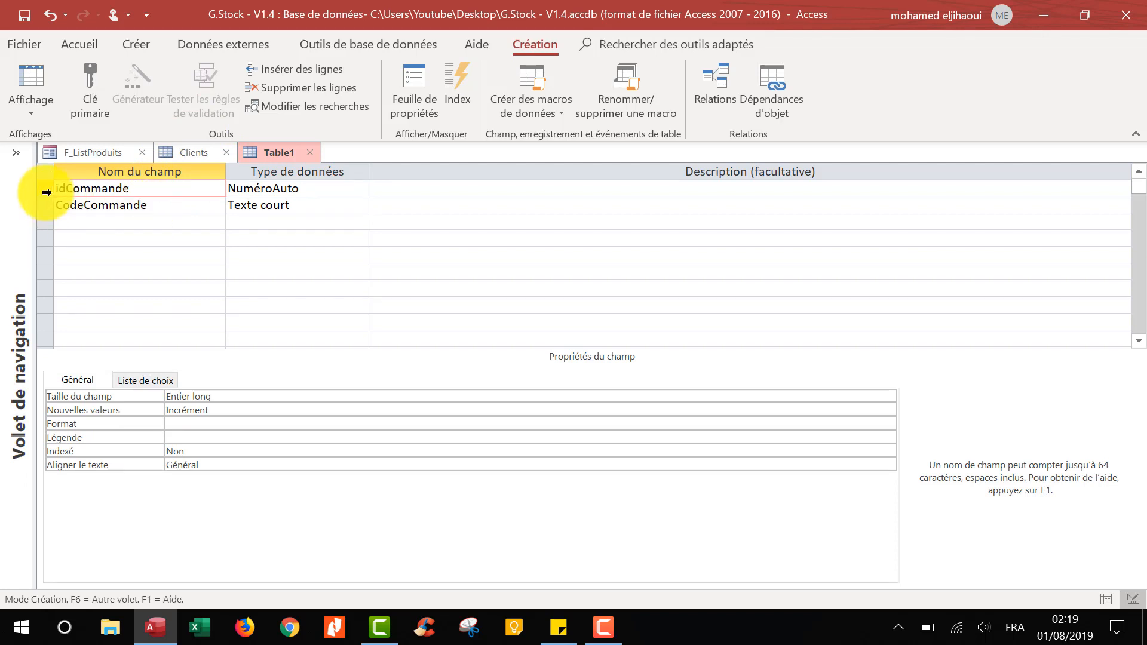
pyautogui.click(309, 187)
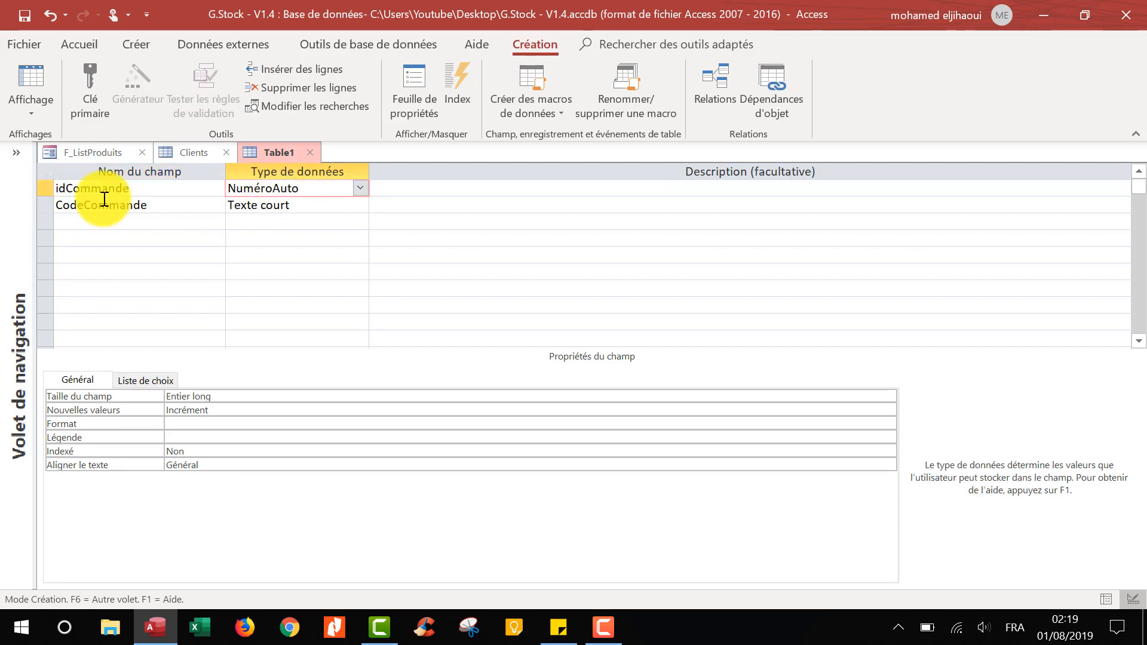
pyautogui.click(46, 190)
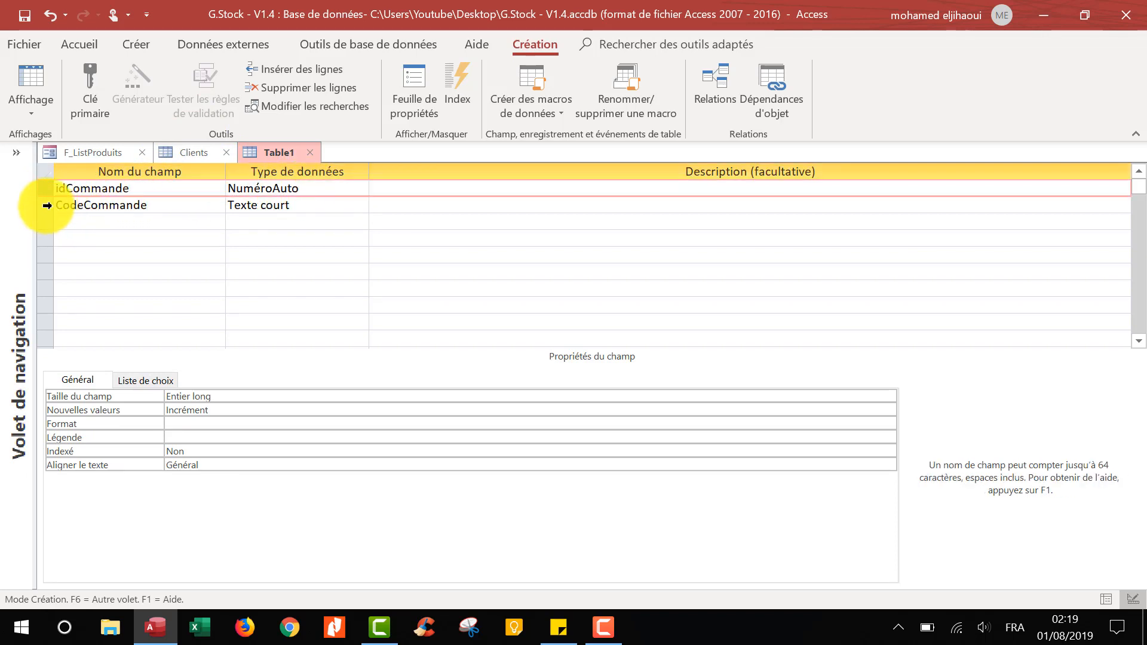
pyautogui.click(47, 206)
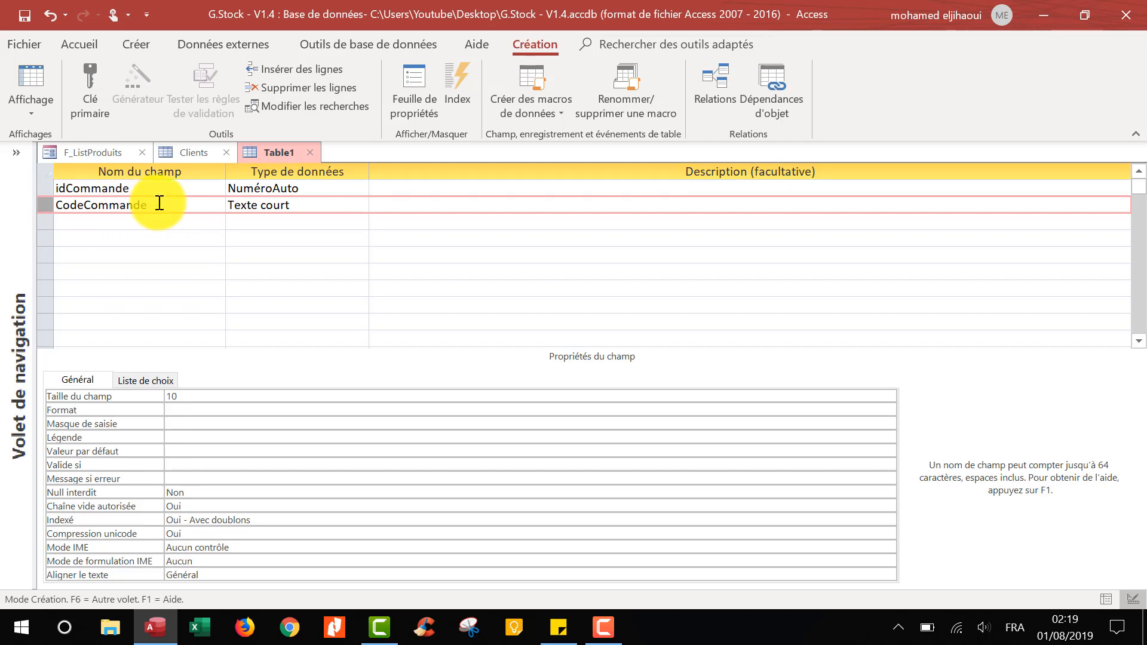
pyautogui.click(159, 203)
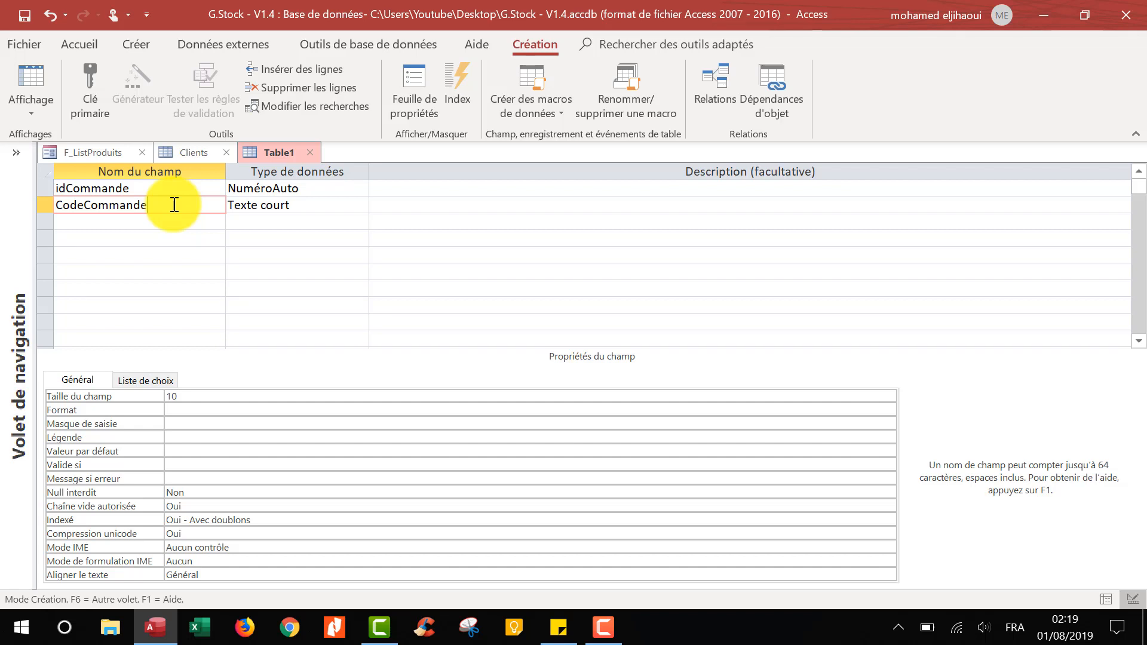
pyautogui.press('Down')
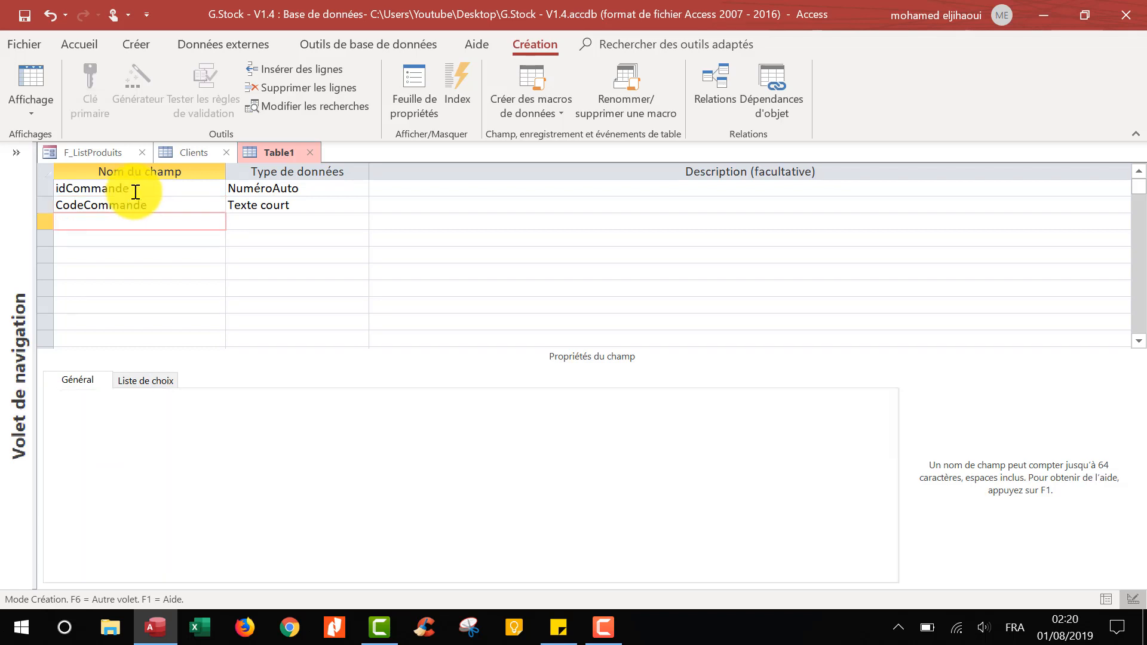
pyautogui.click(136, 192)
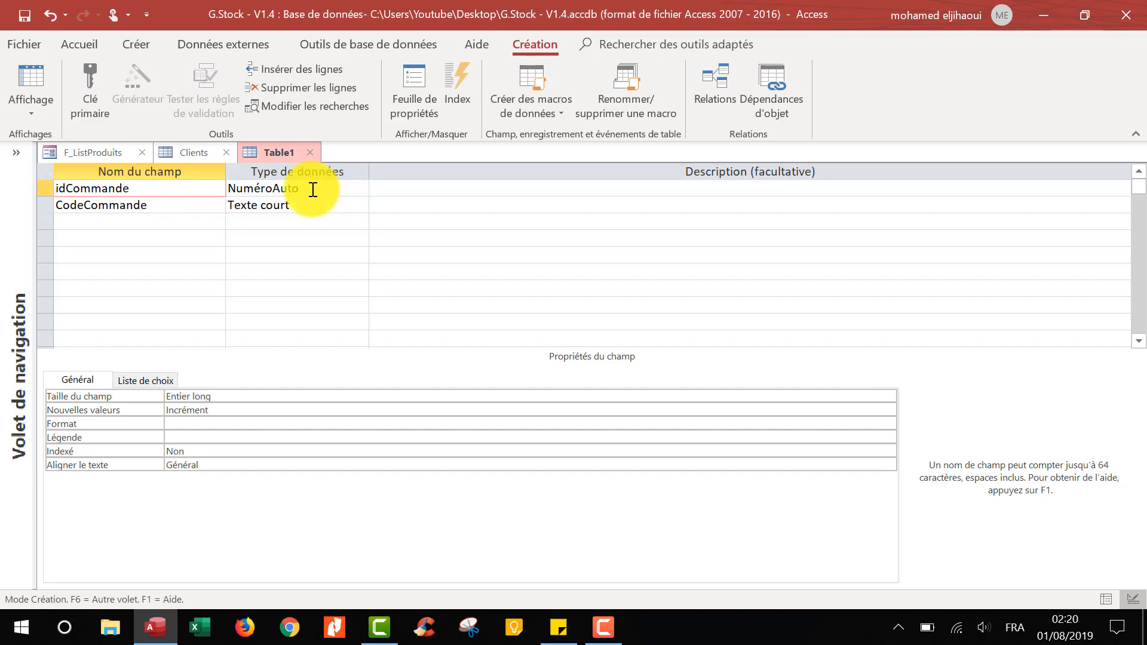
pyautogui.click(159, 208)
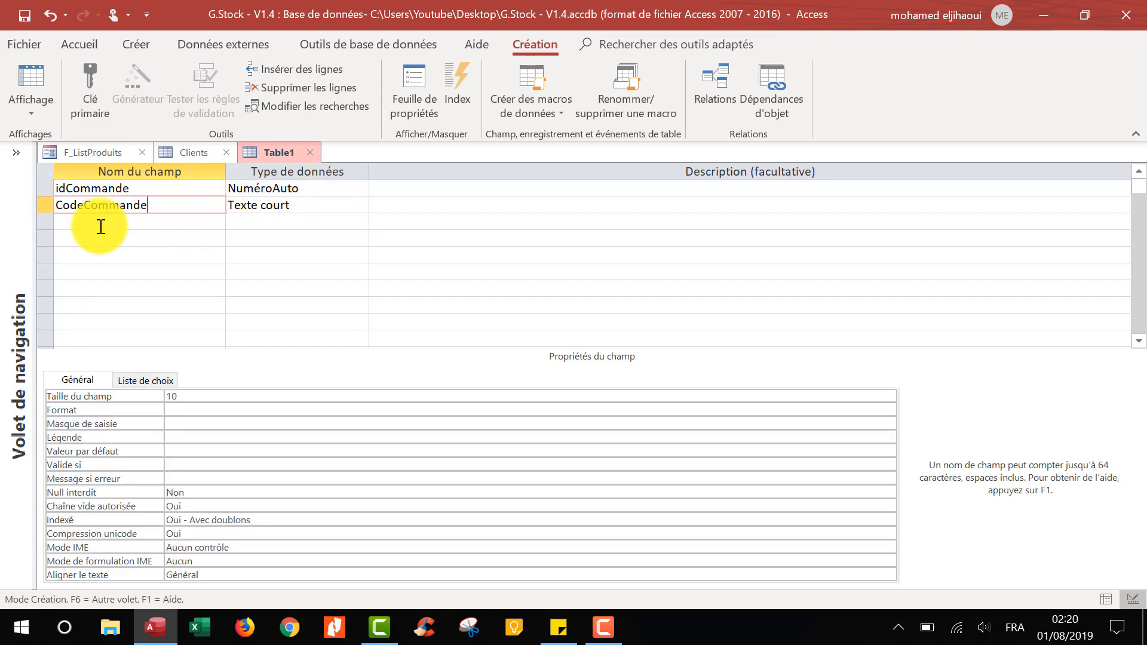
# Step: Add a field idClient below CodeCommande with the data type Numérique
pyautogui.click(100, 219)
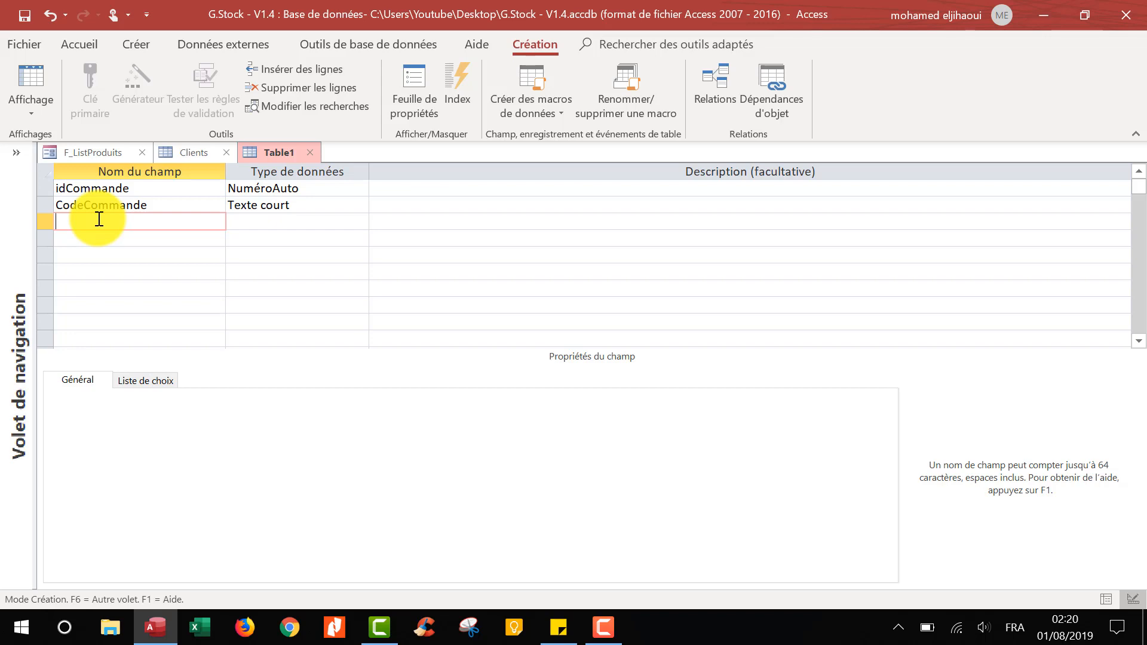
pyautogui.write('idClient')
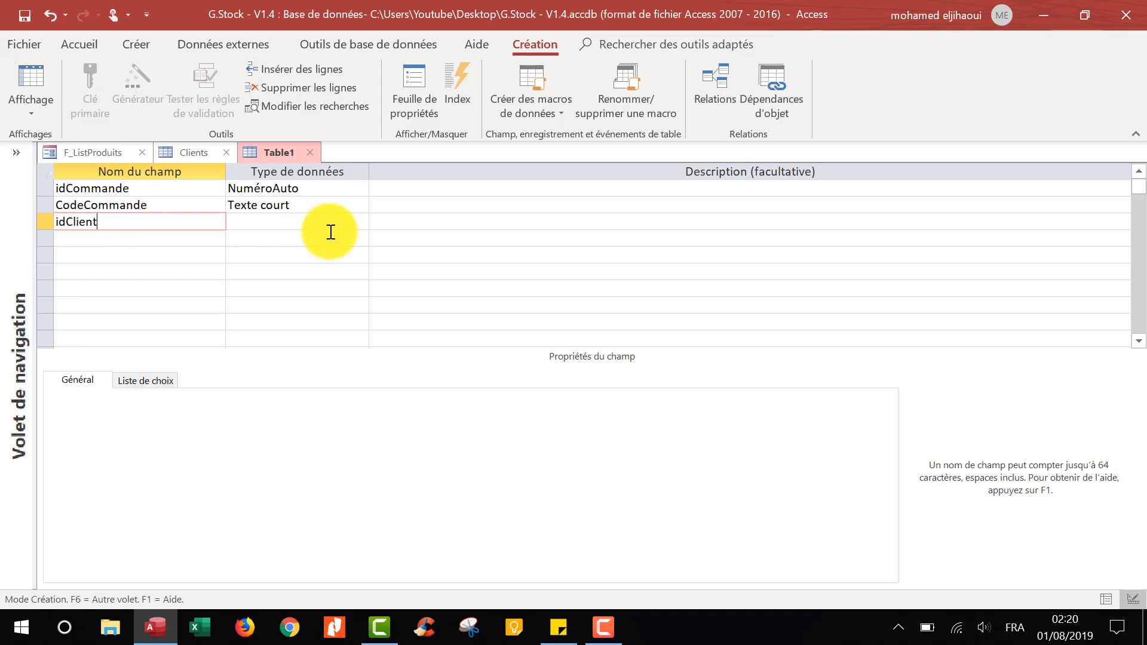
pyautogui.click(289, 221)
pyautogui.click(361, 221)
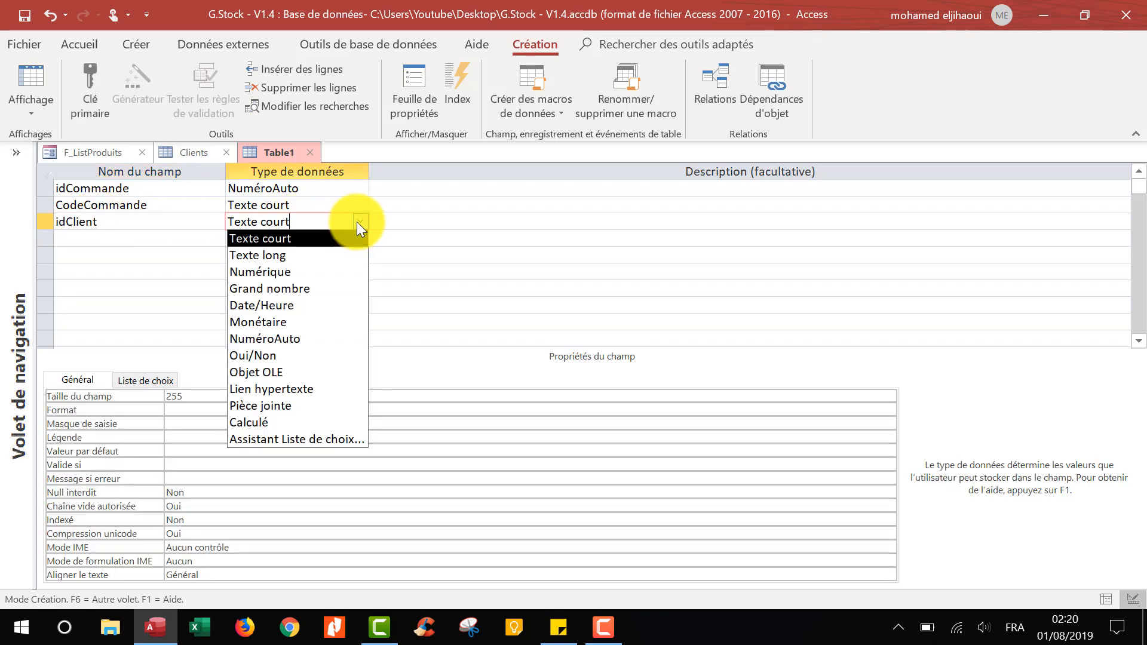
pyautogui.click(323, 268)
# Step: Add a field DateCommande of type Date/Heure and set its format to Date, abrégé
pyautogui.click(111, 238)
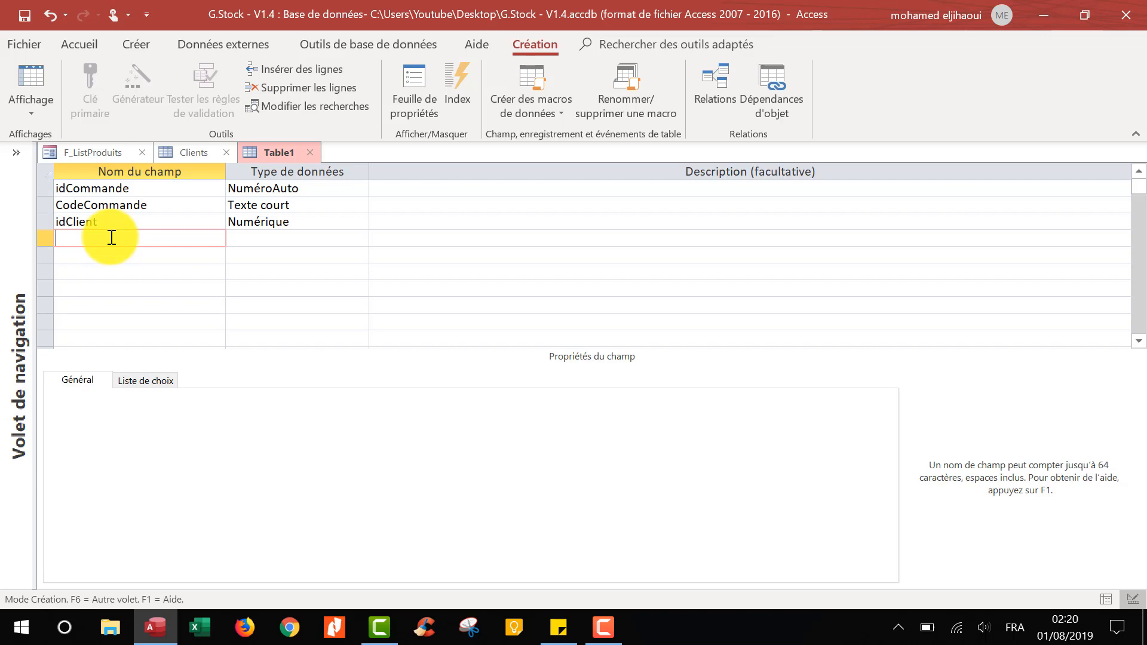
pyautogui.write('DateCommande')
pyautogui.press('Tab')
pyautogui.click(360, 239)
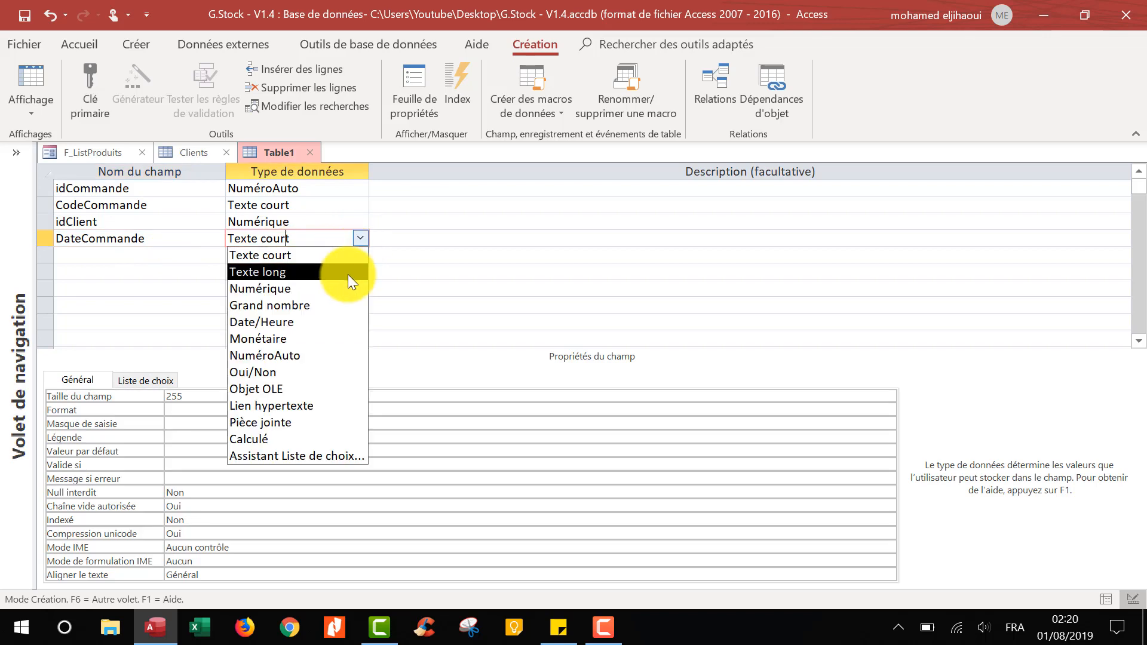
pyautogui.click(336, 322)
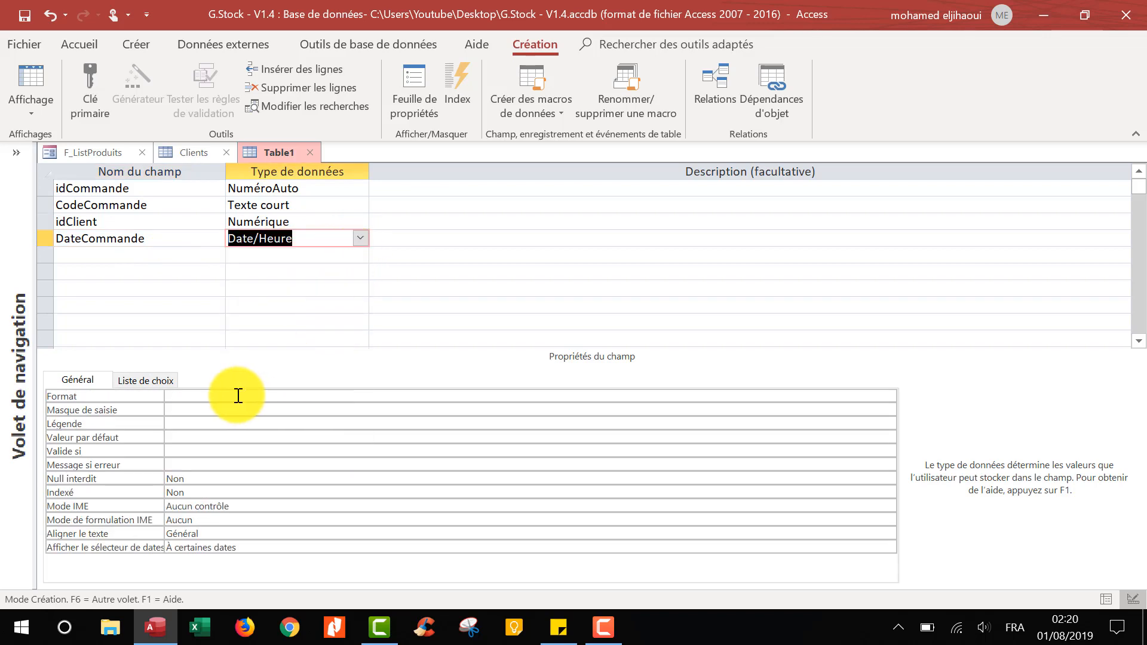
pyautogui.click(200, 395)
pyautogui.click(888, 395)
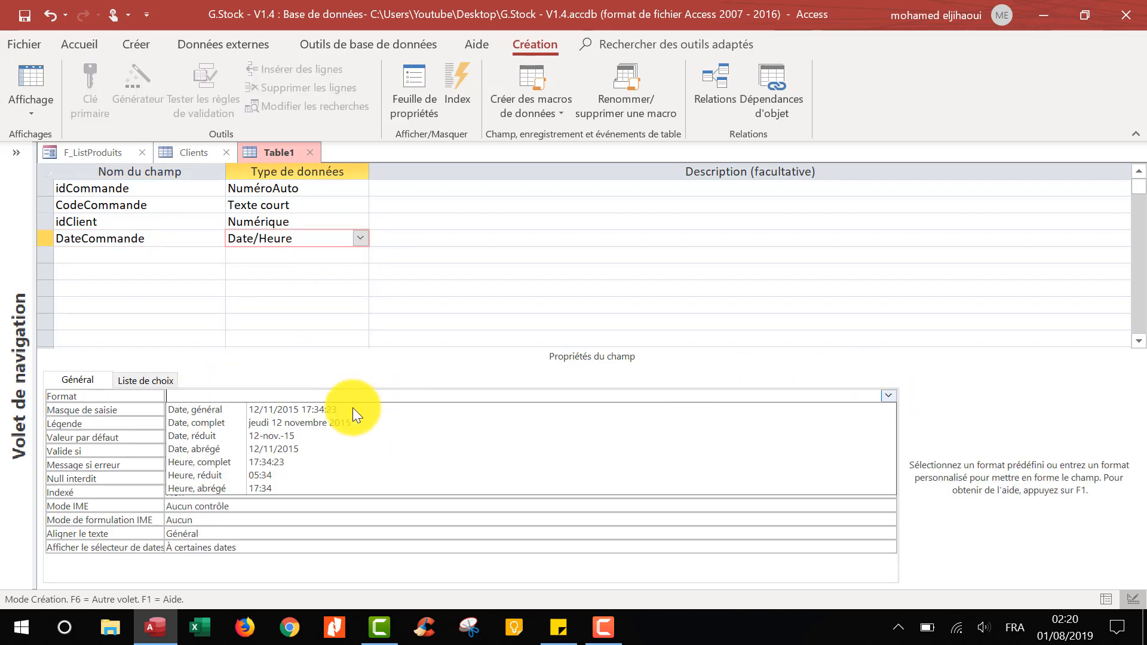
pyautogui.click(331, 453)
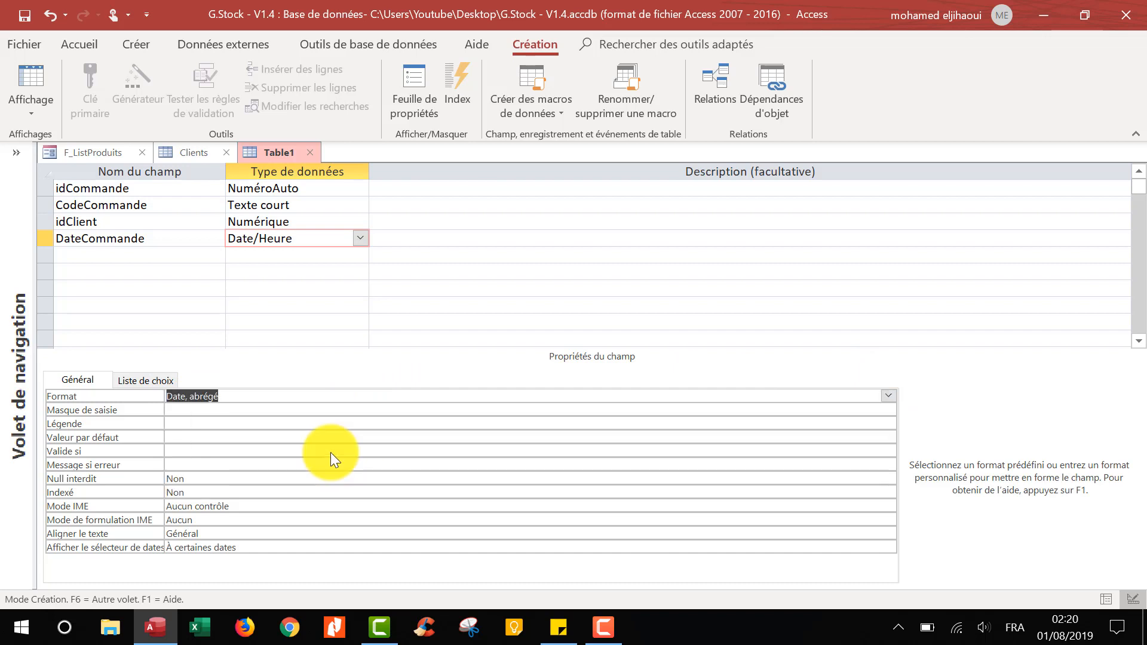
# Step: Add a field Sujet of type Texte court and set its field size to 100
pyautogui.click(110, 257)
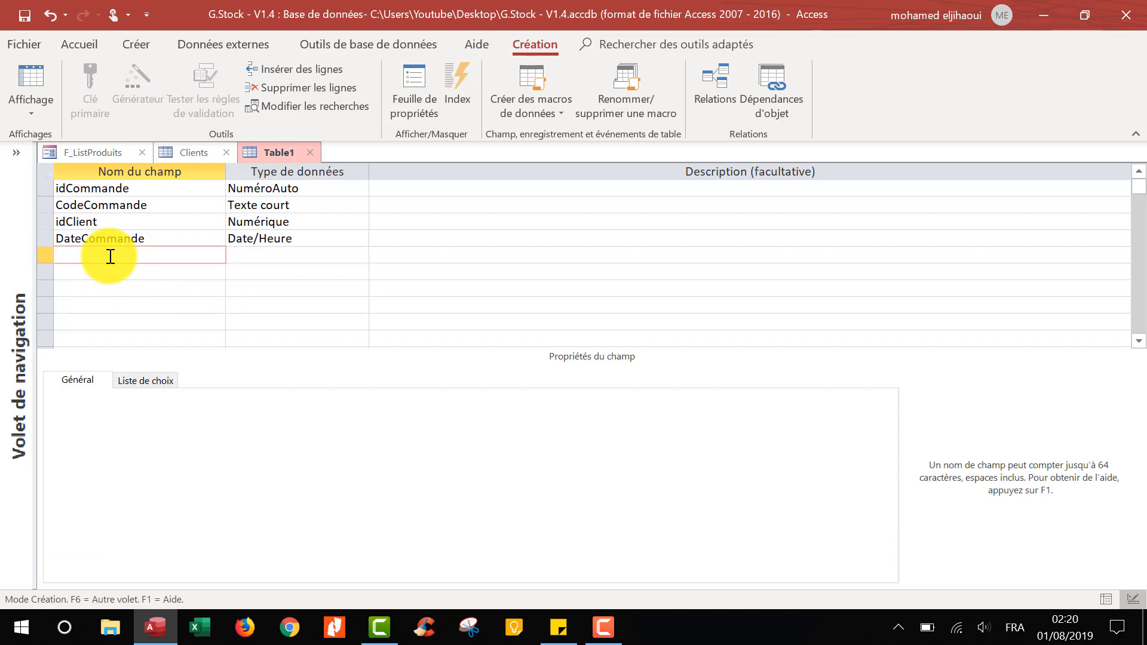
pyautogui.write('Sujet')
pyautogui.click(299, 253)
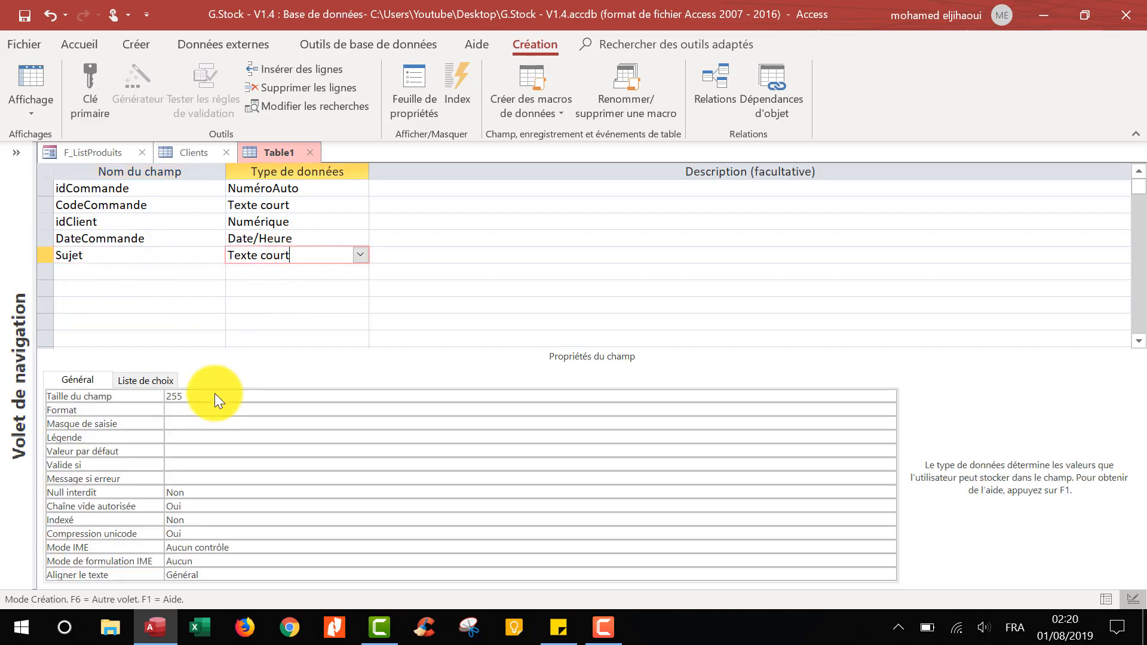
pyautogui.click(159, 396)
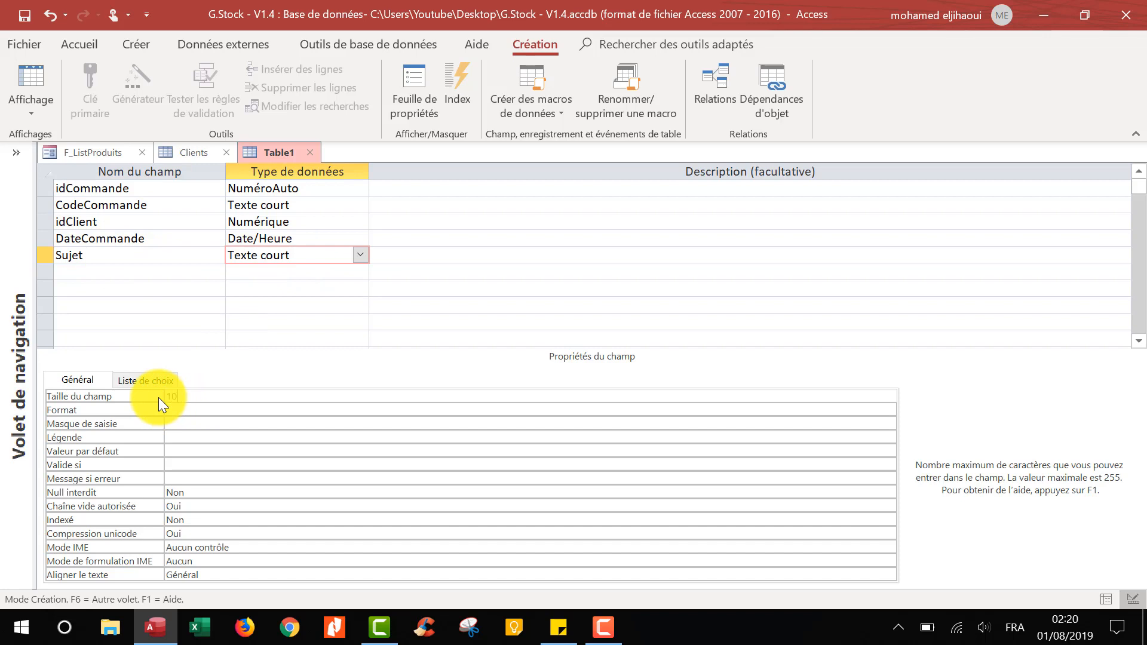
pyautogui.write('100')
# Step: Add a field Montant below Sujet with the data type Numérique
pyautogui.click(85, 275)
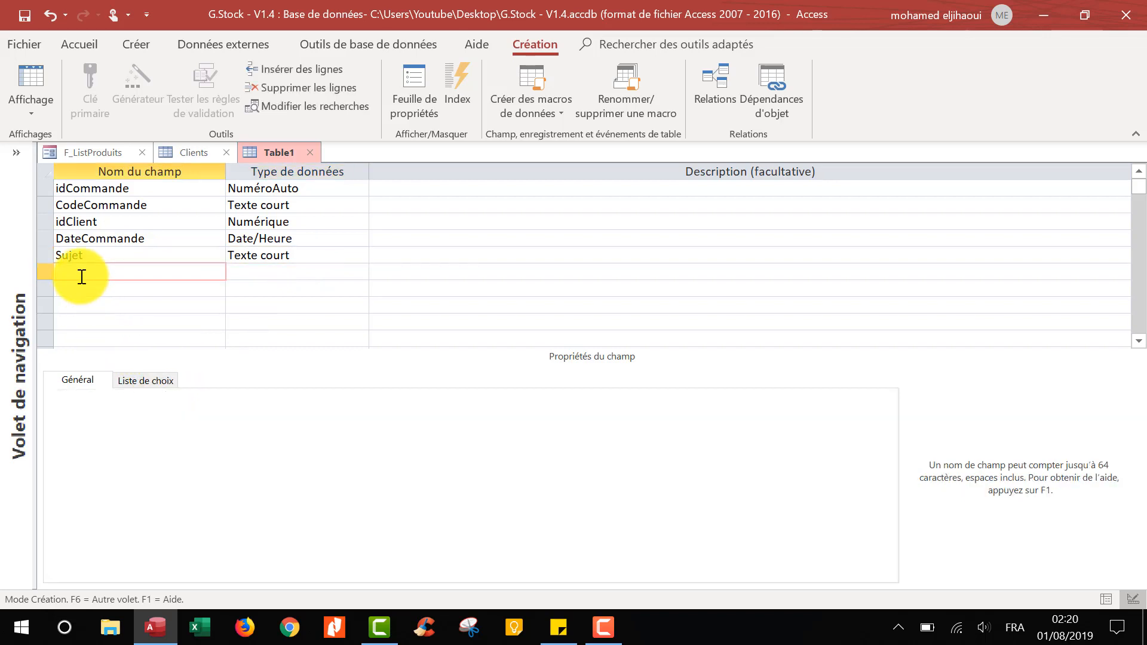
pyautogui.write('Montant')
pyautogui.click(348, 273)
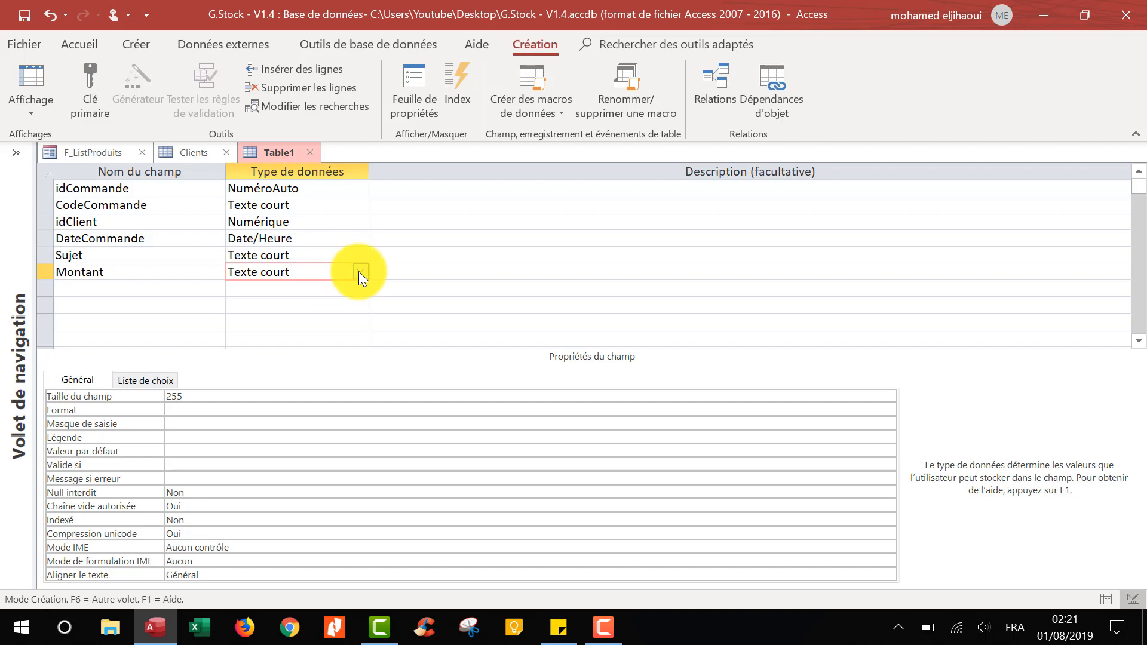
pyautogui.click(361, 271)
pyautogui.click(340, 320)
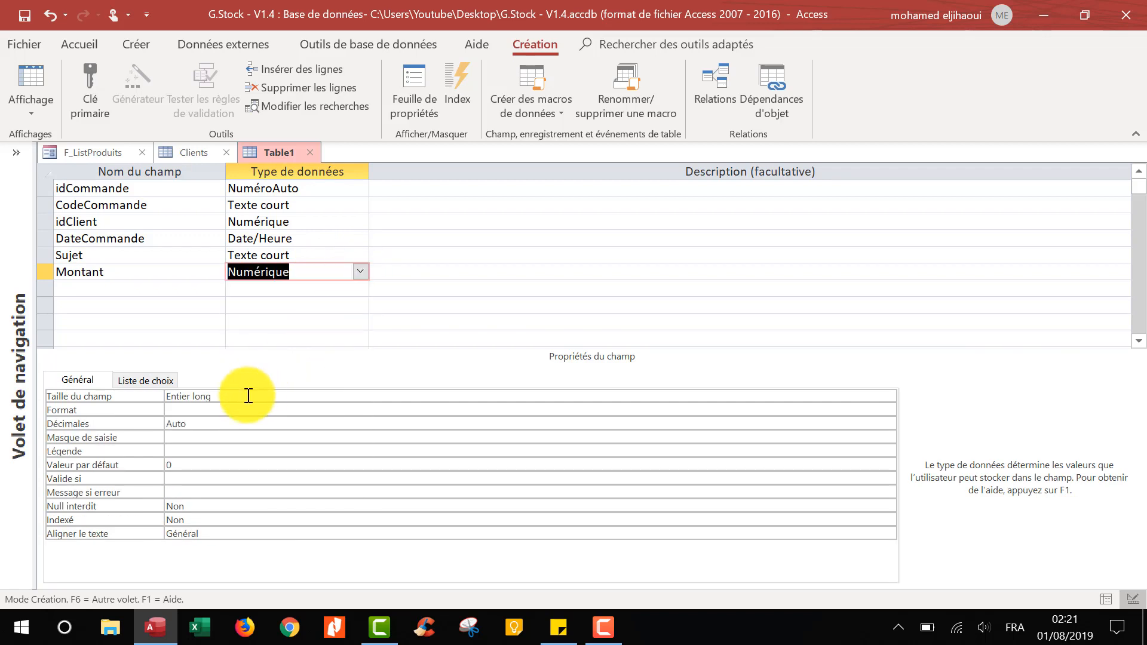
# Step: Set the Montant field's size to Réel simple and its number of decimal places to 2
pyautogui.click(171, 396)
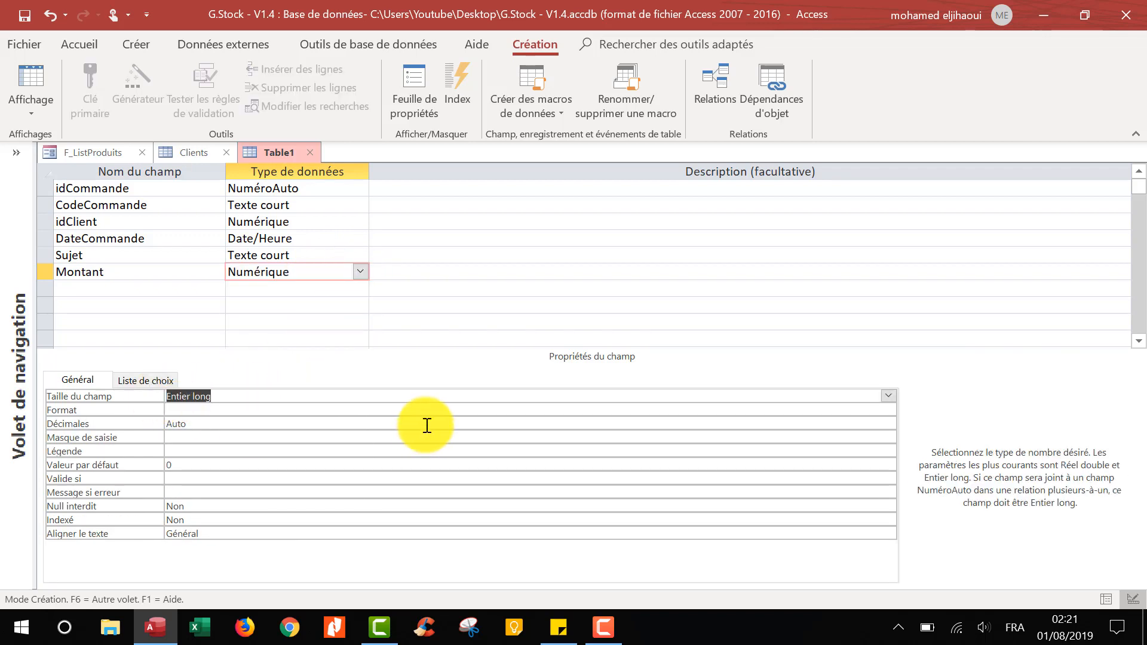
pyautogui.write('réel simple')
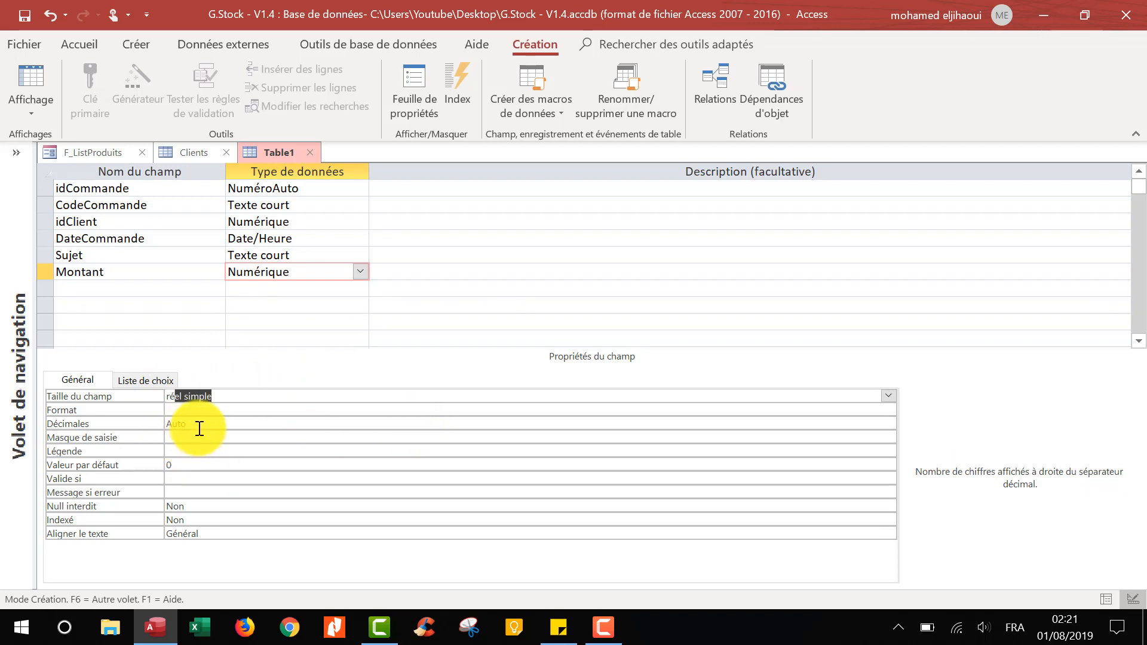
pyautogui.click(200, 425)
pyautogui.write('1')
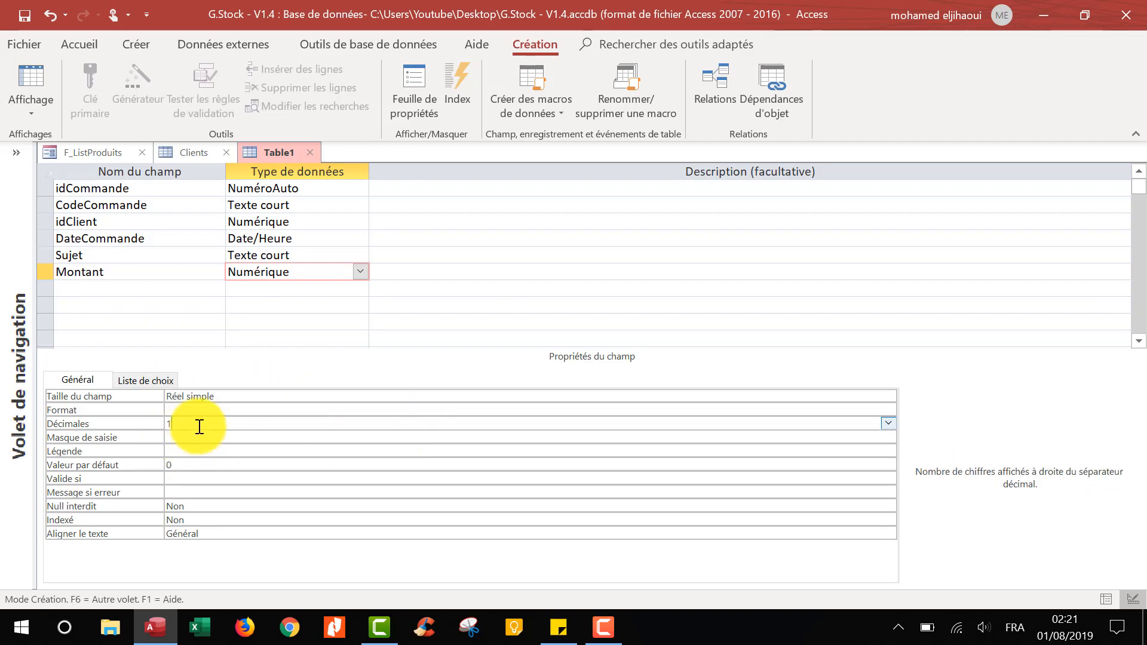
pyautogui.doubleClick(200, 427)
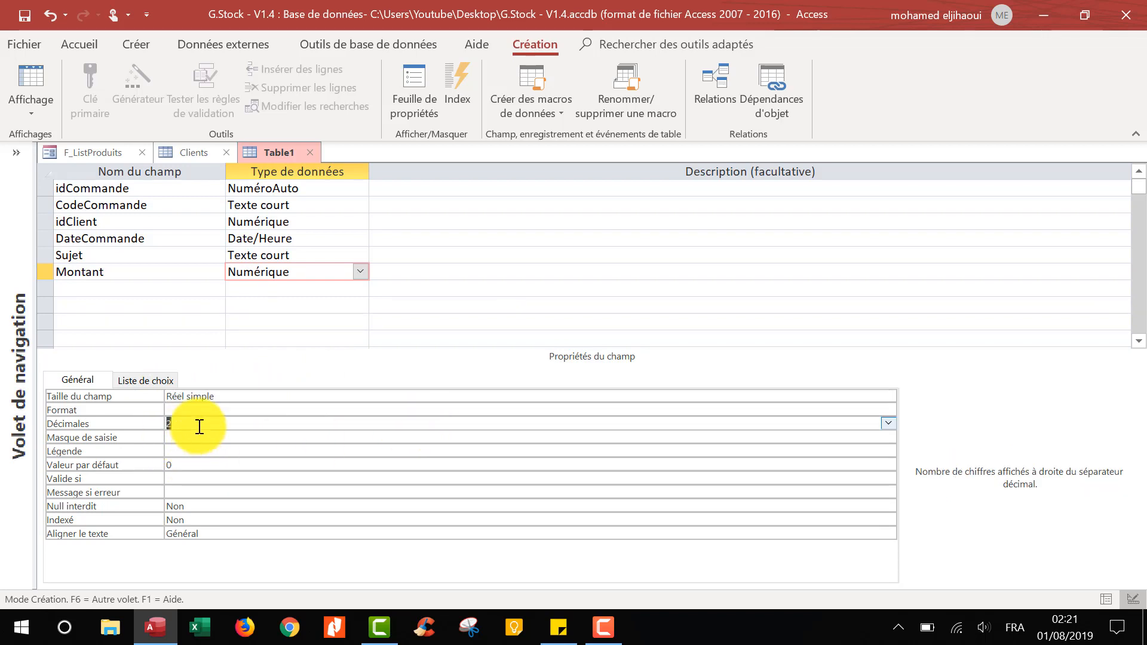
# Step: Add a field Status of type Texte court below Montant and set its field size to 15
pyautogui.click(94, 284)
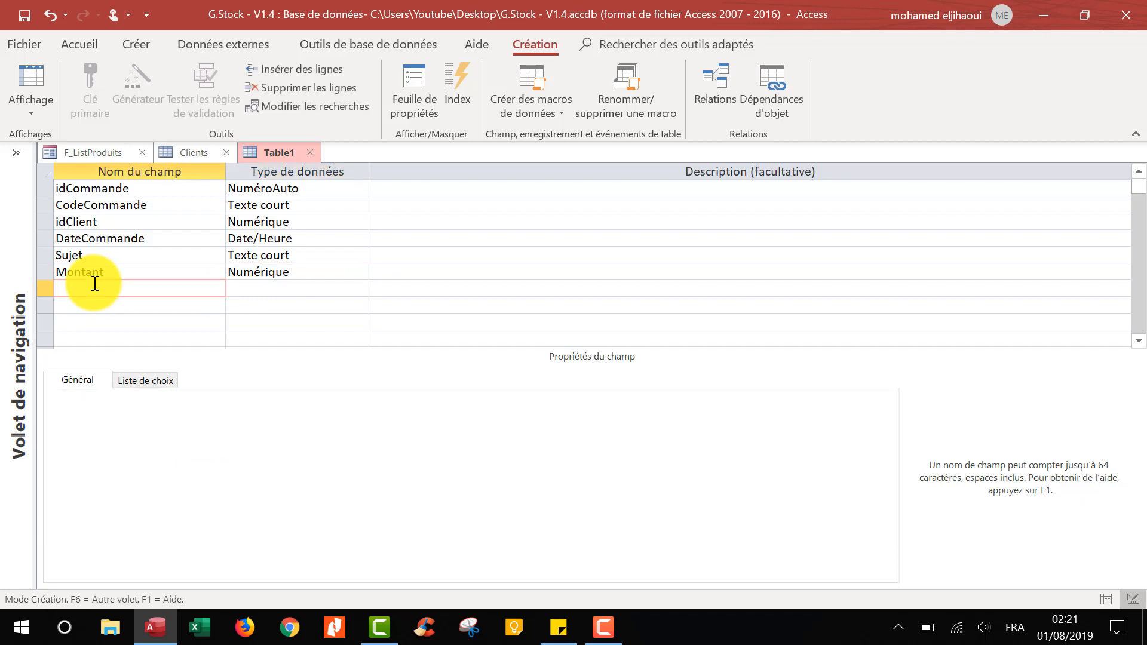
pyautogui.write('Status')
pyautogui.click(307, 290)
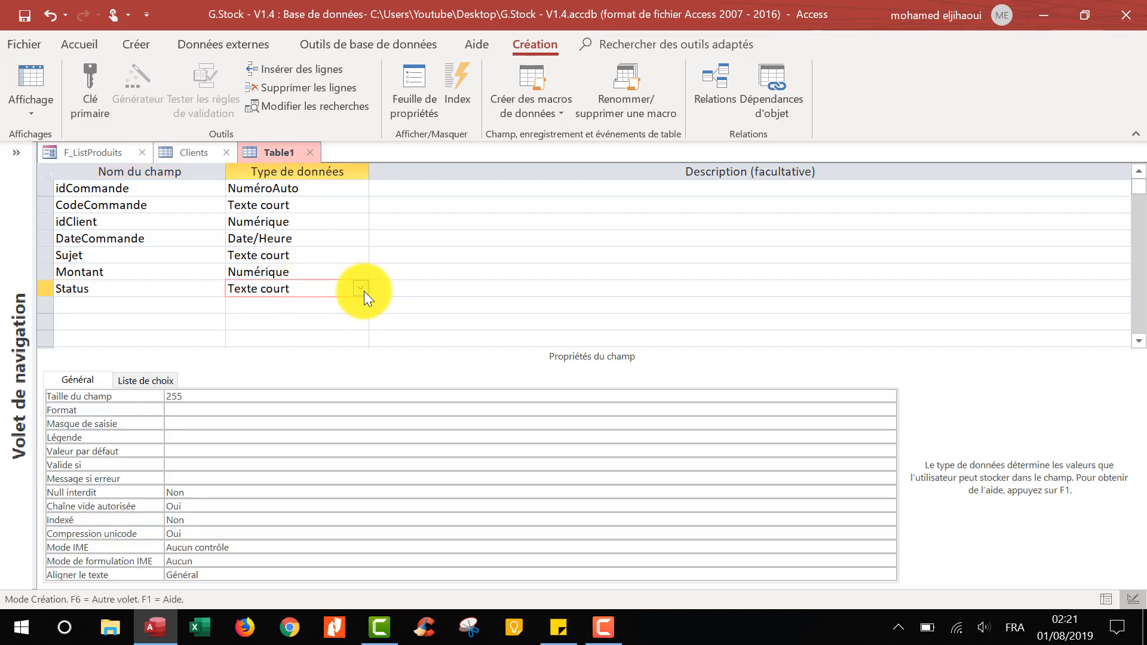
pyautogui.click(361, 289)
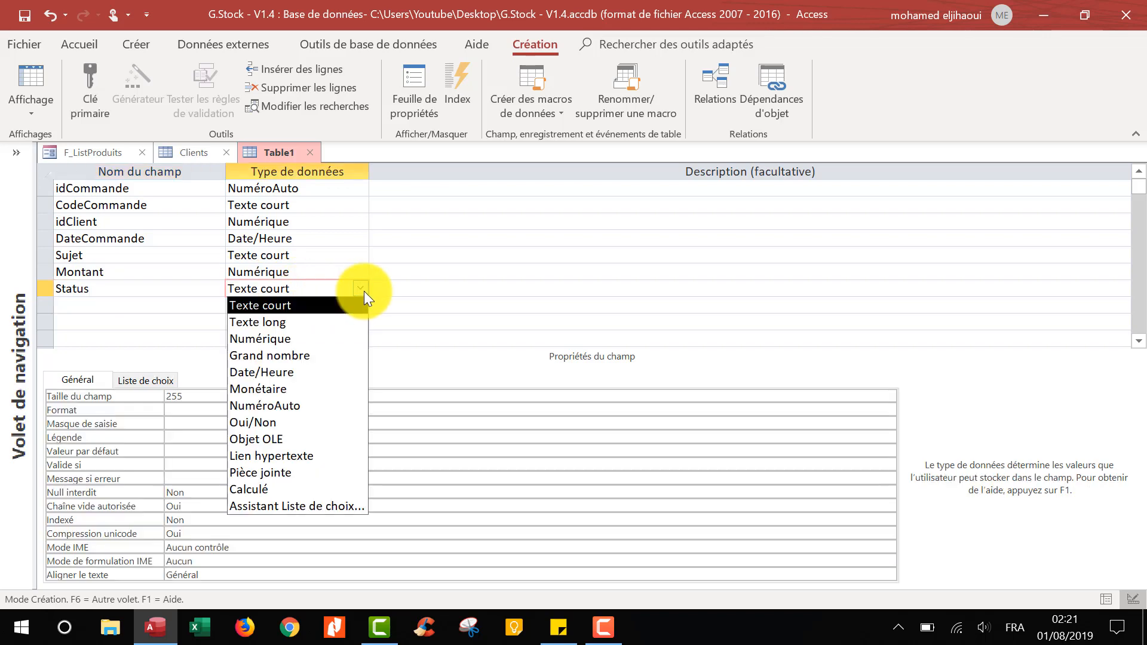
pyautogui.click(290, 306)
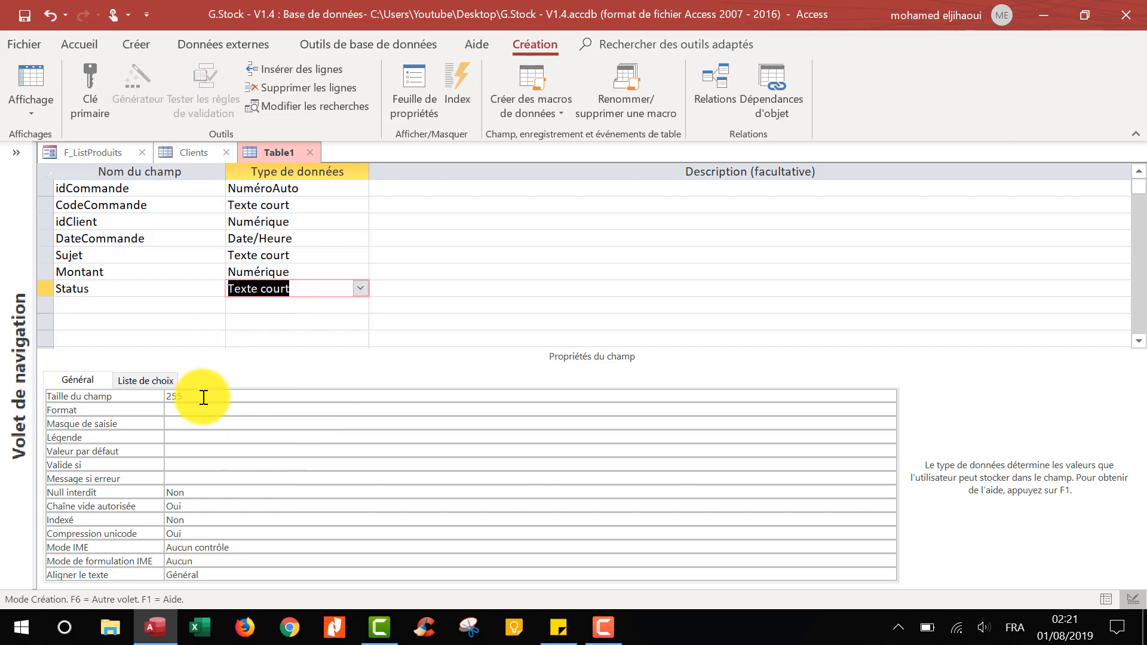
pyautogui.click(132, 398)
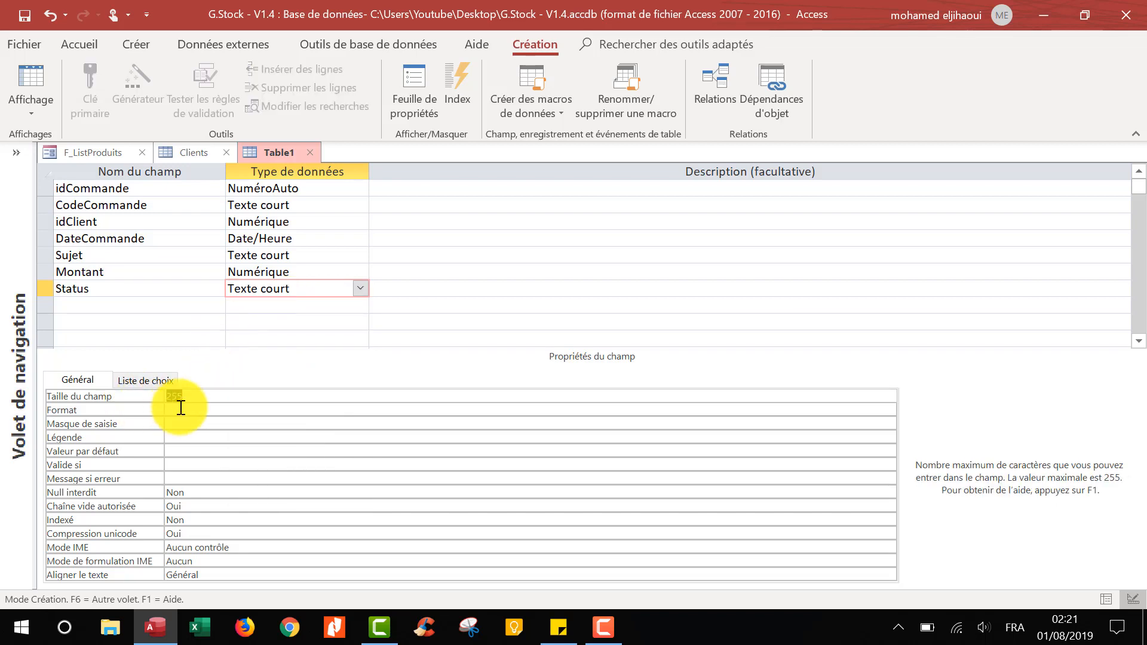
pyautogui.write('15')
# Step: Enter the description "(Livré, en Cours ...)" for the Status field
pyautogui.click(412, 290)
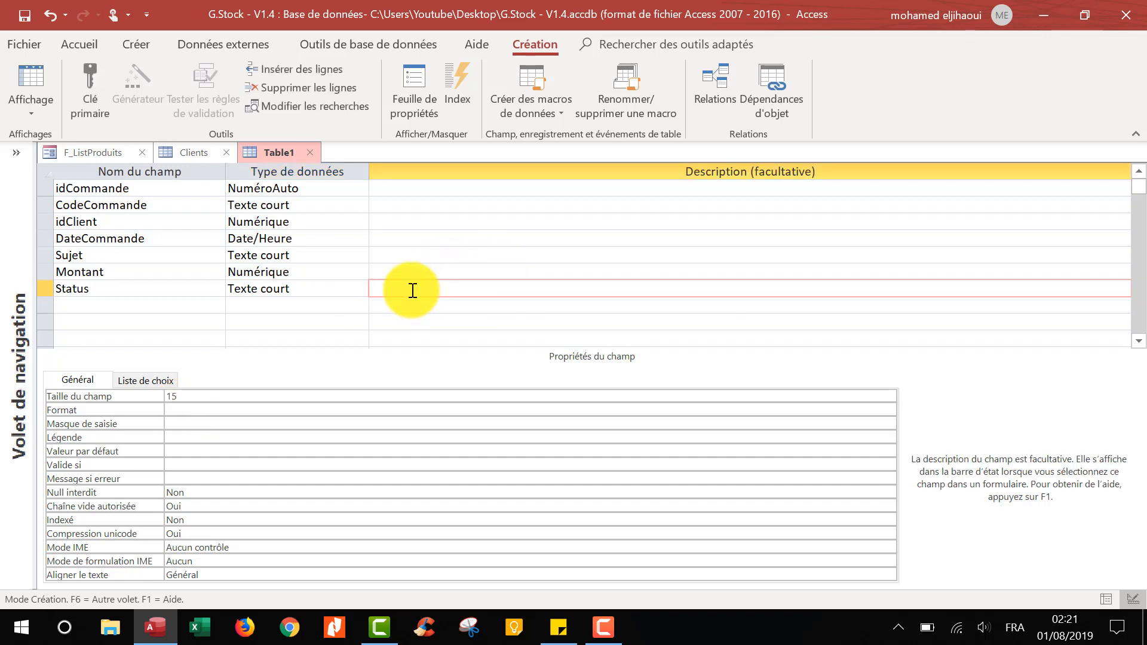
pyautogui.write('(Livré')
pyautogui.write(', En Co')
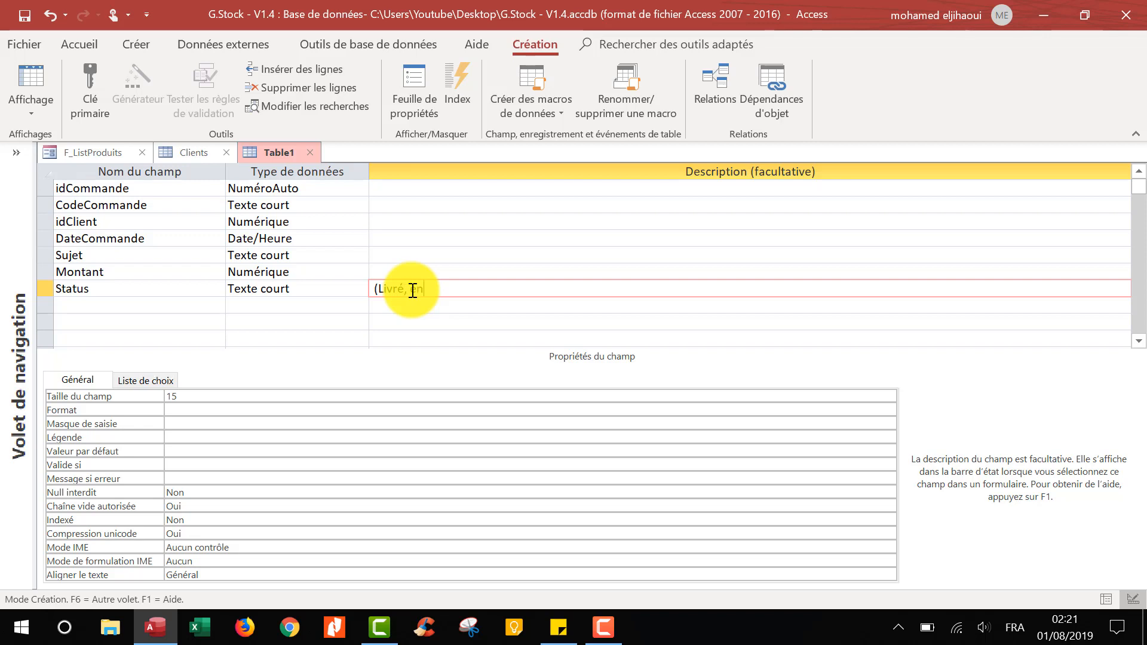
pyautogui.write('urs ')
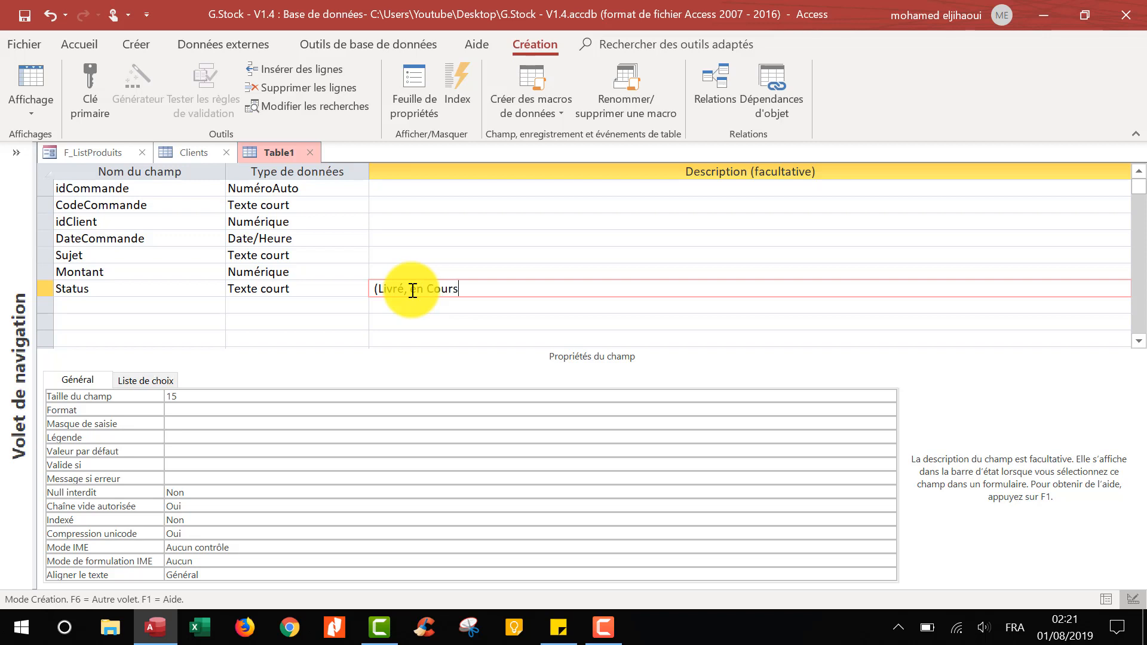
pyautogui.write('...)')
# Step: Add a field TypePaiment of type Texte court with the description "(Espèce, Chèque....)"
pyautogui.click(110, 305)
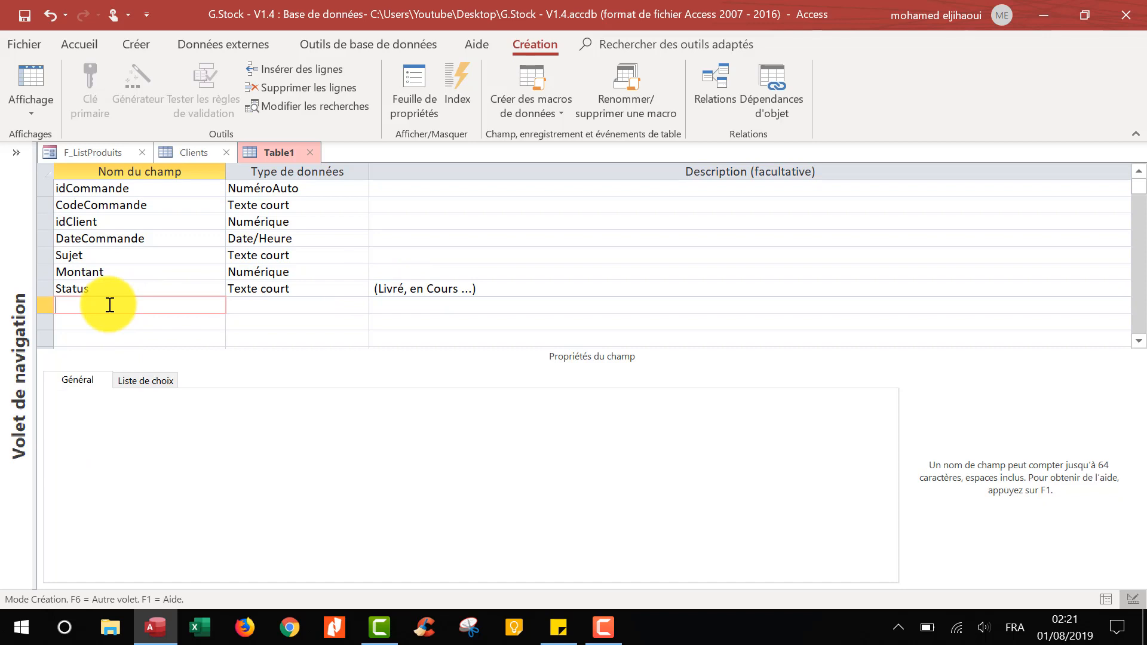
pyautogui.write('TypePaiment')
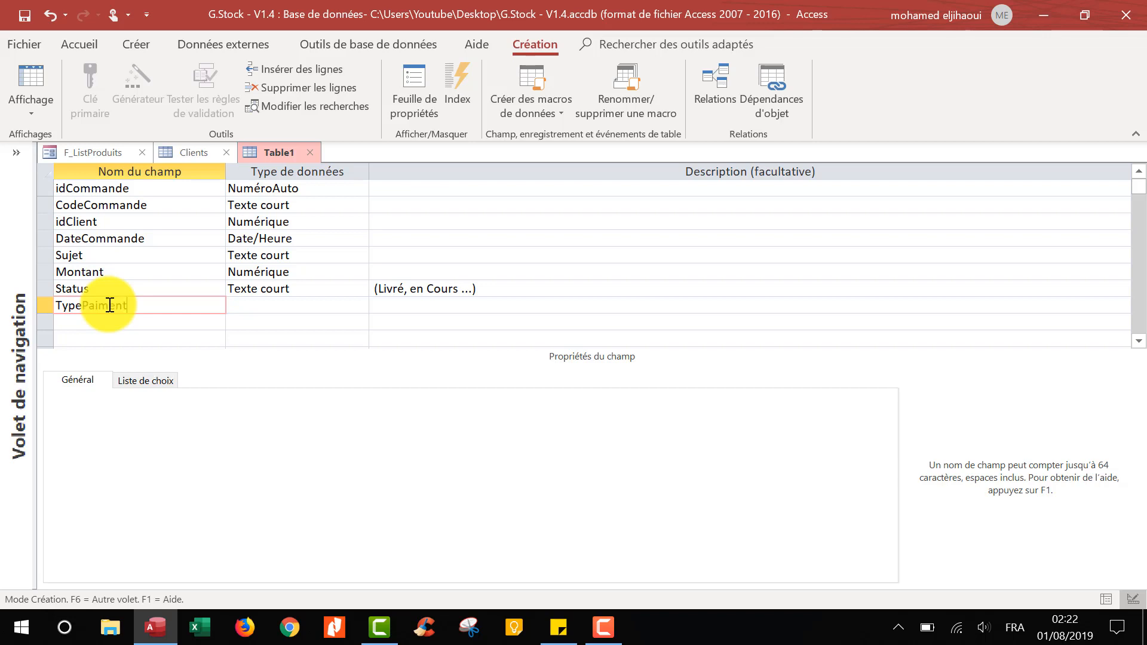
pyautogui.click(282, 305)
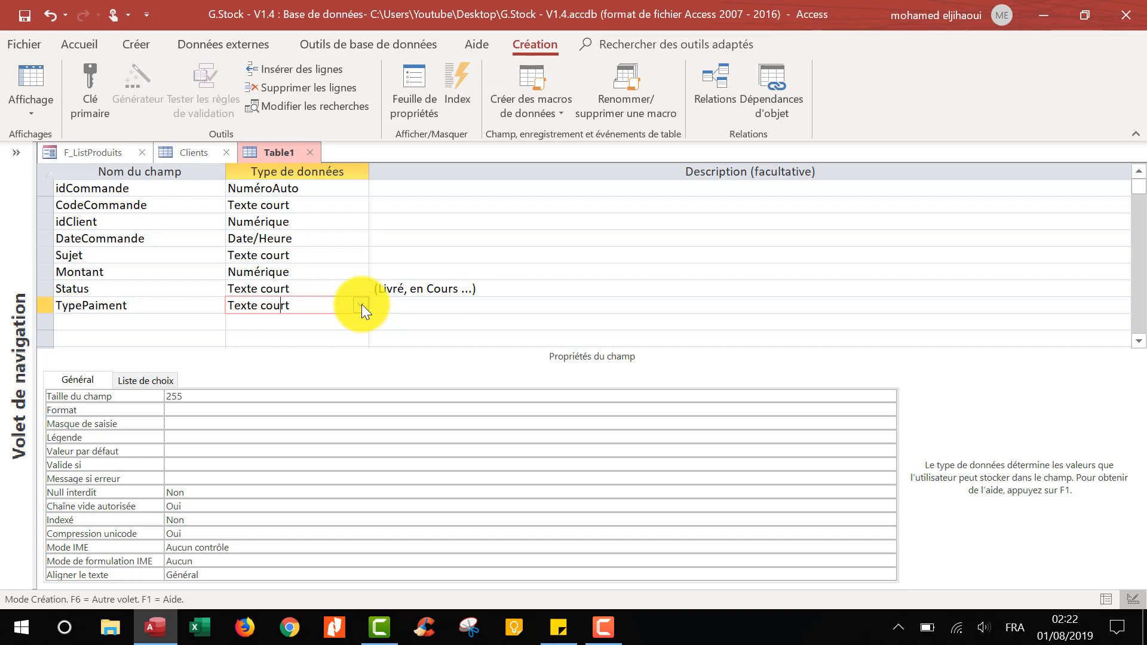
pyautogui.click(400, 305)
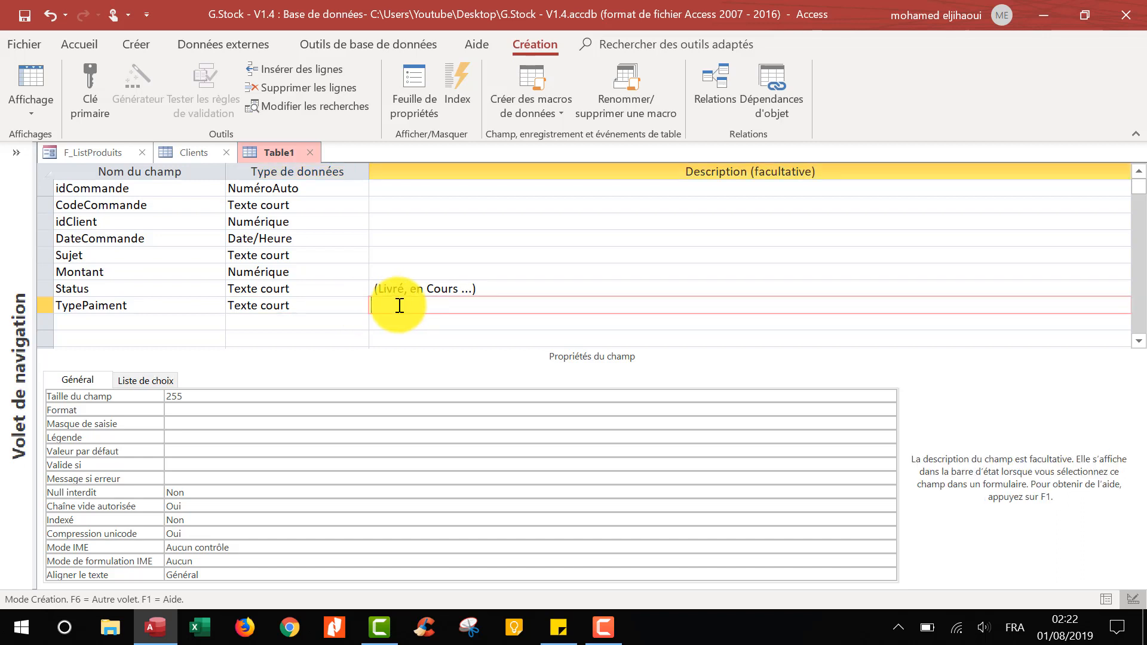
pyautogui.write('(Espèce, Chèque....)')
# Step: Add a field CodeFacture of type Texte court below TypePaiment and set its field size to 10
pyautogui.click(141, 328)
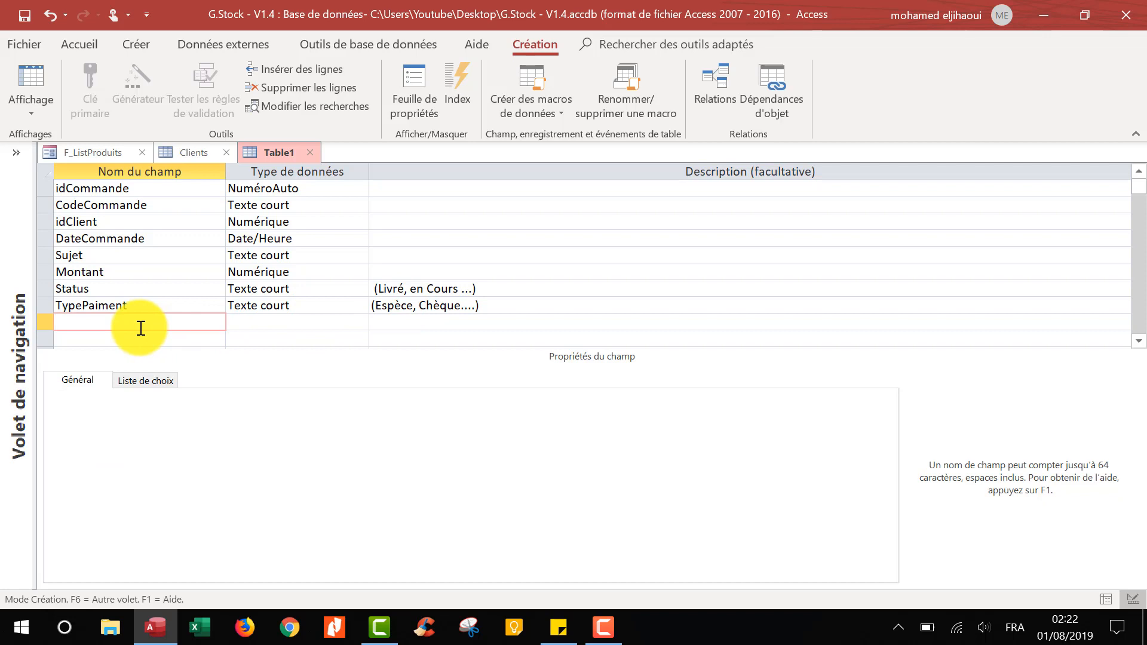
pyautogui.write('CodeFac')
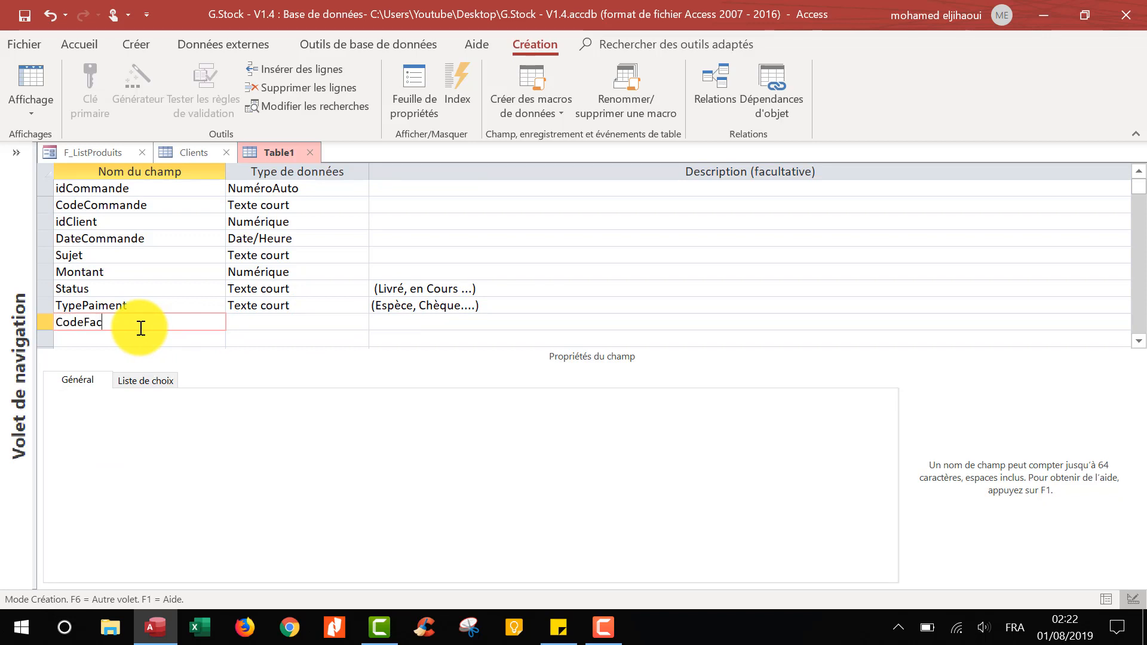
pyautogui.write('ture')
pyautogui.click(281, 322)
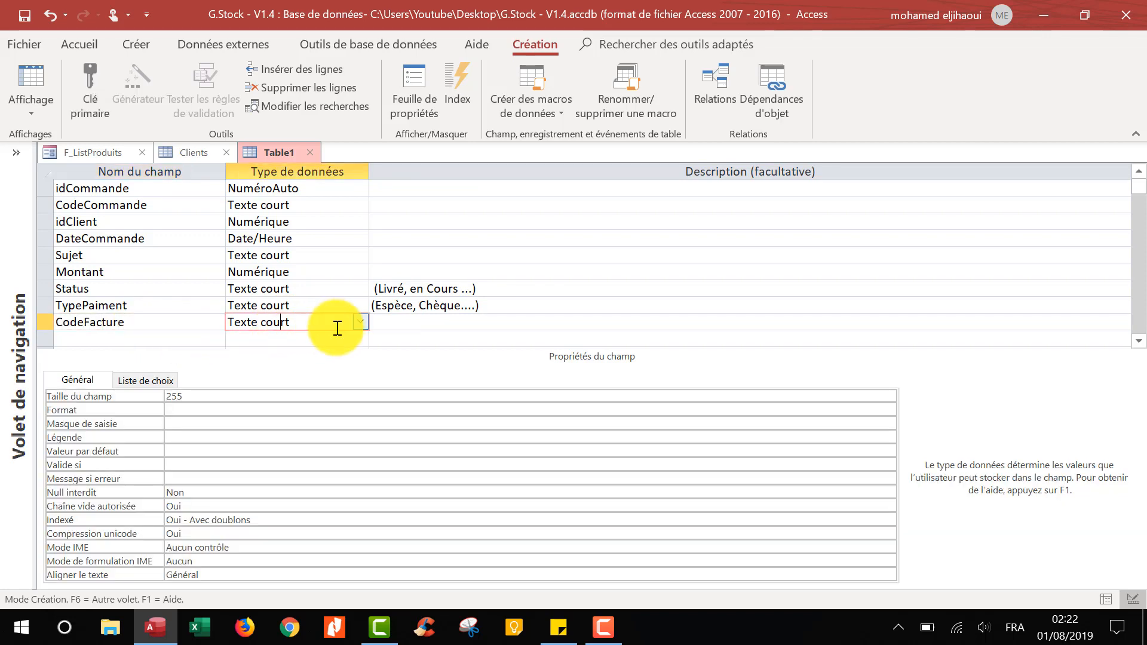
pyautogui.click(361, 323)
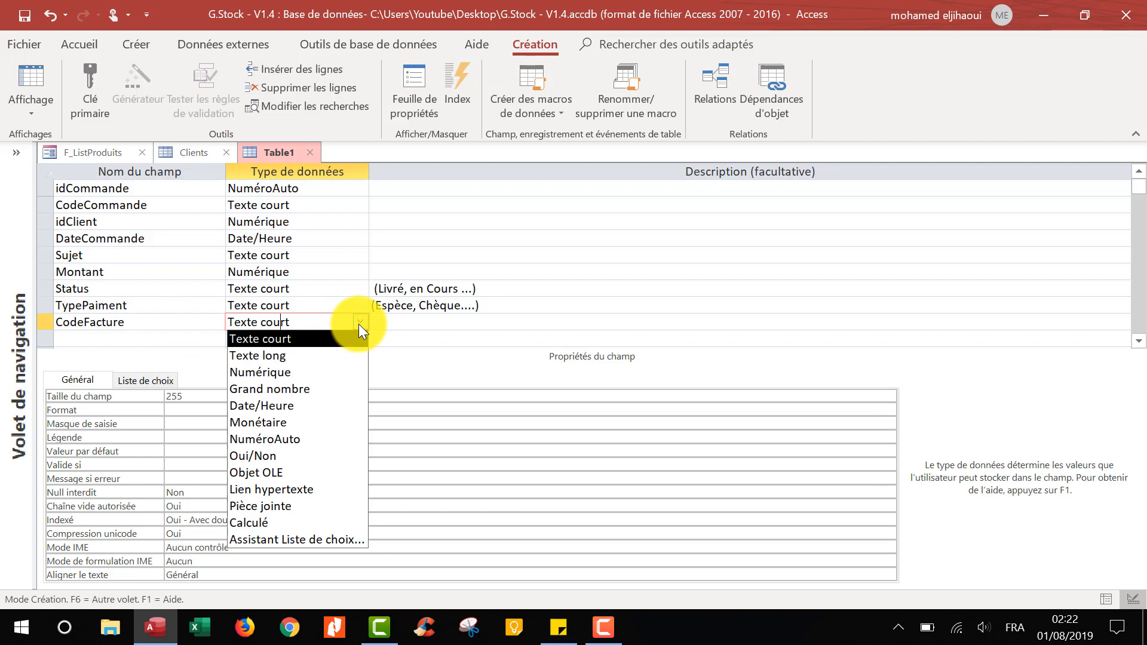
pyautogui.click(300, 339)
pyautogui.click(156, 397)
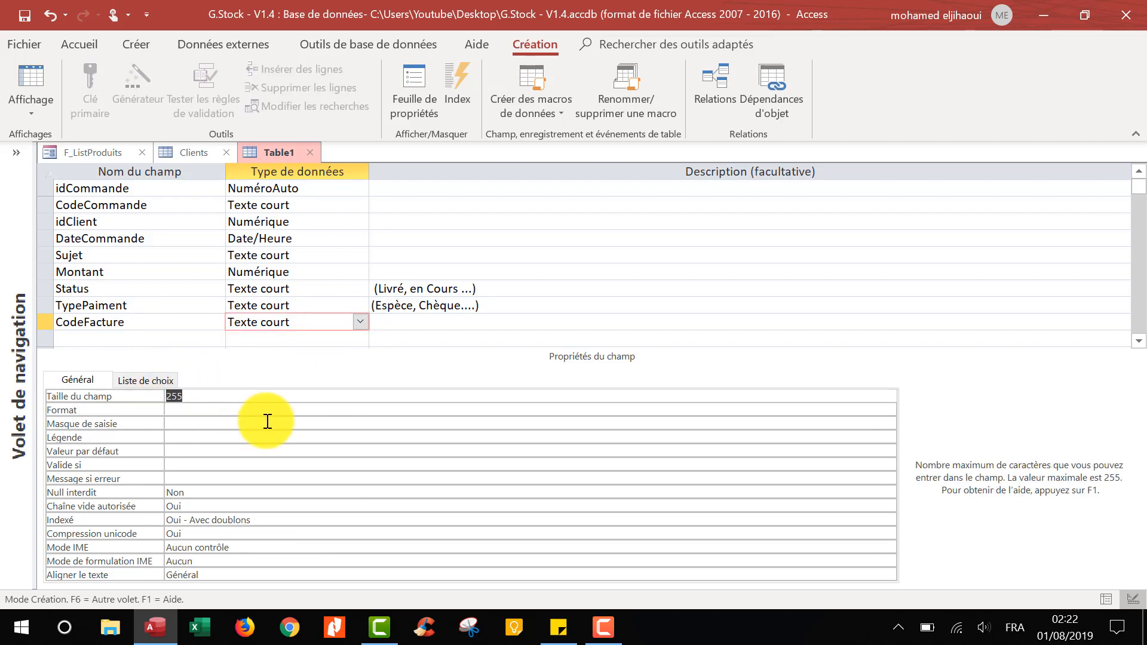
pyautogui.write('10')
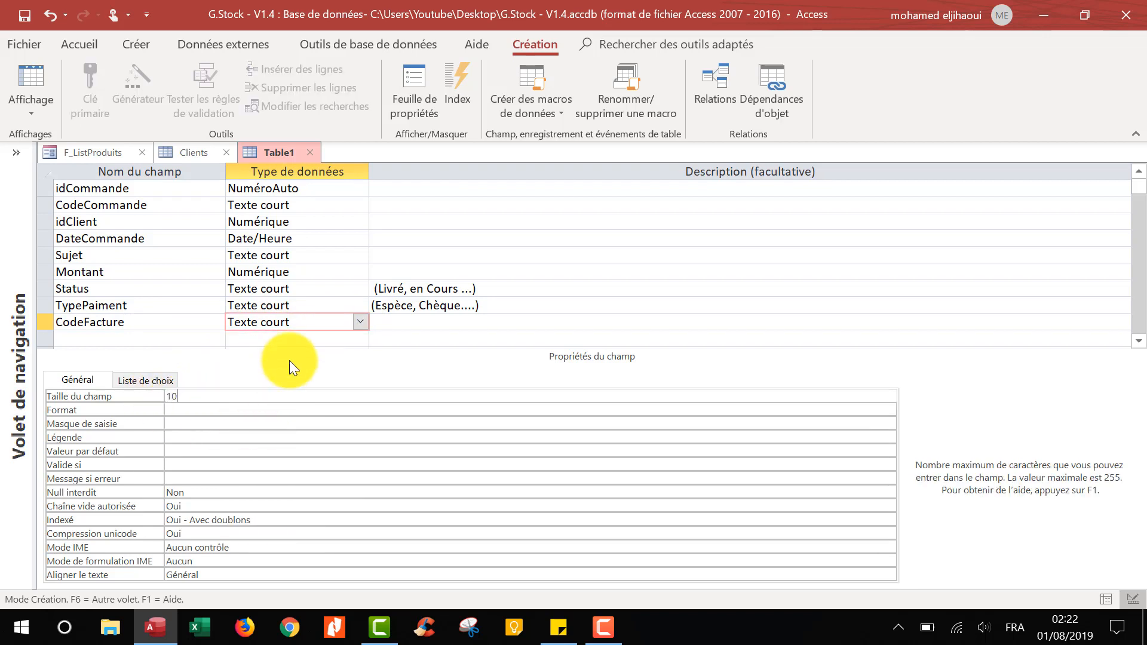
# Step: Try to save the table under the name Commandes
pyautogui.click(299, 308)
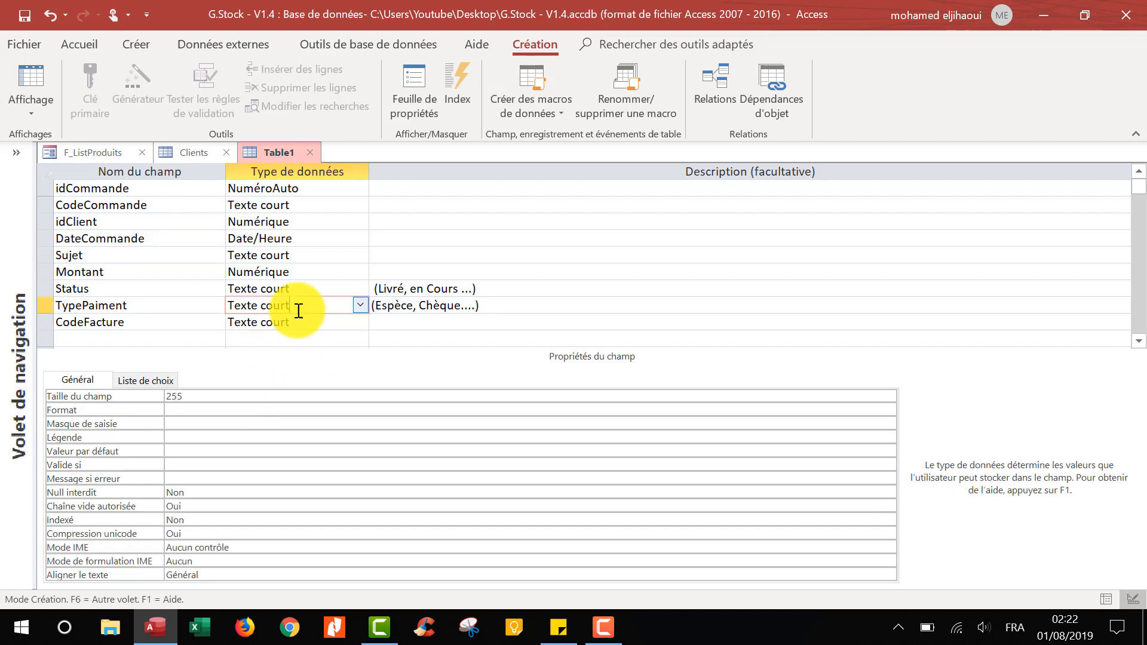
pyautogui.click(21, 16)
pyautogui.press('BackSpace')
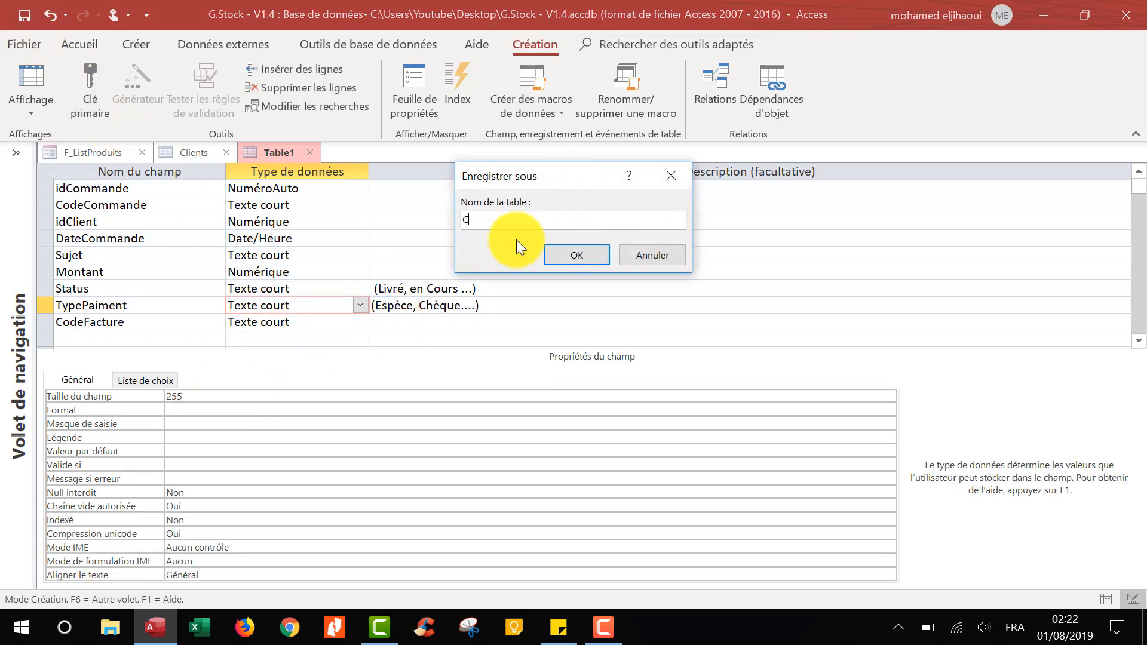
pyautogui.write('Commandes')
pyautogui.click(579, 259)
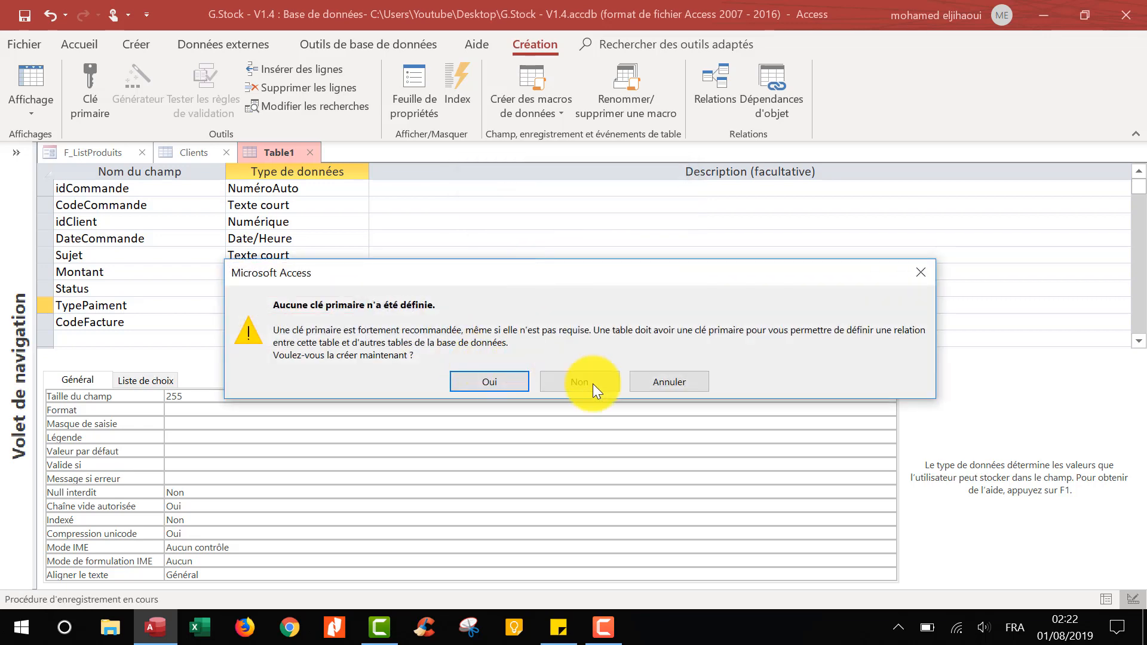
pyautogui.click(668, 381)
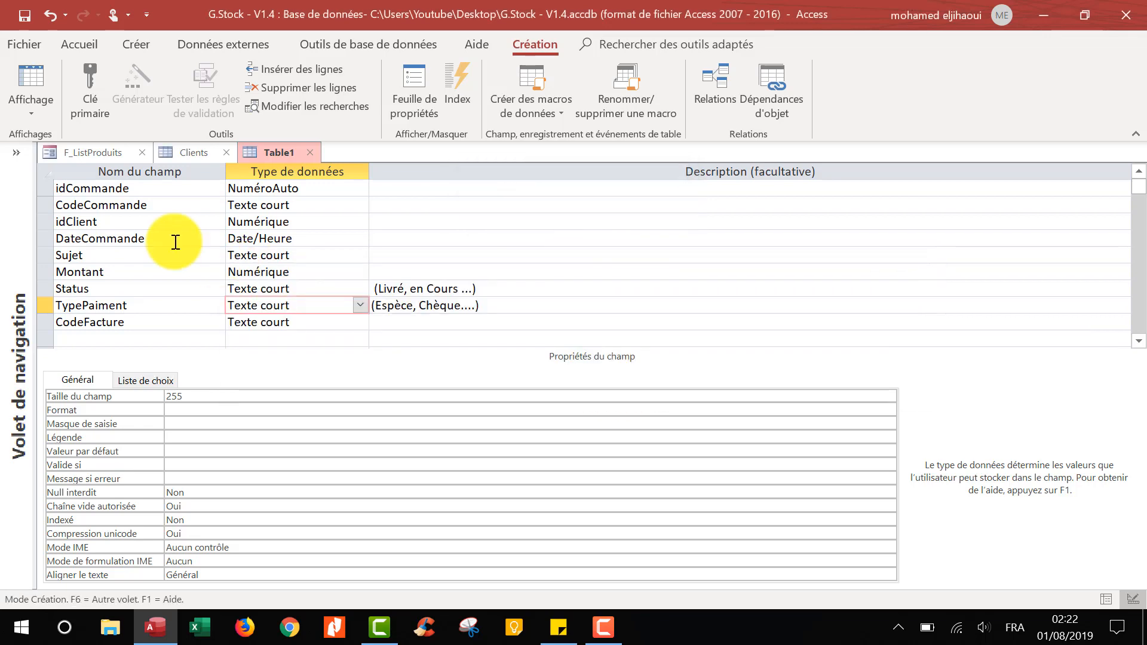
# Step: Make idCommande the primary key and set the TypePaiment field's size to 20
pyautogui.click(46, 189)
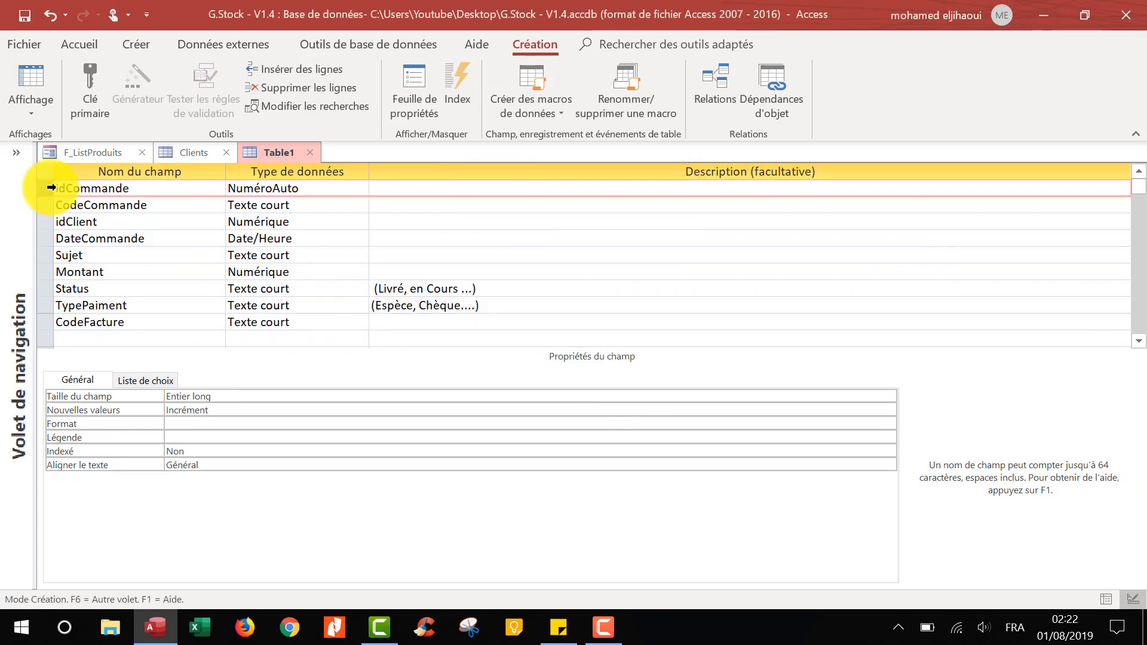
pyautogui.click(91, 92)
pyautogui.click(45, 305)
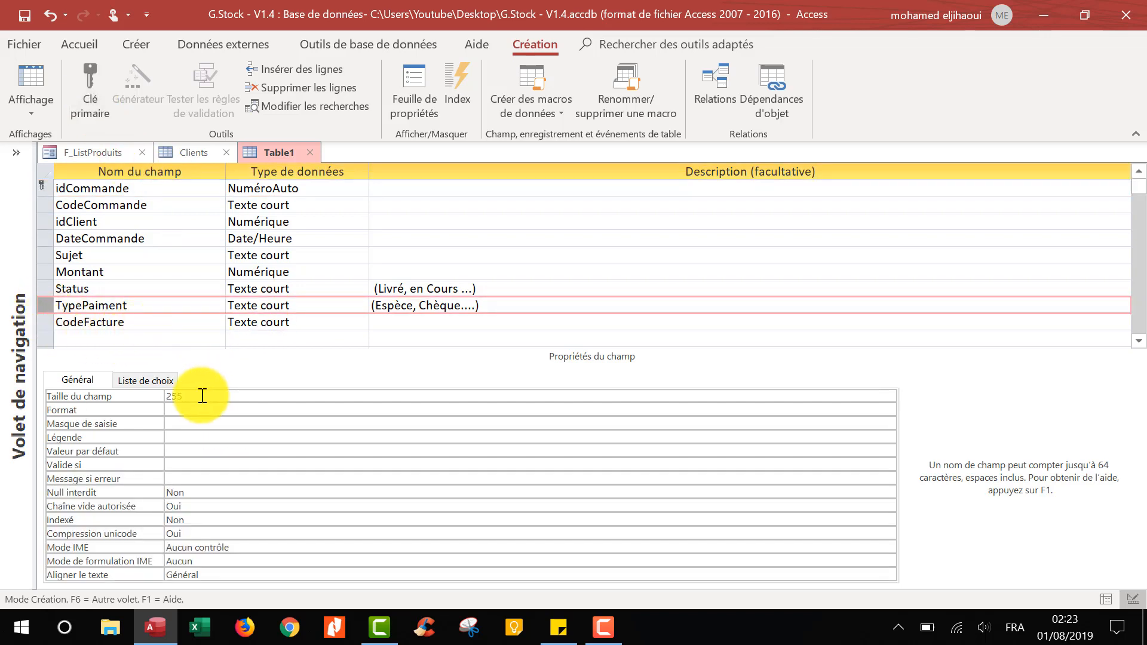
pyautogui.moveTo(203, 397); pyautogui.dragTo(164, 395)
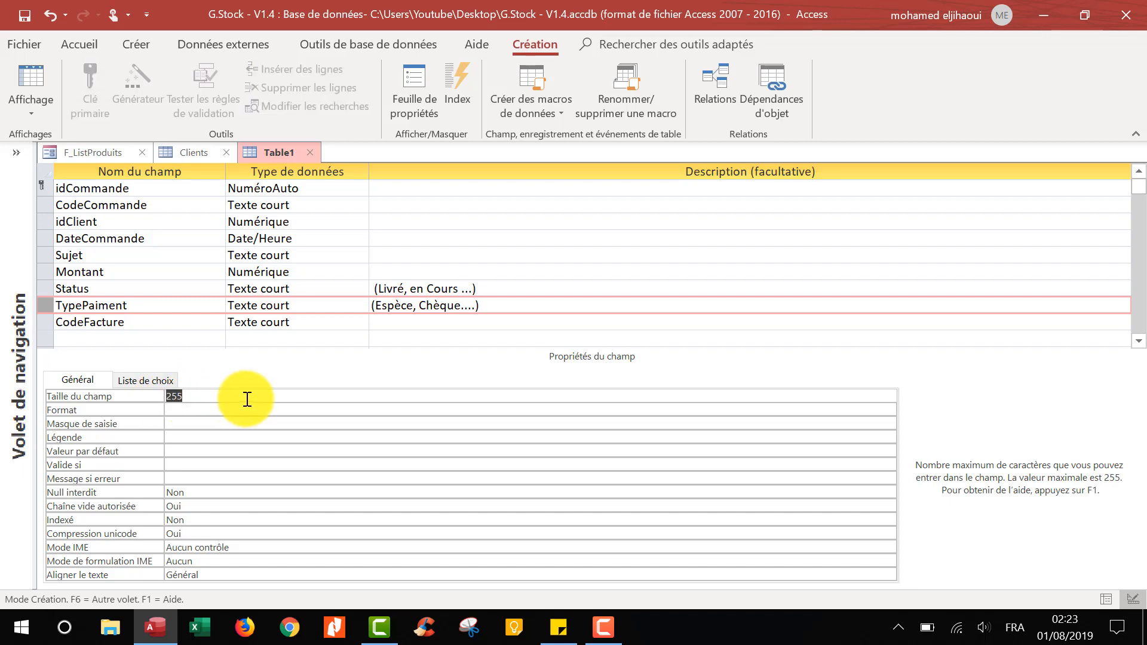
pyautogui.write('20')
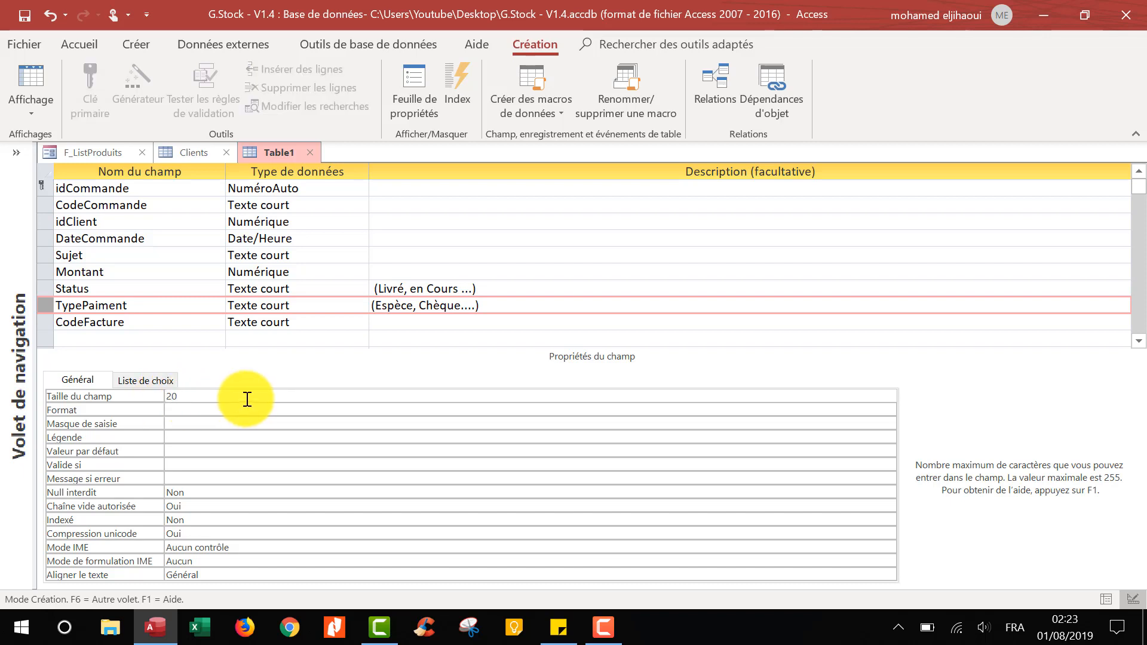
# Step: Set the CodeFacture field's size to 20
pyautogui.click(133, 322)
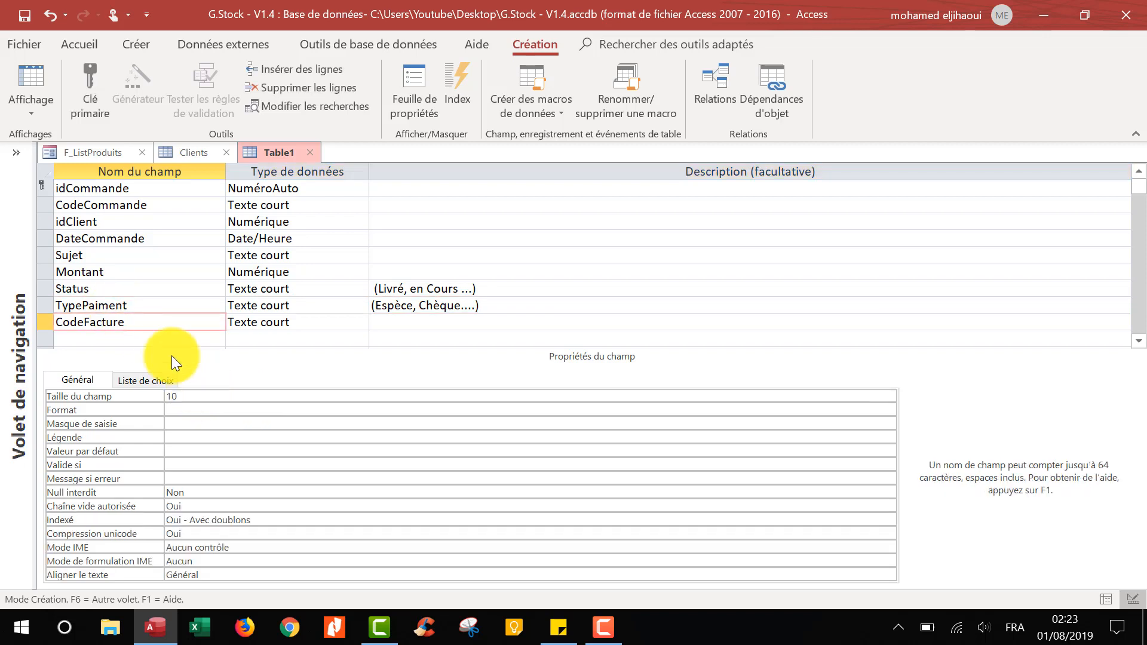
pyautogui.click(138, 305)
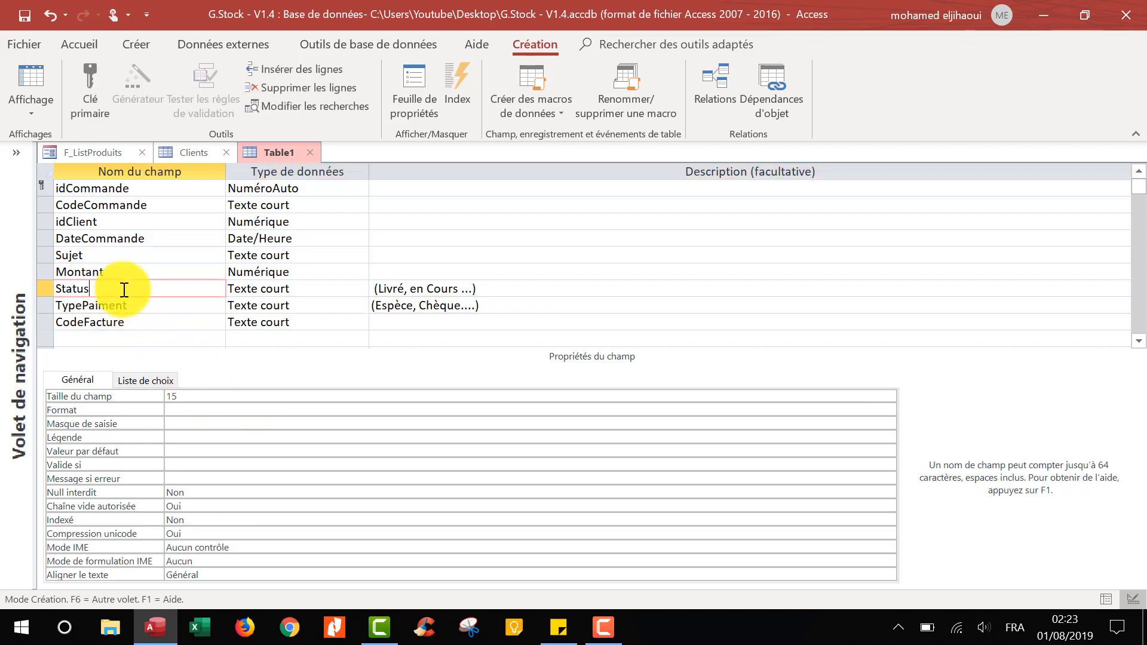
pyautogui.click(147, 323)
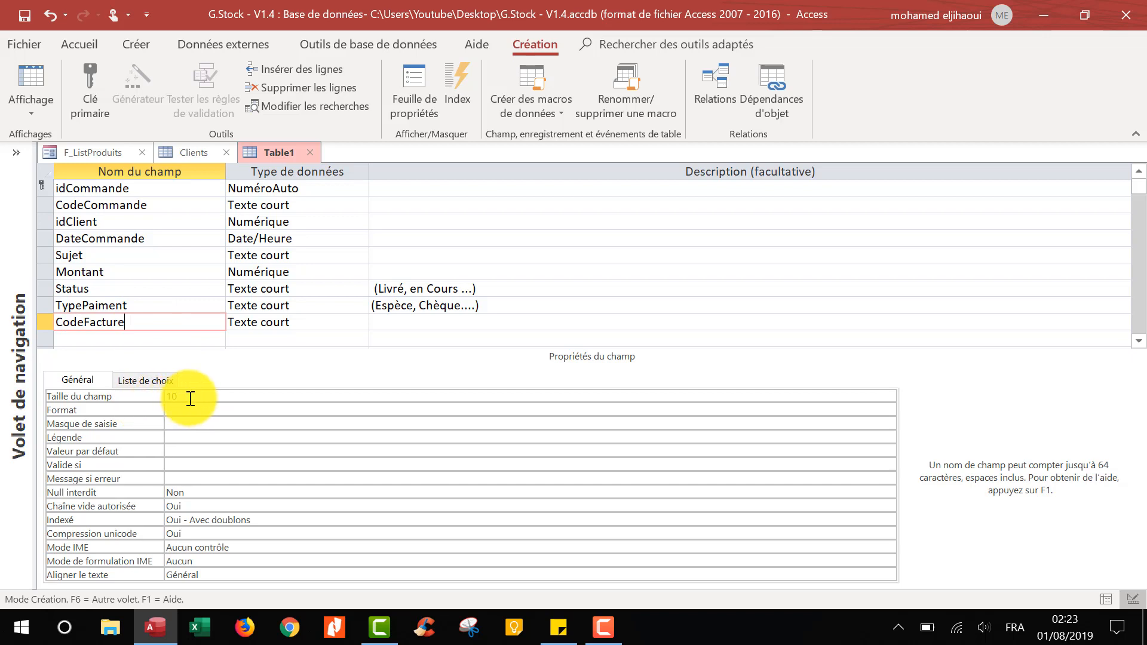
pyautogui.click(159, 396)
pyautogui.write('20')
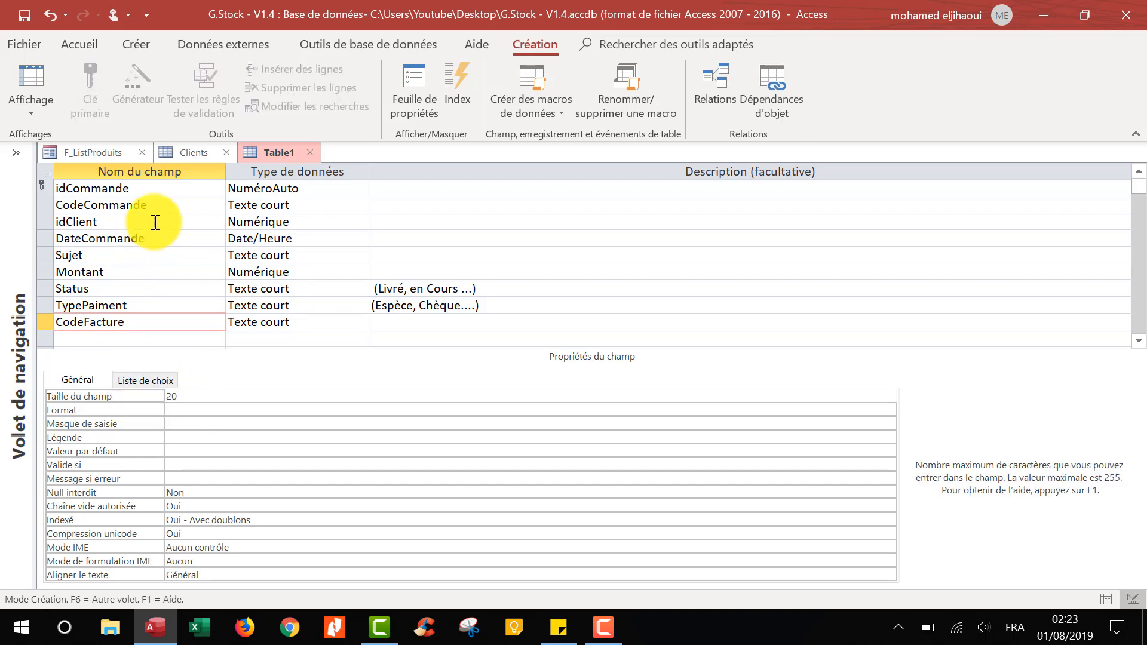
# Step: Set the CodeCommande field's size to 20 and save the table as Commandes
pyautogui.click(153, 206)
pyautogui.click(142, 392)
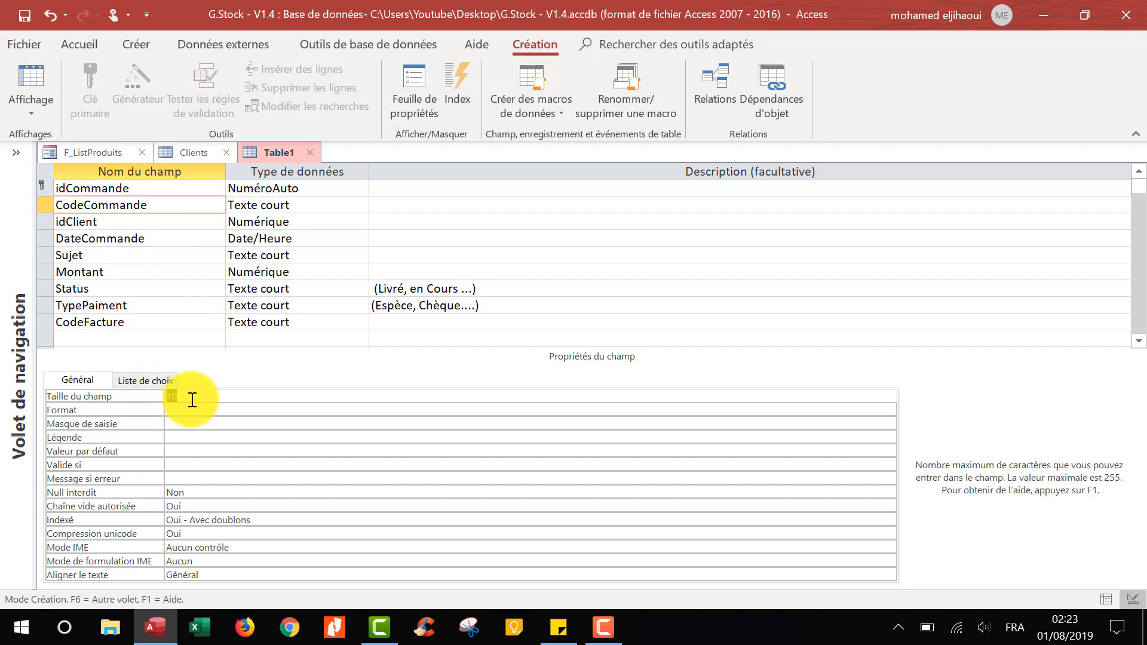
pyautogui.write('20')
pyautogui.click(186, 328)
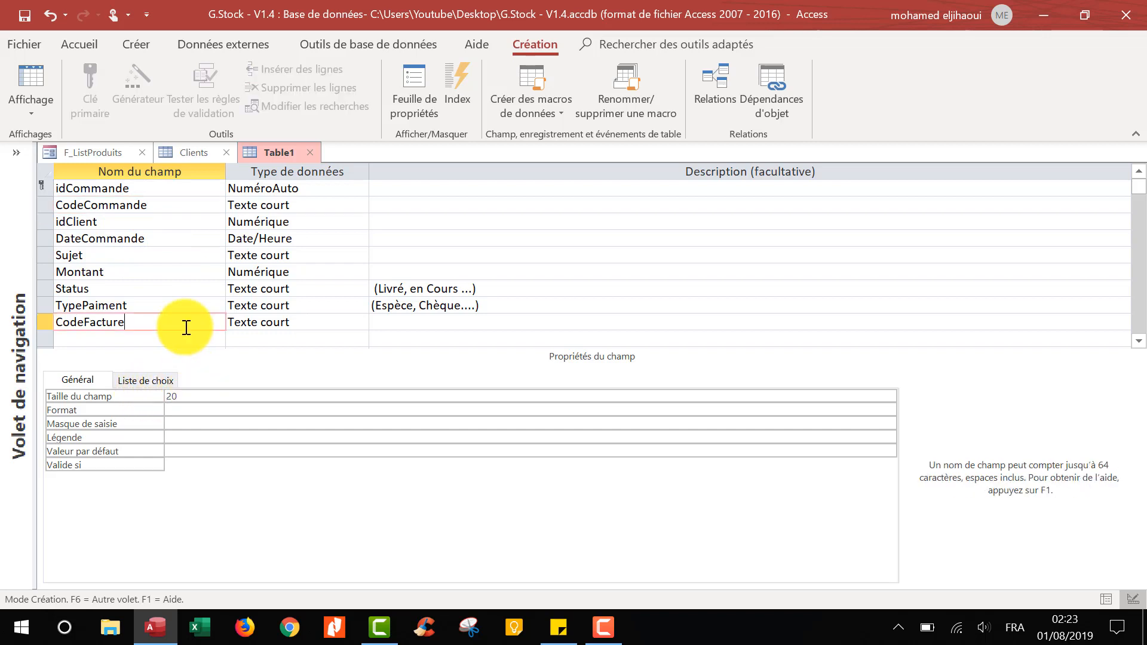
pyautogui.click(25, 15)
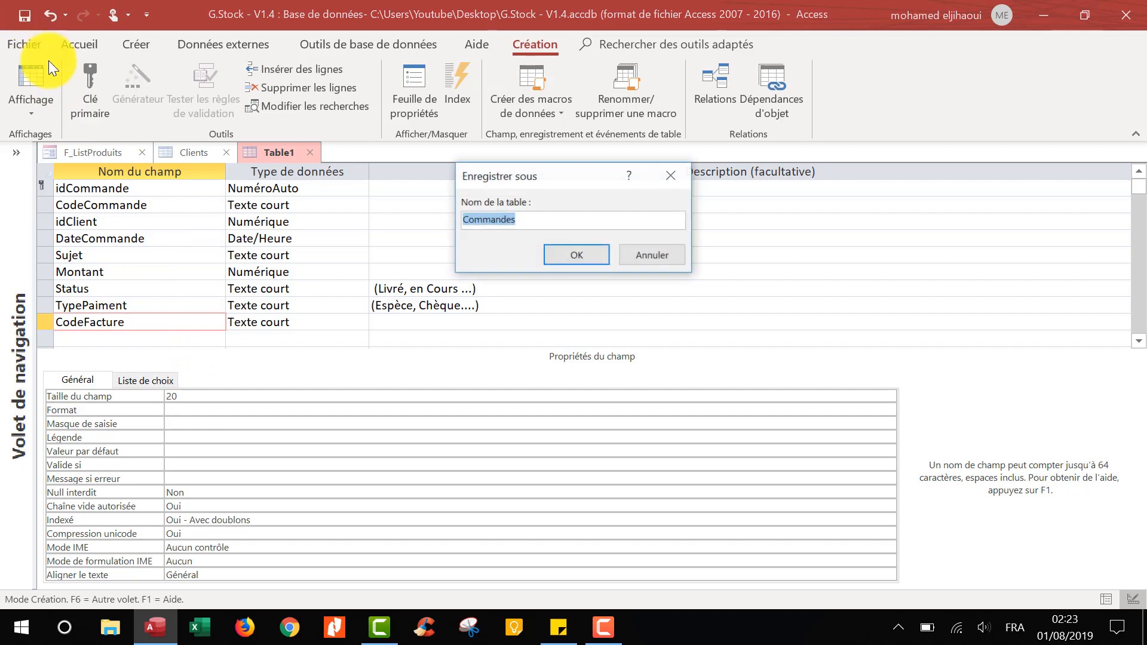
pyautogui.click(570, 256)
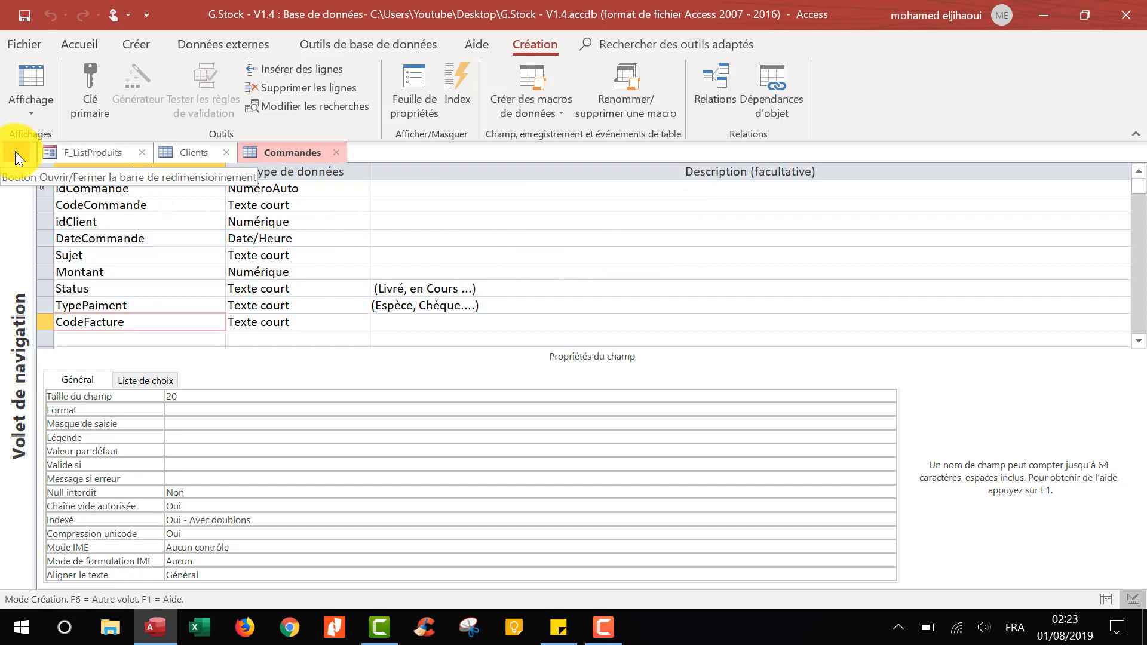
# Step: Create another table in design view with a first field idCommande of type Numérique
pyautogui.click(134, 45)
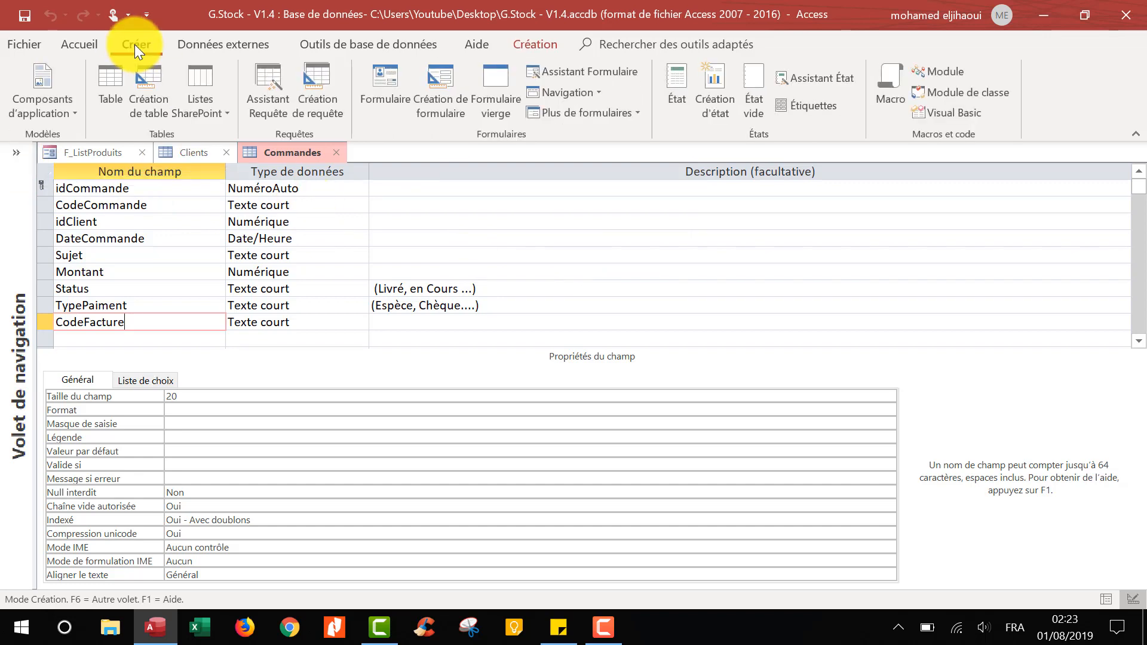
pyautogui.click(150, 78)
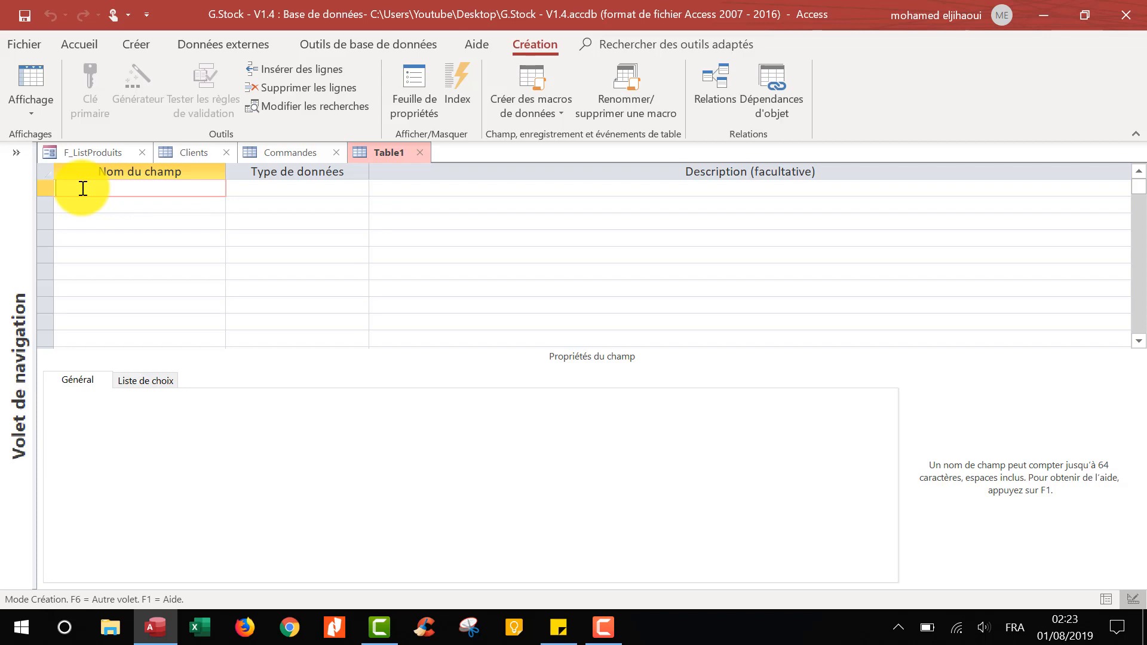
pyautogui.write('idComma')
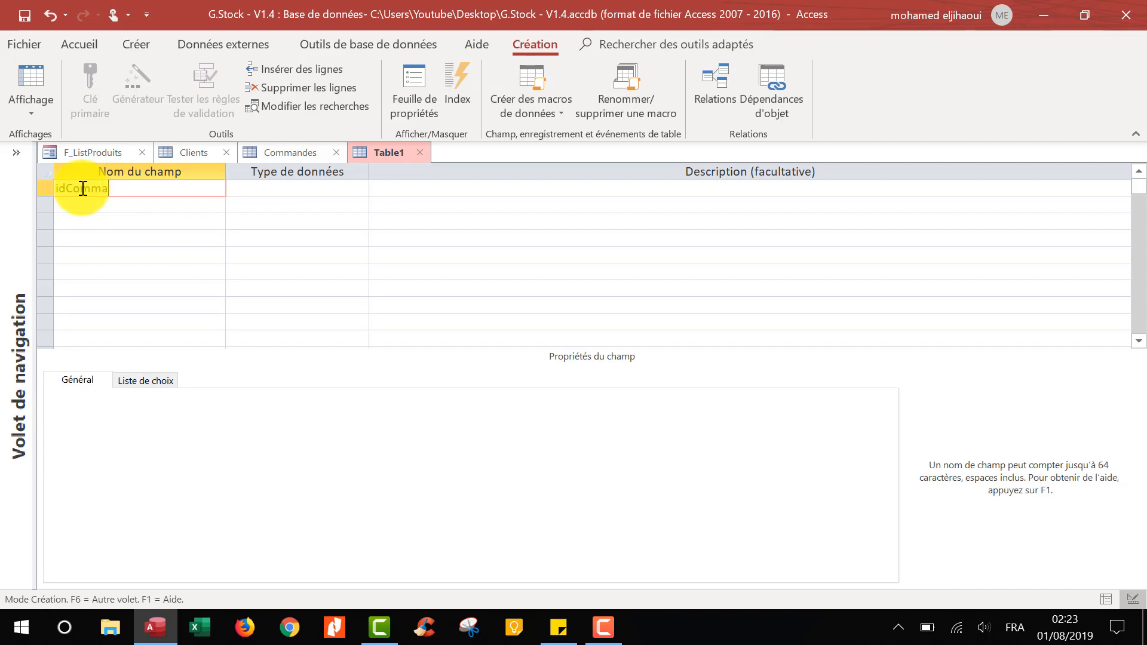
pyautogui.write('nde')
pyautogui.click(288, 190)
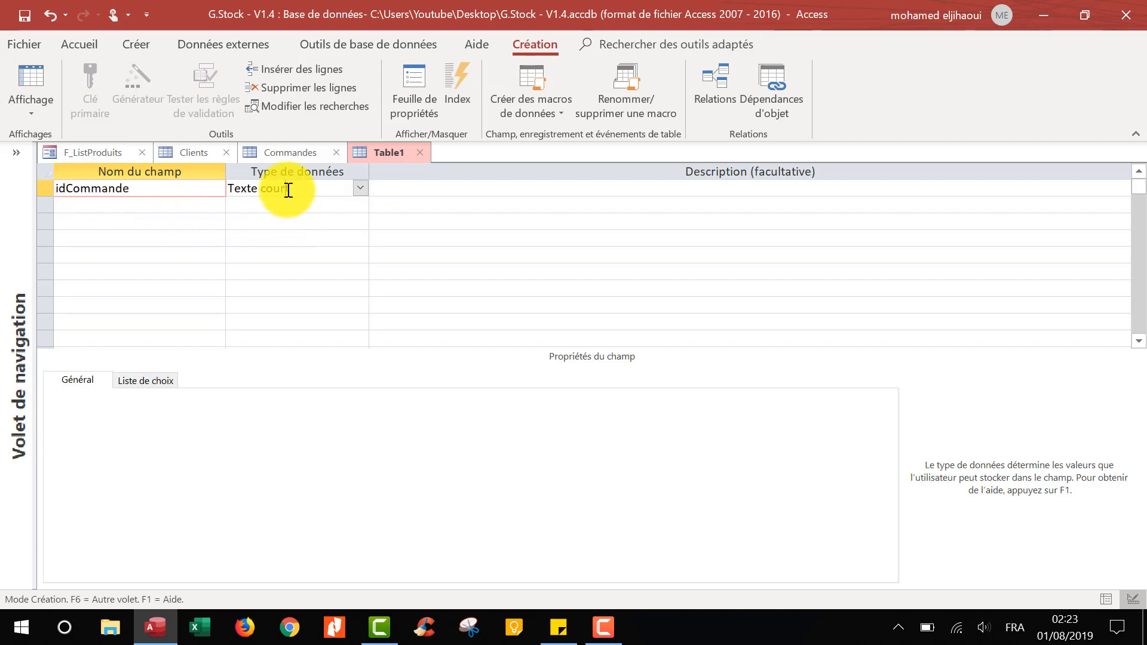
pyautogui.click(357, 191)
pyautogui.click(333, 237)
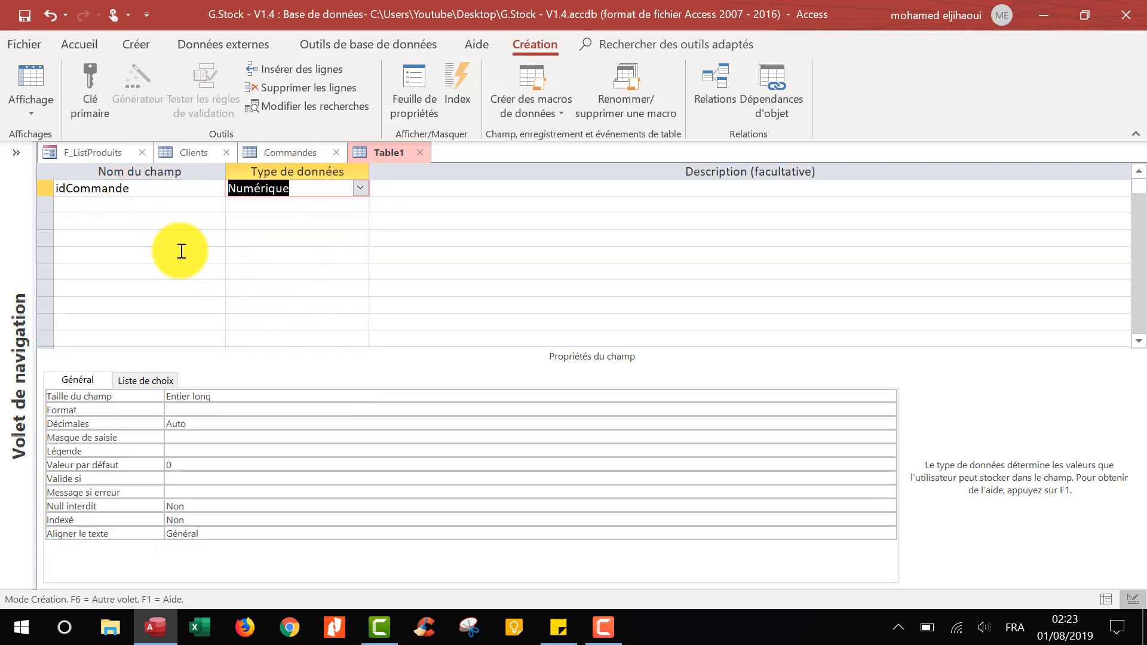
# Step: Add a field IdProduit of type Numérique below idCommande
pyautogui.click(99, 206)
pyautogui.write('I')
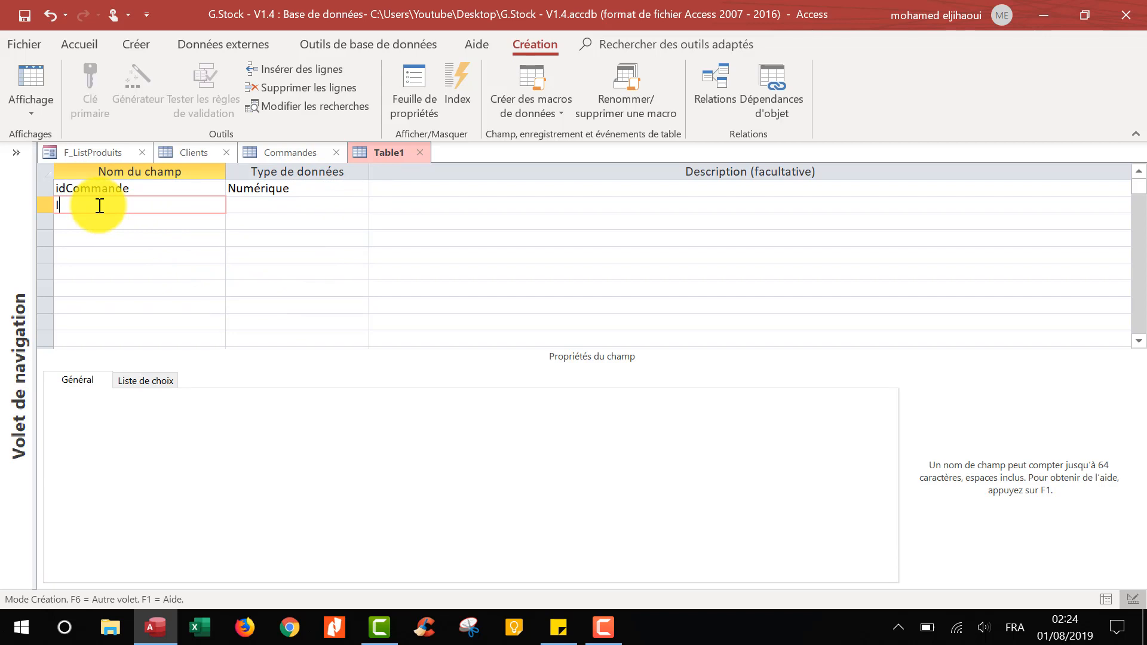
pyautogui.write('dProduit')
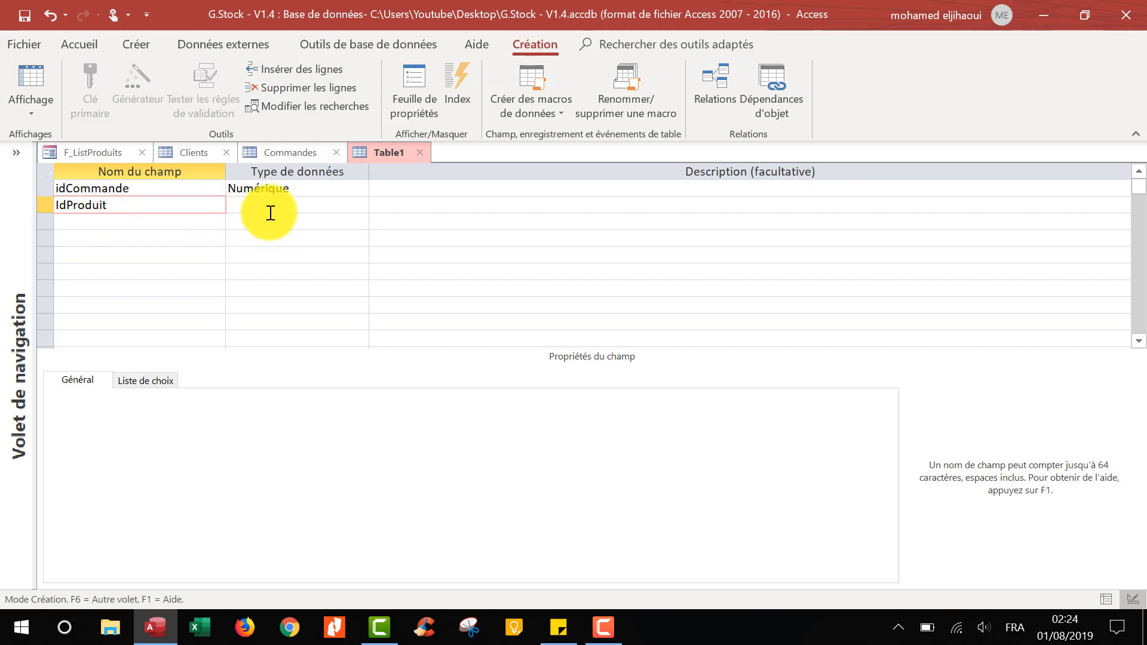
pyautogui.click(296, 206)
pyautogui.click(360, 205)
pyautogui.click(311, 255)
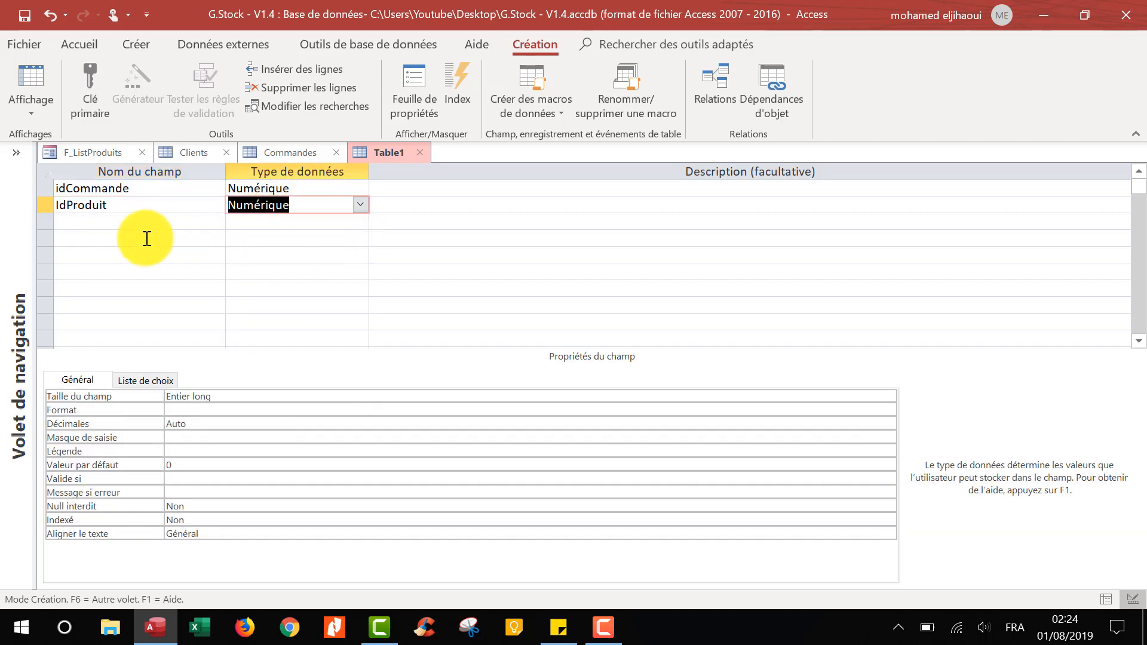
# Step: Add a field QteCommande of type Numérique below IdProduit
pyautogui.click(97, 221)
pyautogui.write('Qte')
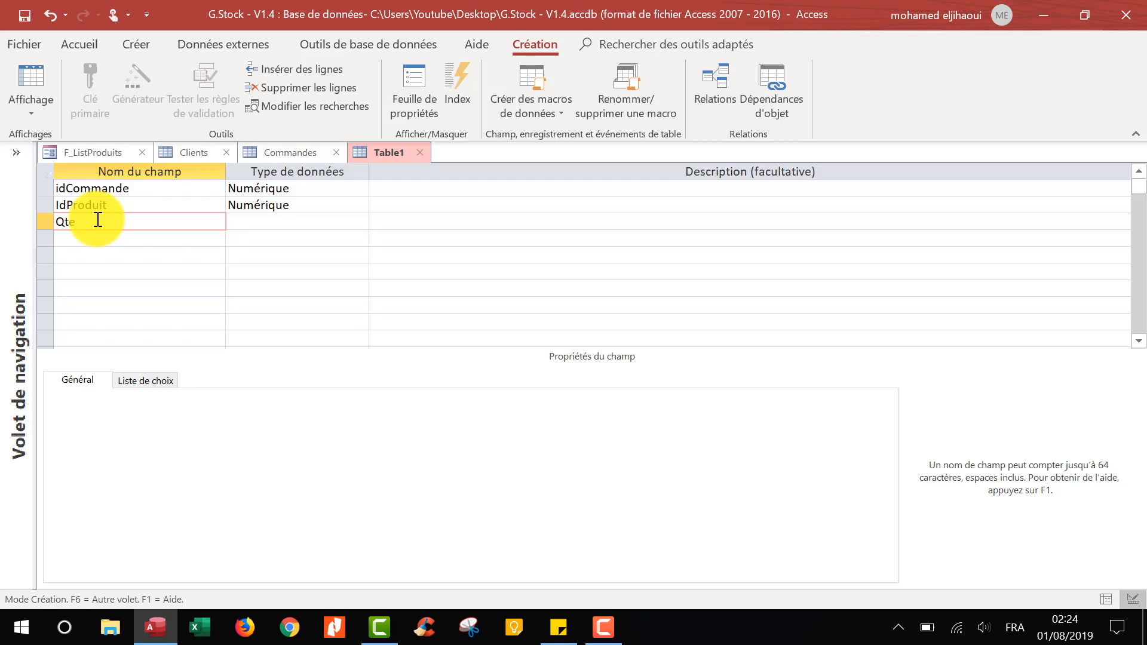
pyautogui.write('Commande')
pyautogui.click(251, 222)
pyautogui.click(360, 222)
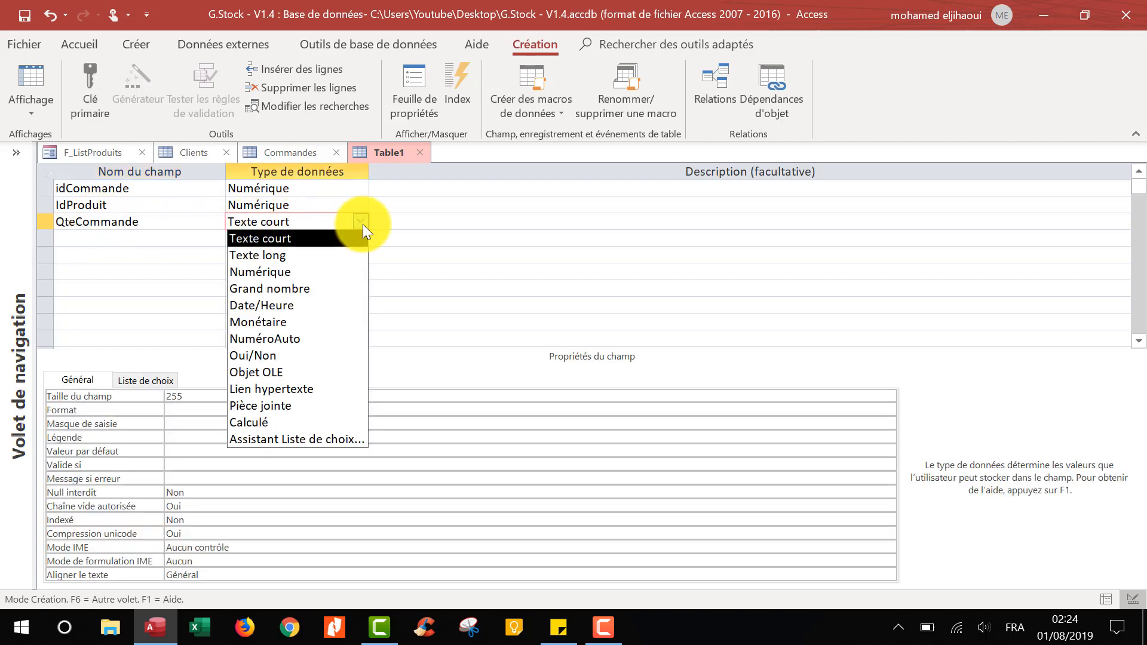
pyautogui.click(312, 273)
# Step: Make idCommande and IdProduit together the table's primary key
pyautogui.click(59, 203)
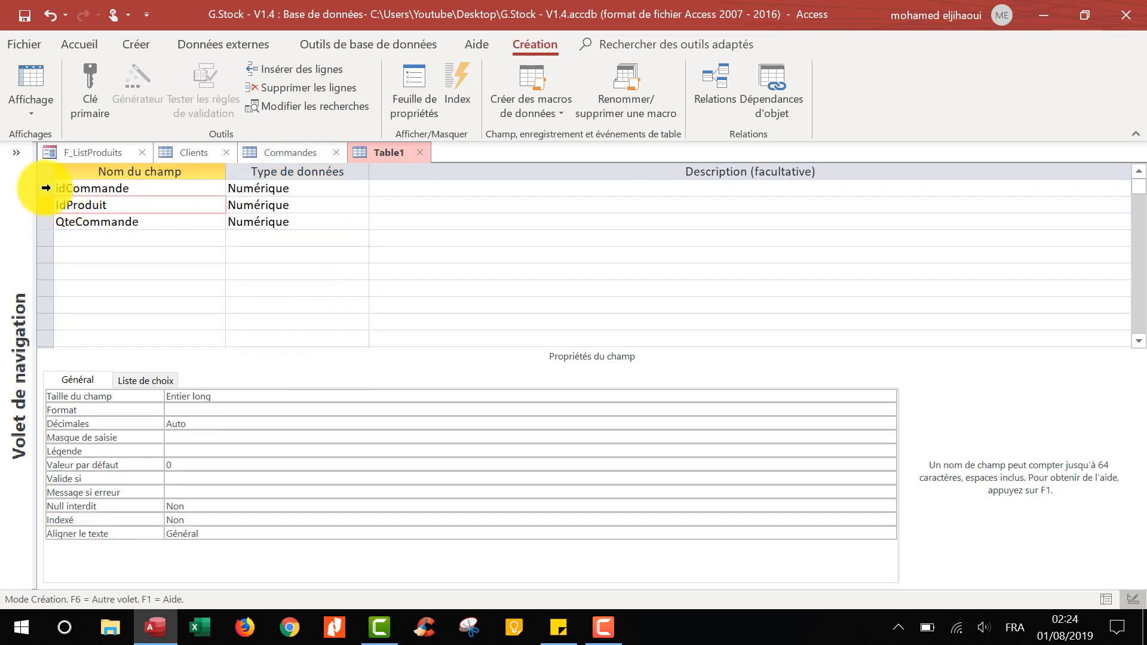
pyautogui.click(46, 205)
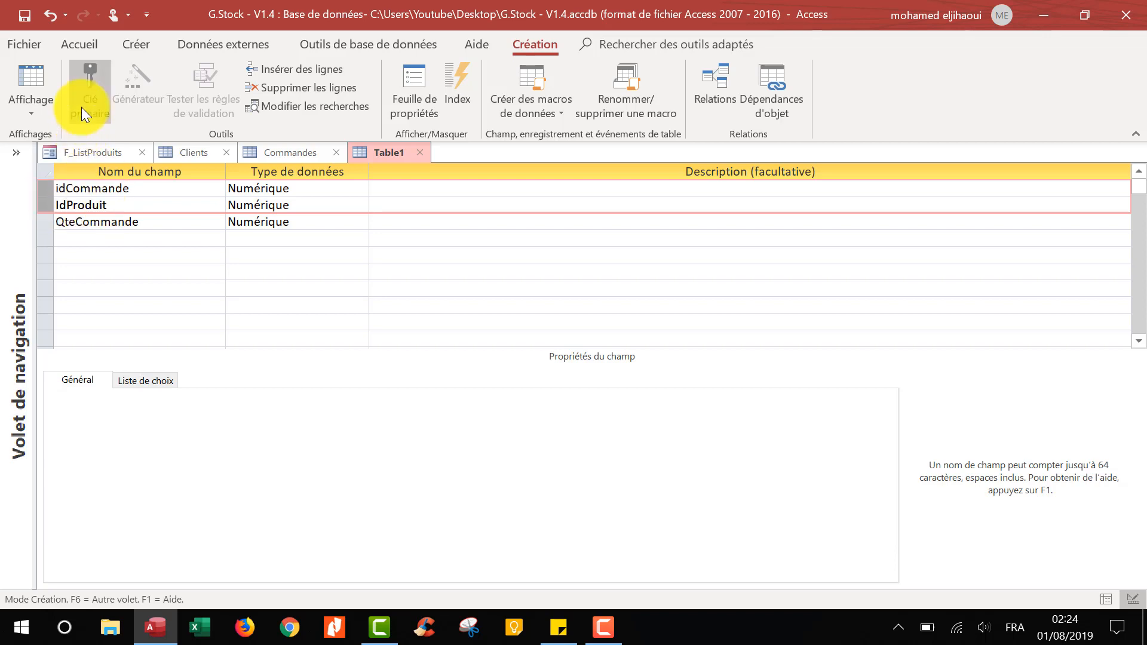
pyautogui.click(89, 95)
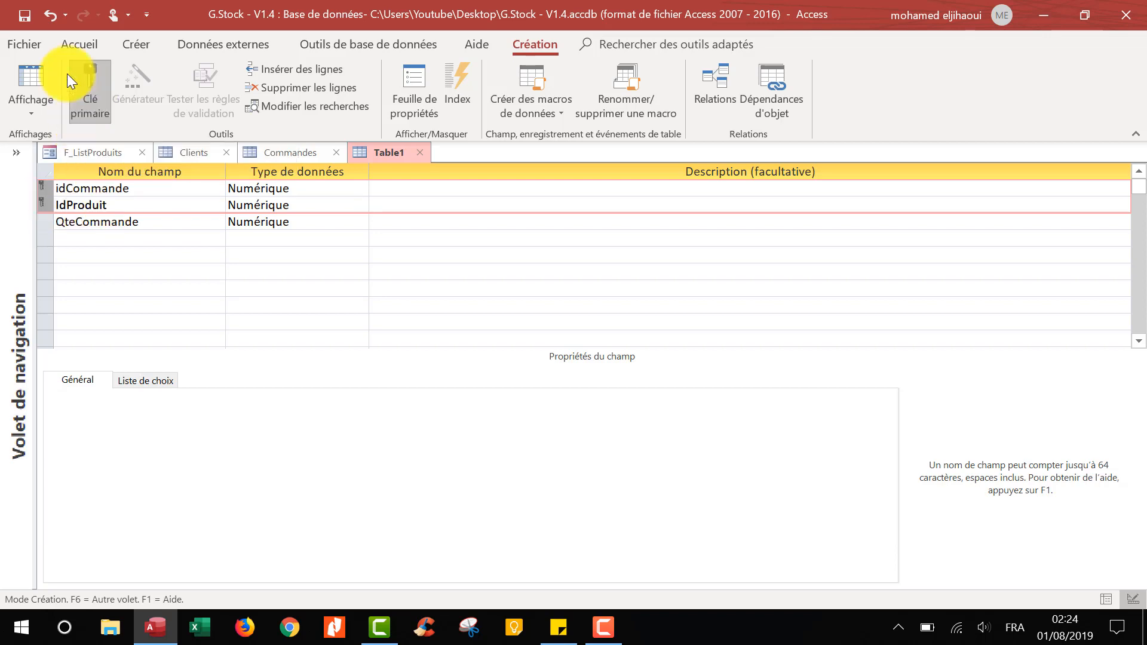
# Step: Save the new table under the name CommandeDetails
pyautogui.click(26, 15)
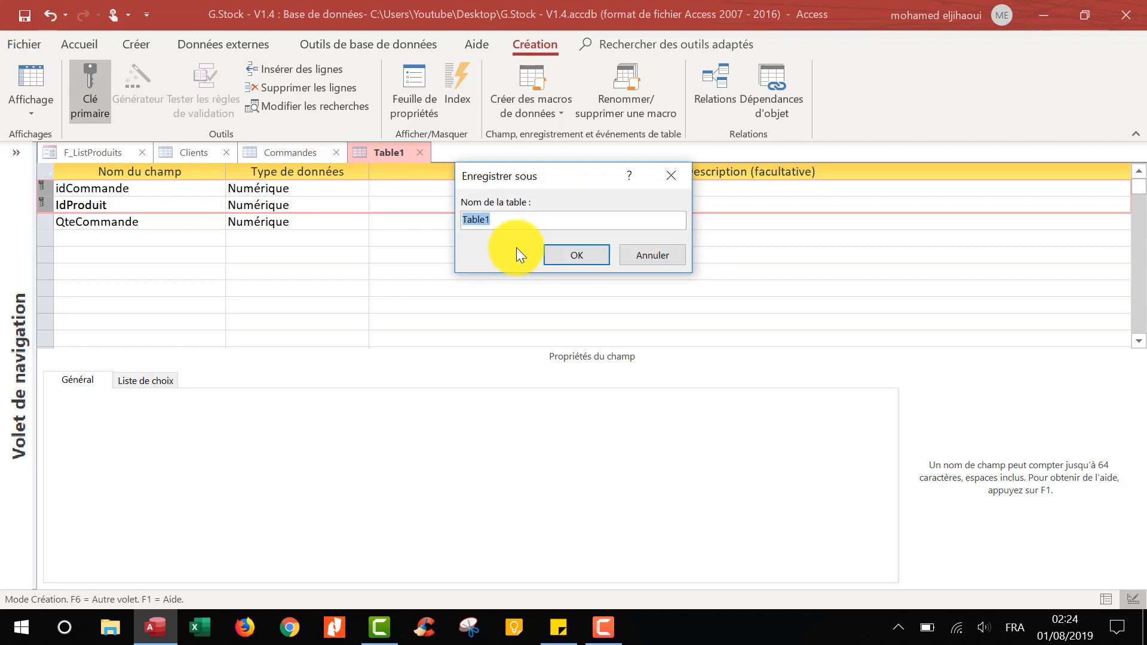
pyautogui.write('CommandesDe')
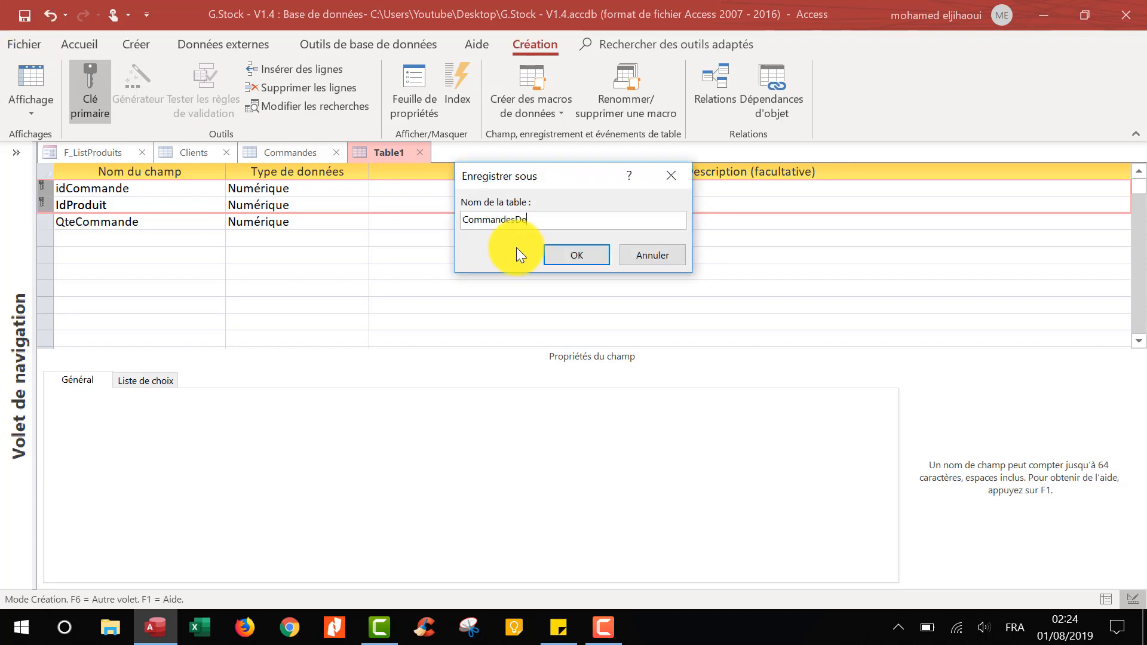
pyautogui.press('BackSpace')
pyautogui.press('BackSpace')
pyautogui.press('BackSpace')
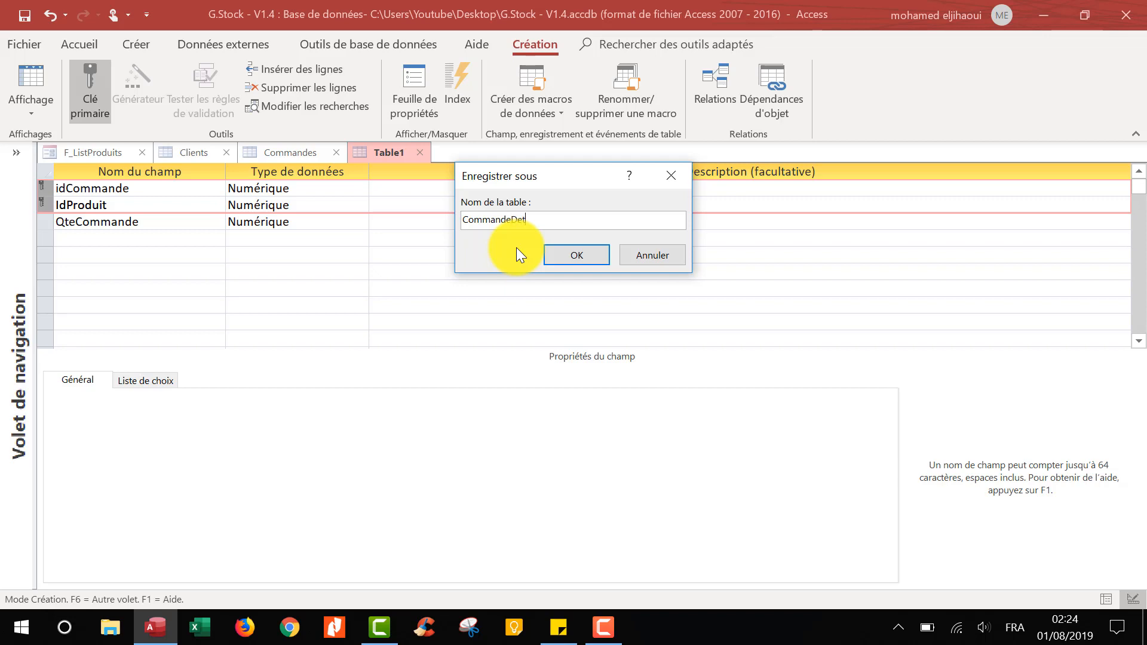
pyautogui.press('Return')
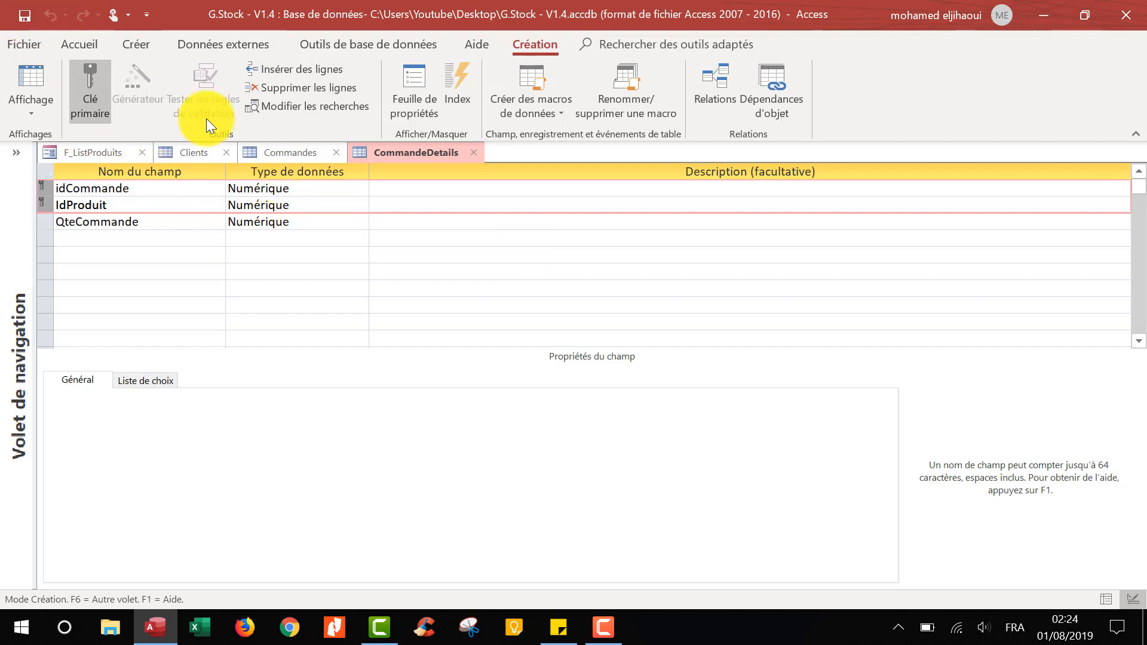
# Step: Create another table in design view with a first field idMouvement of type NuméroAuto
pyautogui.click(136, 46)
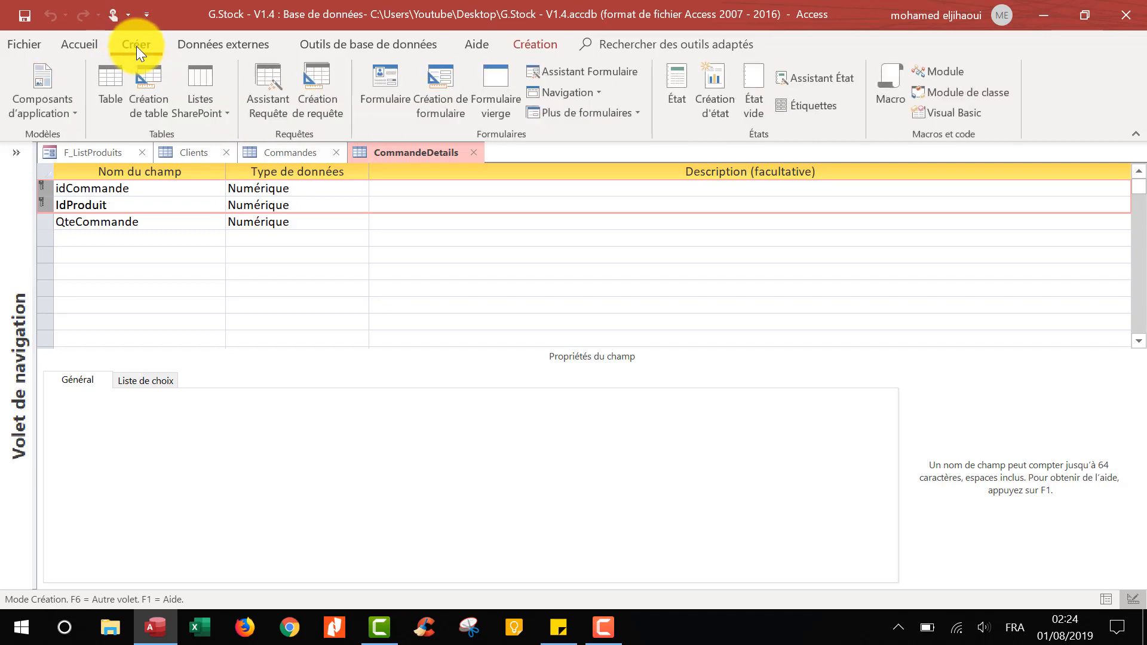
pyautogui.click(147, 80)
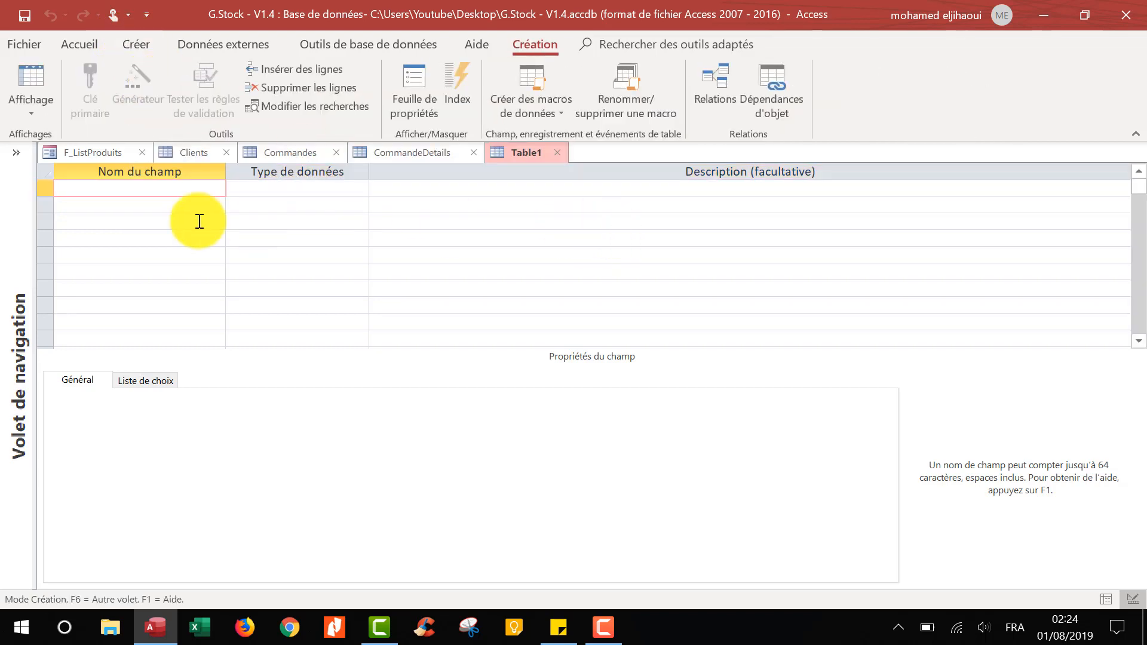
pyautogui.write('i')
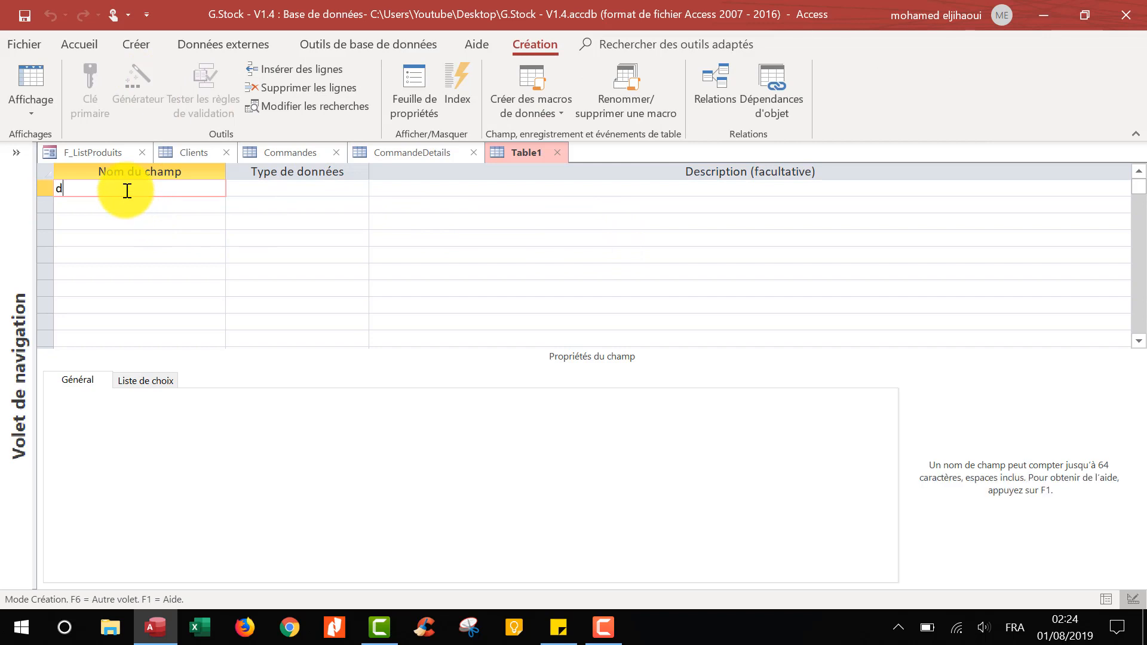
pyautogui.write('dMouvement')
pyautogui.click(249, 186)
pyautogui.click(361, 189)
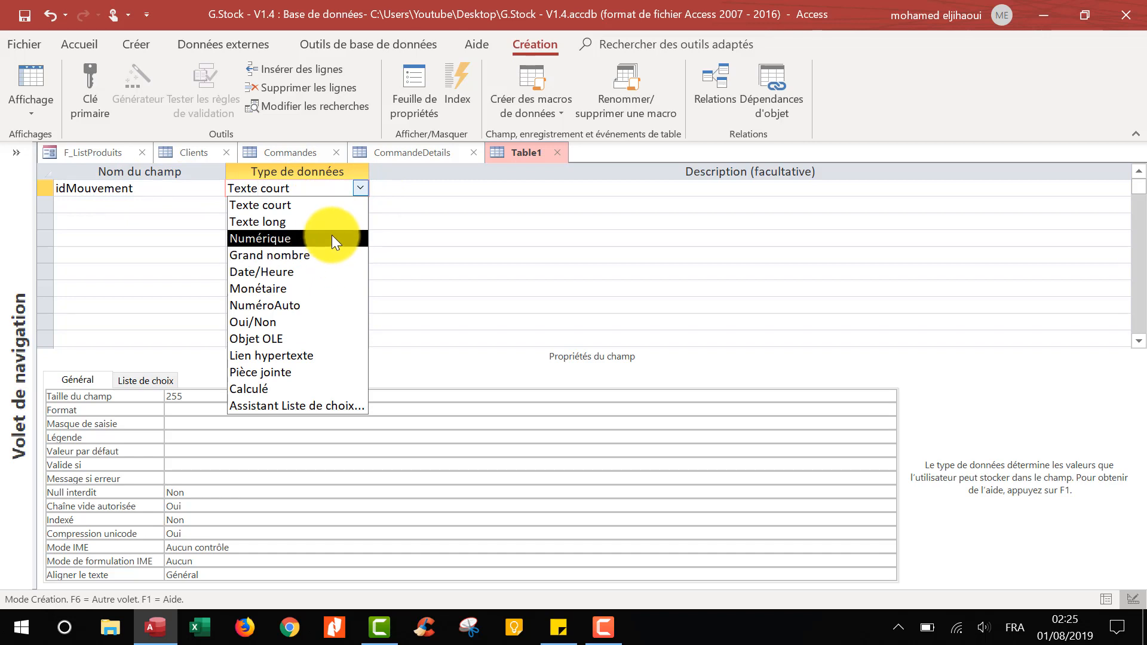
pyautogui.click(310, 305)
# Step: Add a field DateMov of type Date/Heure below idMouvement and set its format to Date, abrégé
pyautogui.click(84, 204)
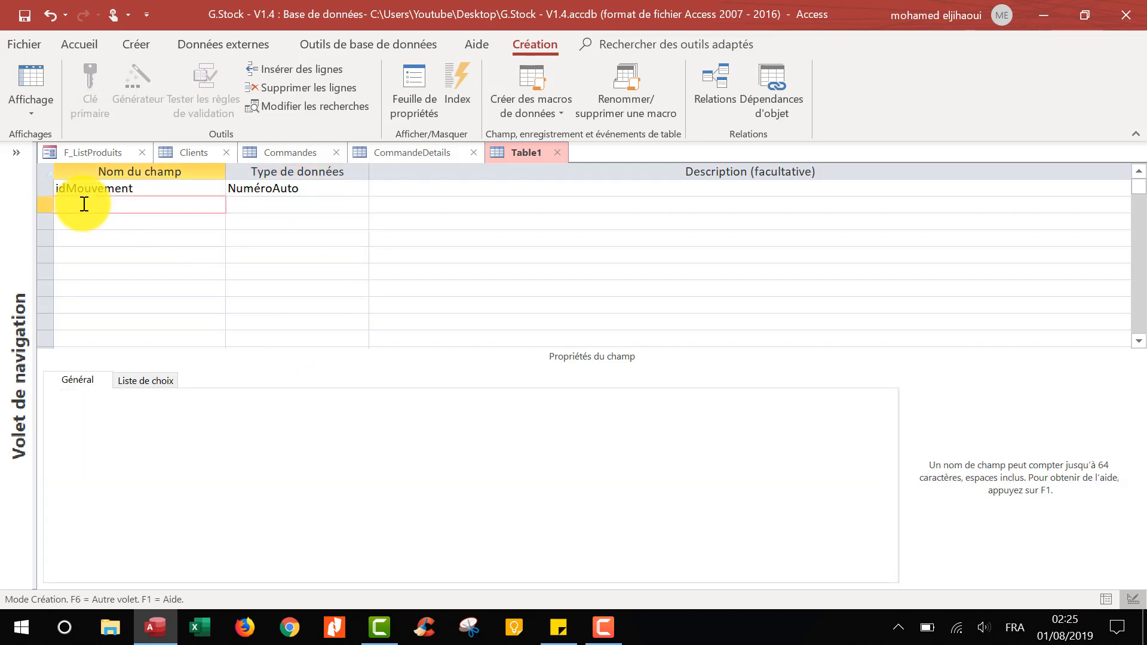
pyautogui.write('Date')
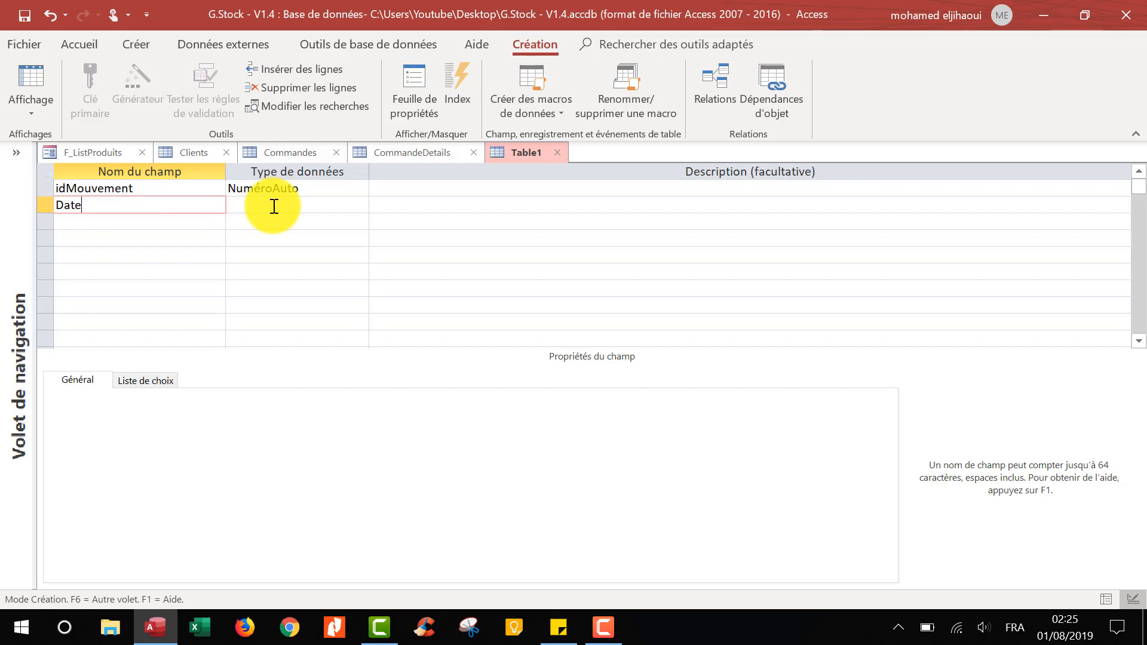
pyautogui.write('Mov')
pyautogui.click(286, 203)
pyautogui.click(361, 207)
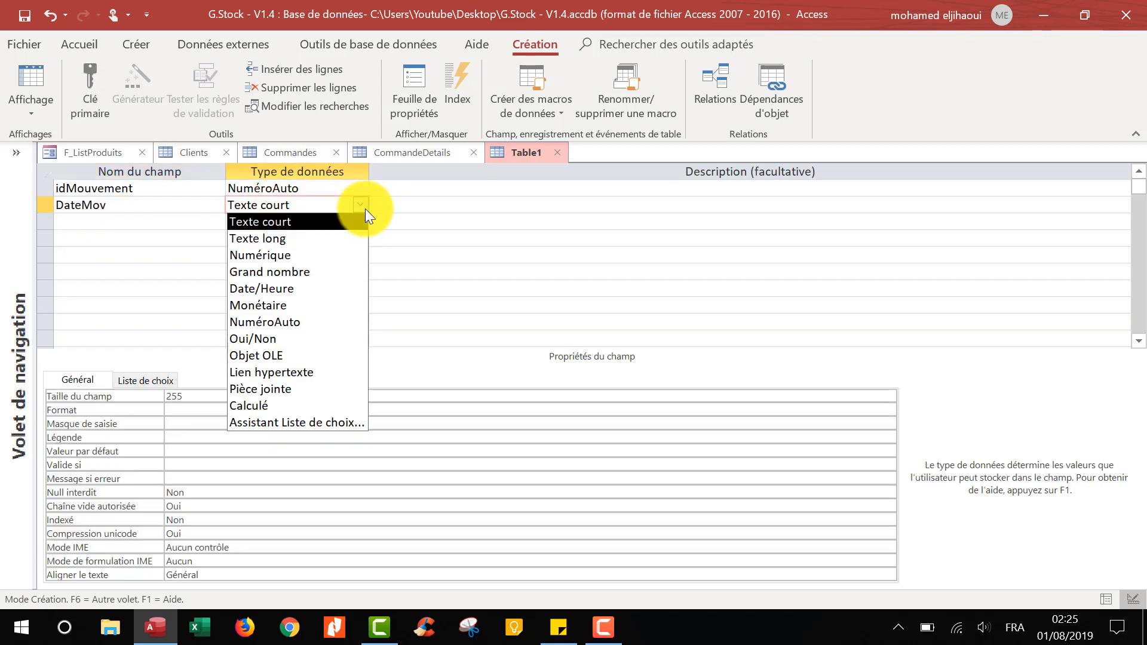
pyautogui.click(314, 289)
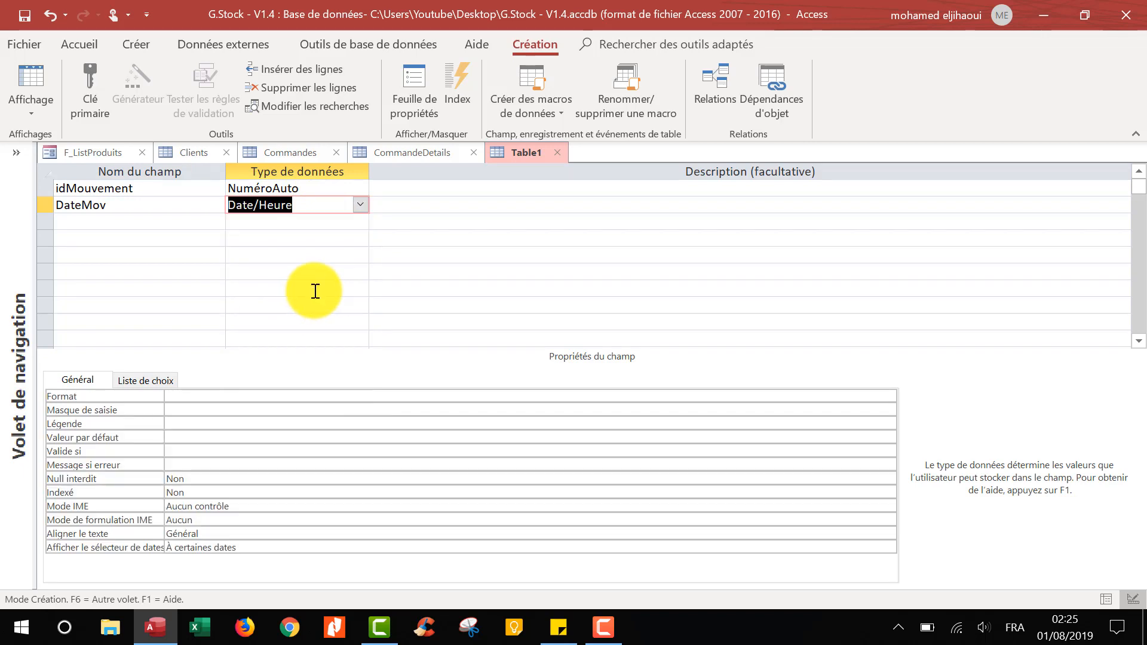
pyautogui.click(201, 395)
pyautogui.click(888, 397)
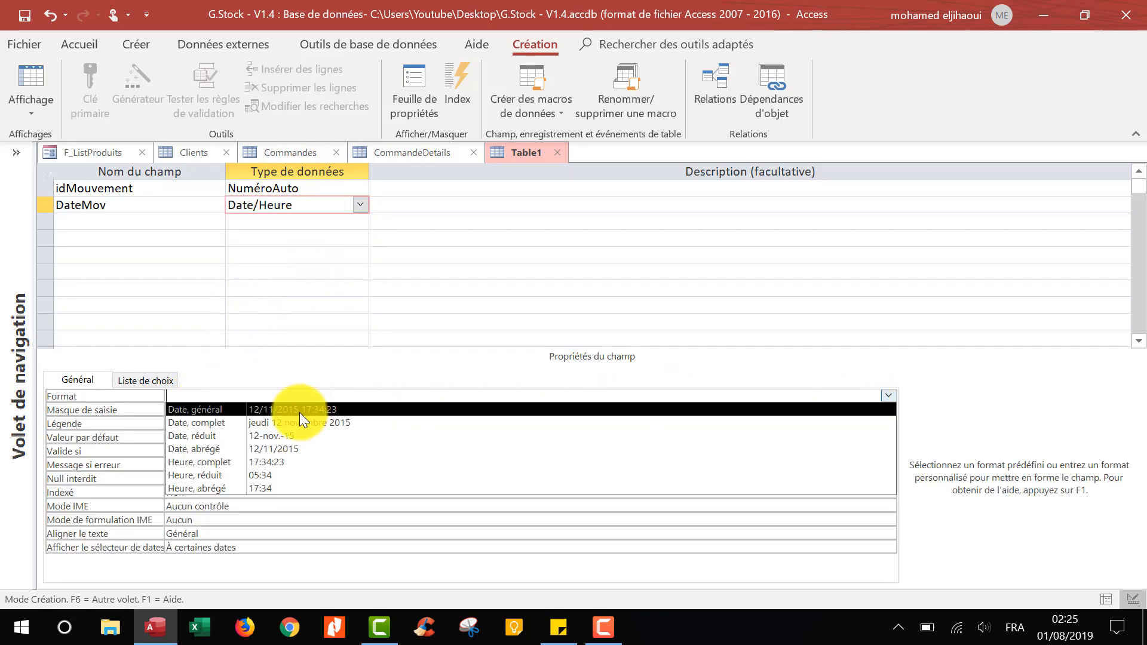
pyautogui.click(303, 448)
# Step: Add a field TypeMov of type Texte court below DateMov and set its field size to 20
pyautogui.click(120, 225)
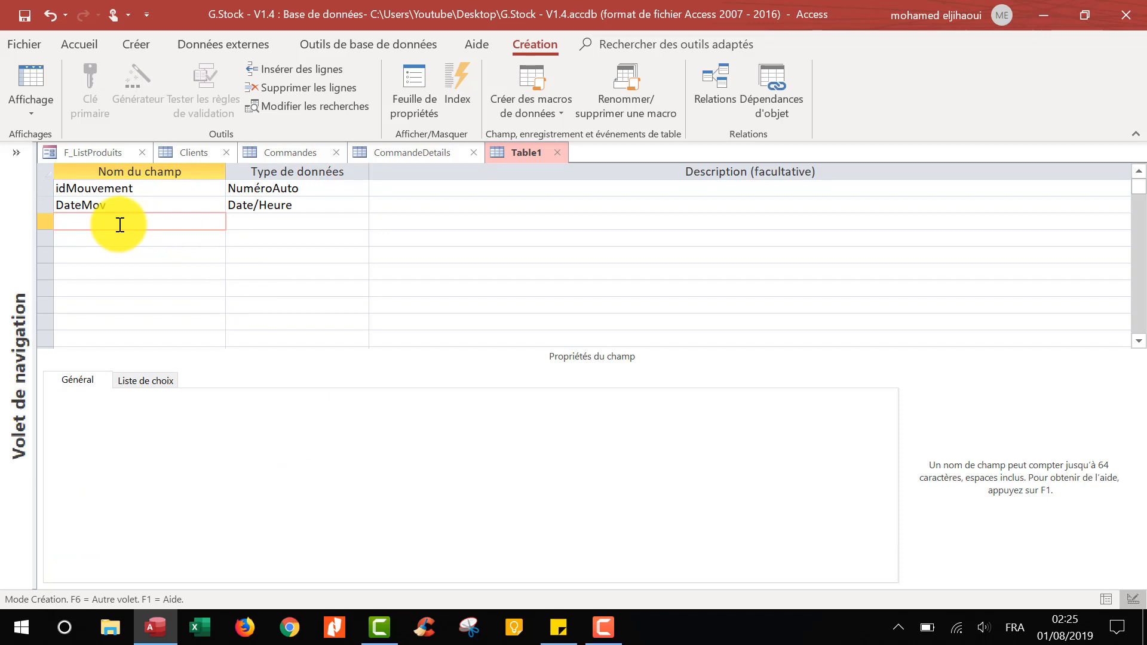
pyautogui.write('TypeMov')
pyautogui.click(302, 221)
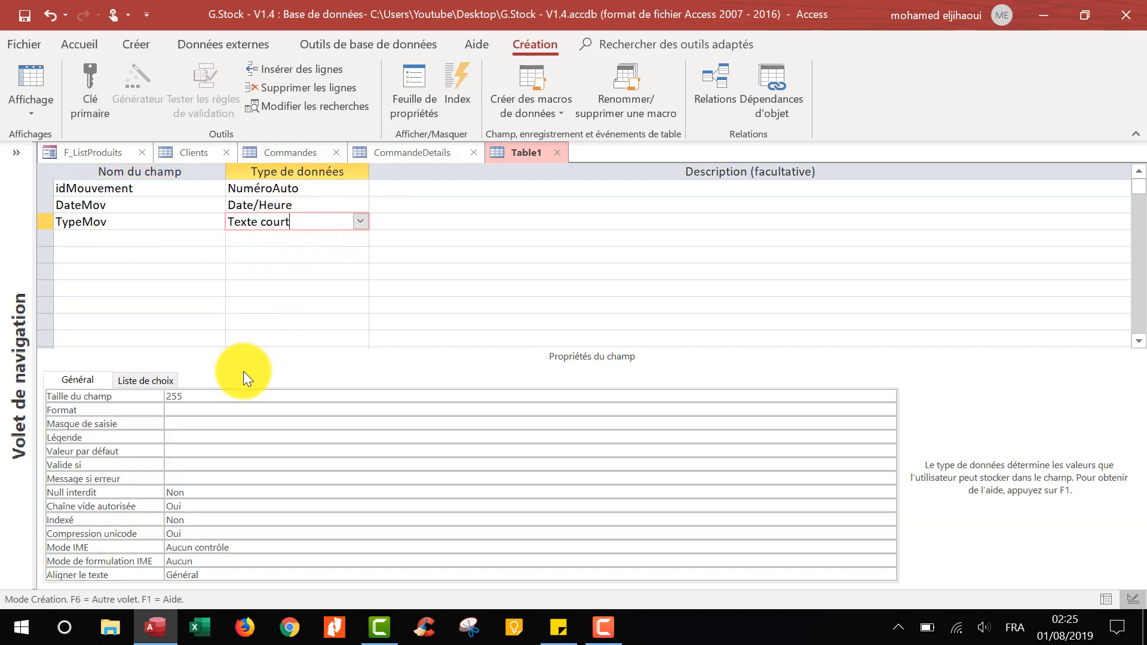
pyautogui.click(153, 396)
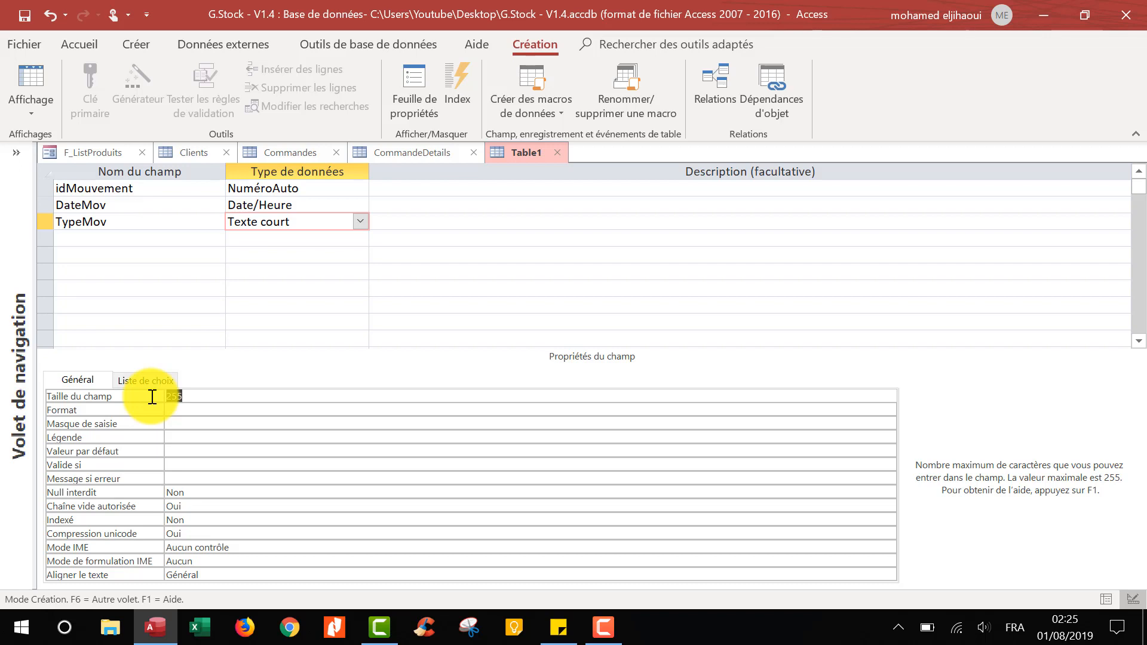
pyautogui.write('20')
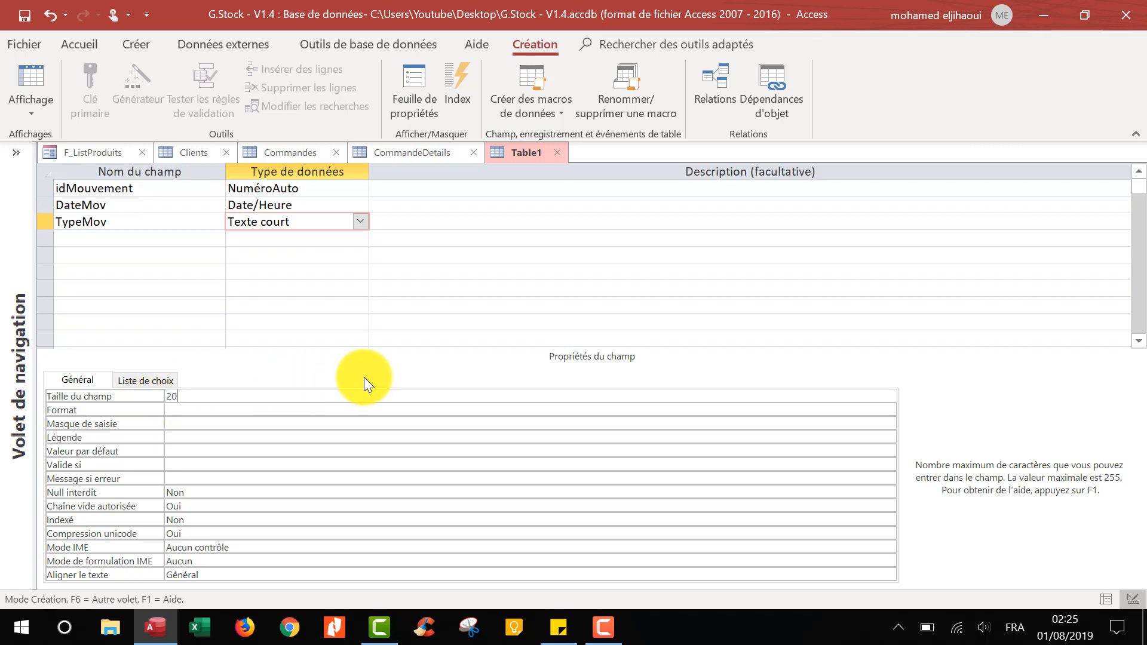
pyautogui.click(394, 221)
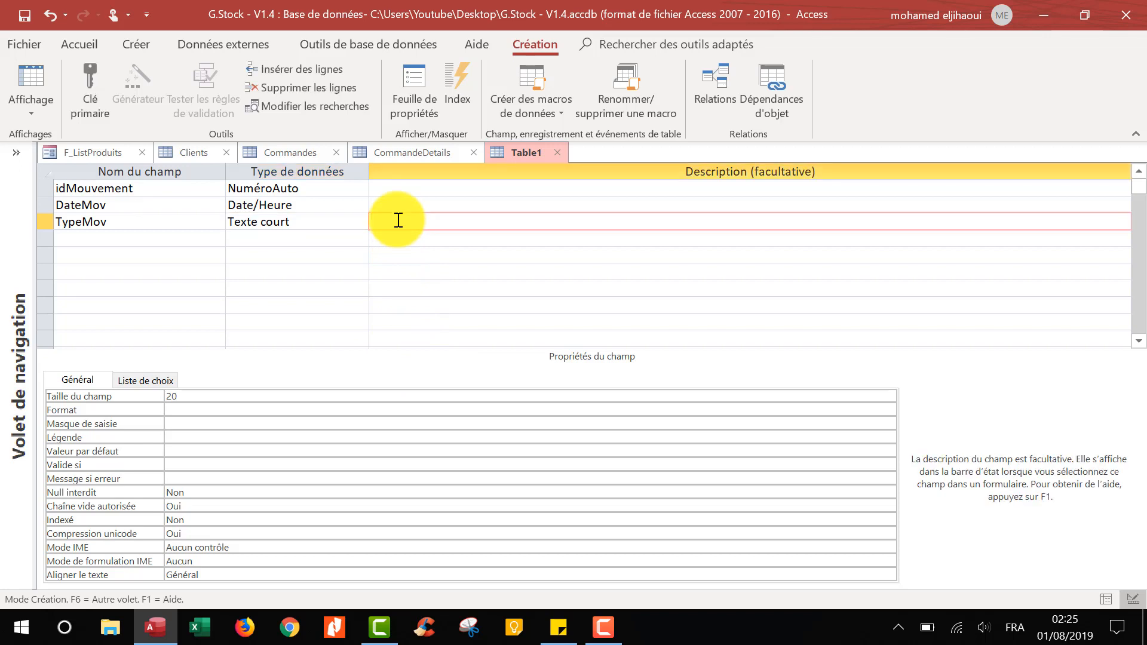
# Step: Enter the description (Entrée, Sortie) for the TypeMov field
pyautogui.write('(Entrée')
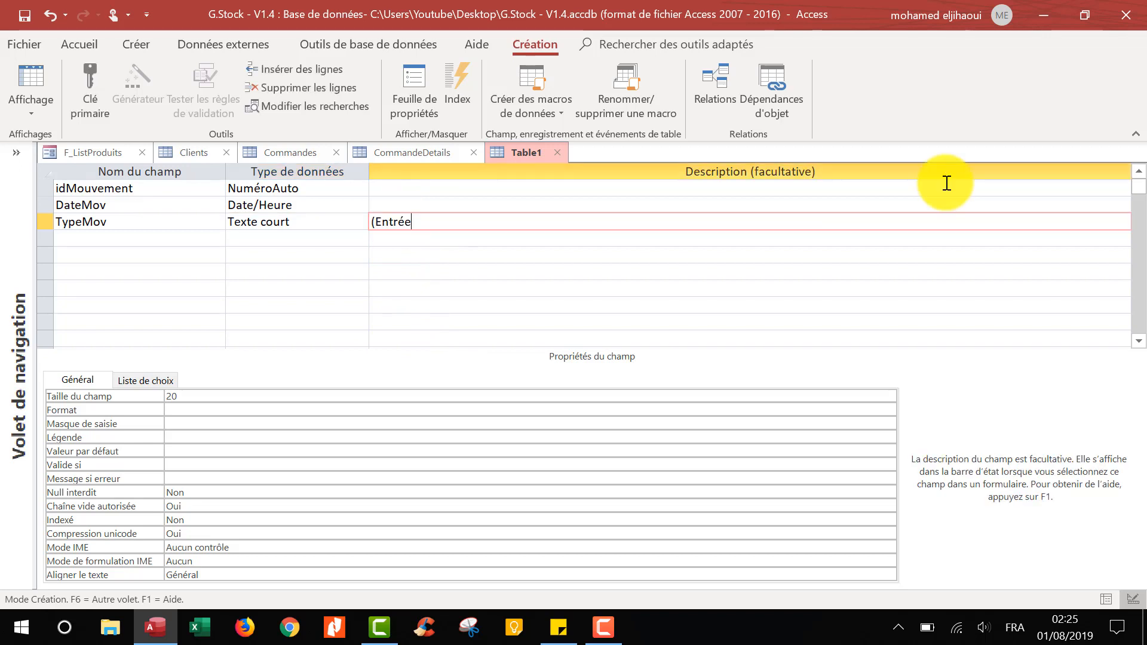
pyautogui.write(', S')
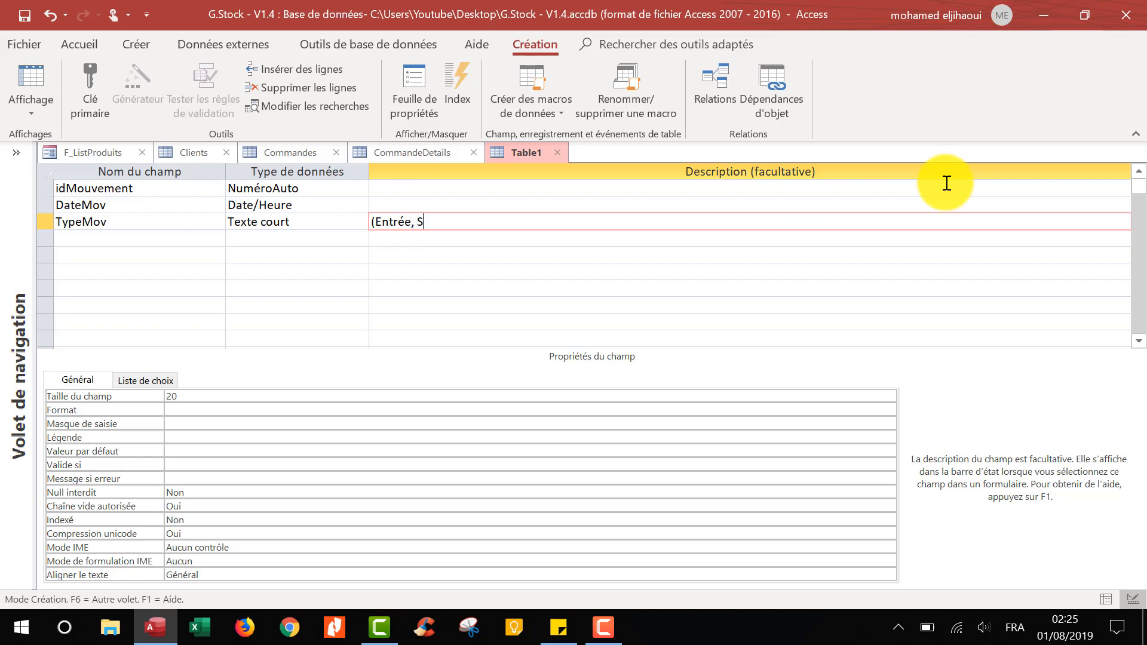
pyautogui.write('ortie)')
# Step: Add a Texte court field CodeCommande below TypeMov, check its counterpart in the Commandes table, and set the field size to 20
pyautogui.click(114, 236)
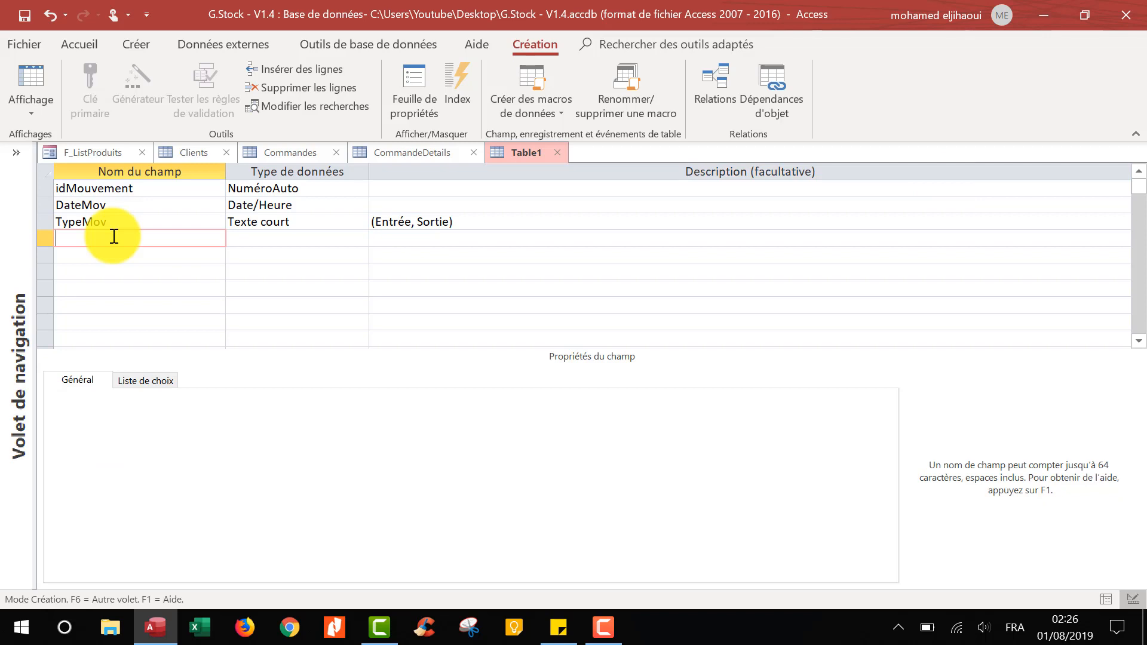
pyautogui.write('CodeCommande')
pyautogui.click(301, 240)
pyautogui.click(360, 238)
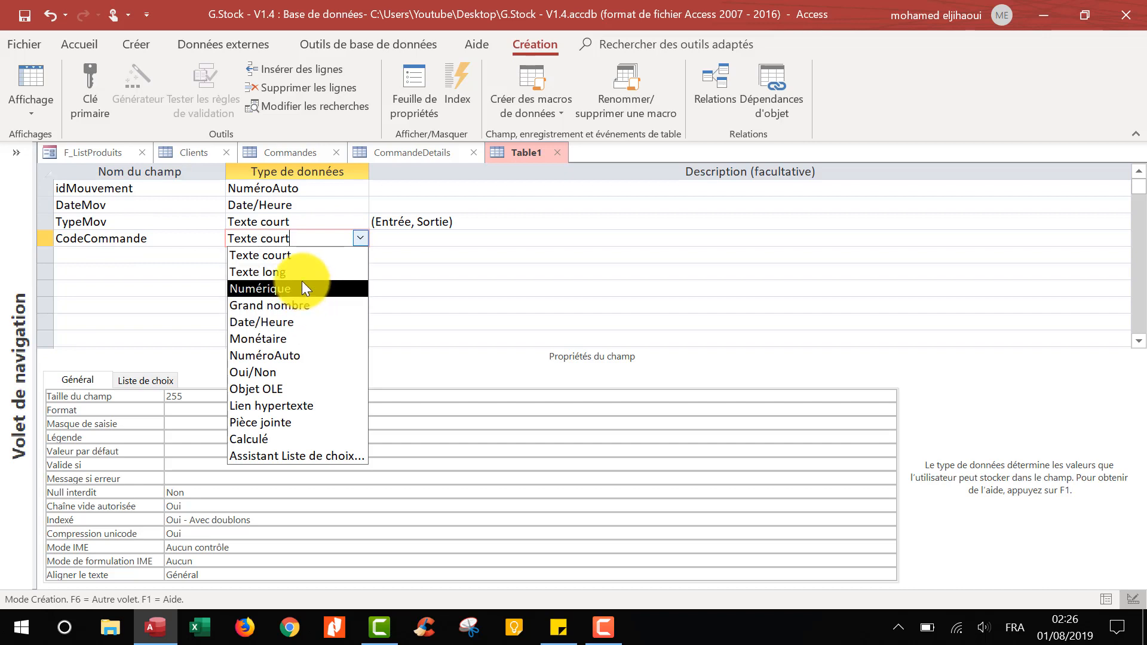
pyautogui.click(297, 259)
pyautogui.click(192, 397)
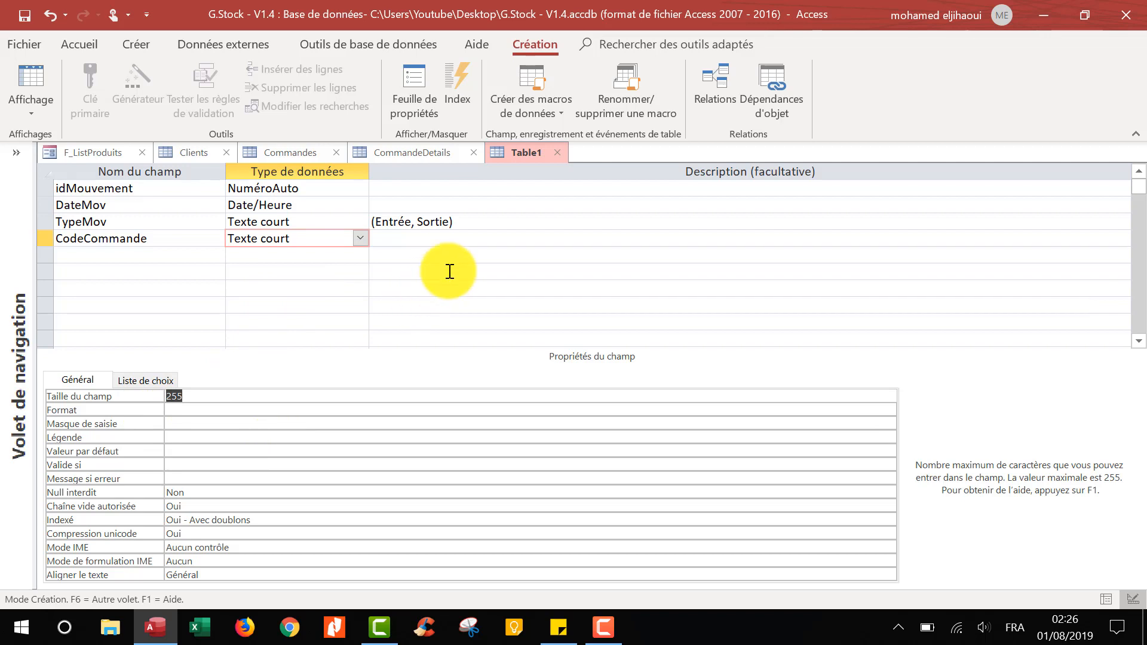
pyautogui.click(417, 150)
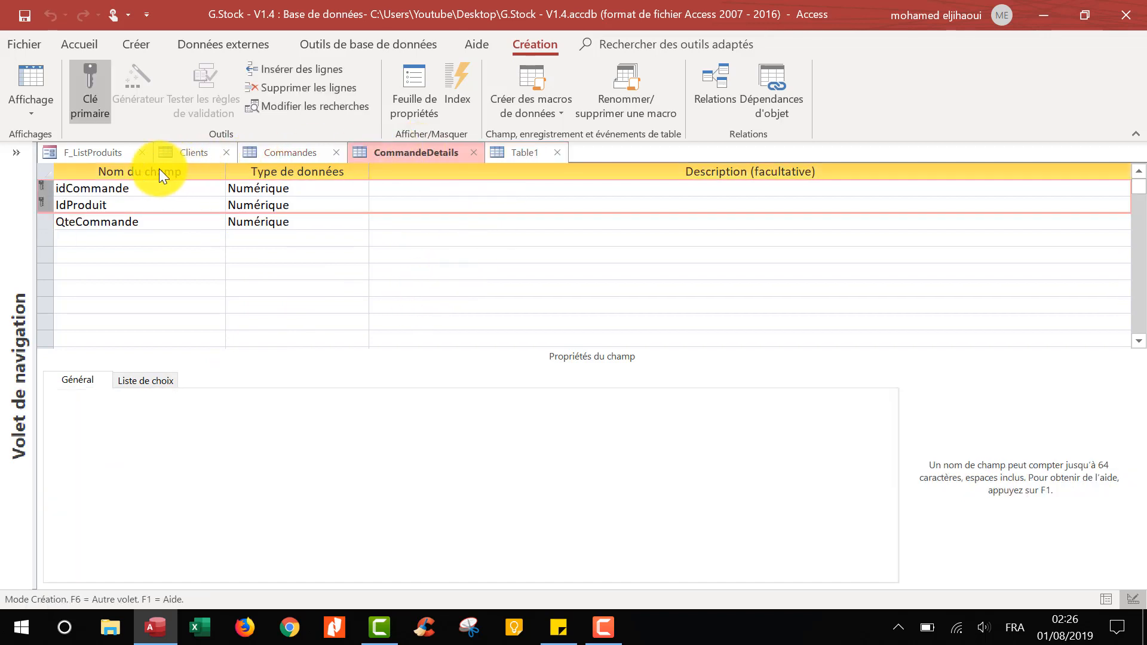
pyautogui.click(289, 153)
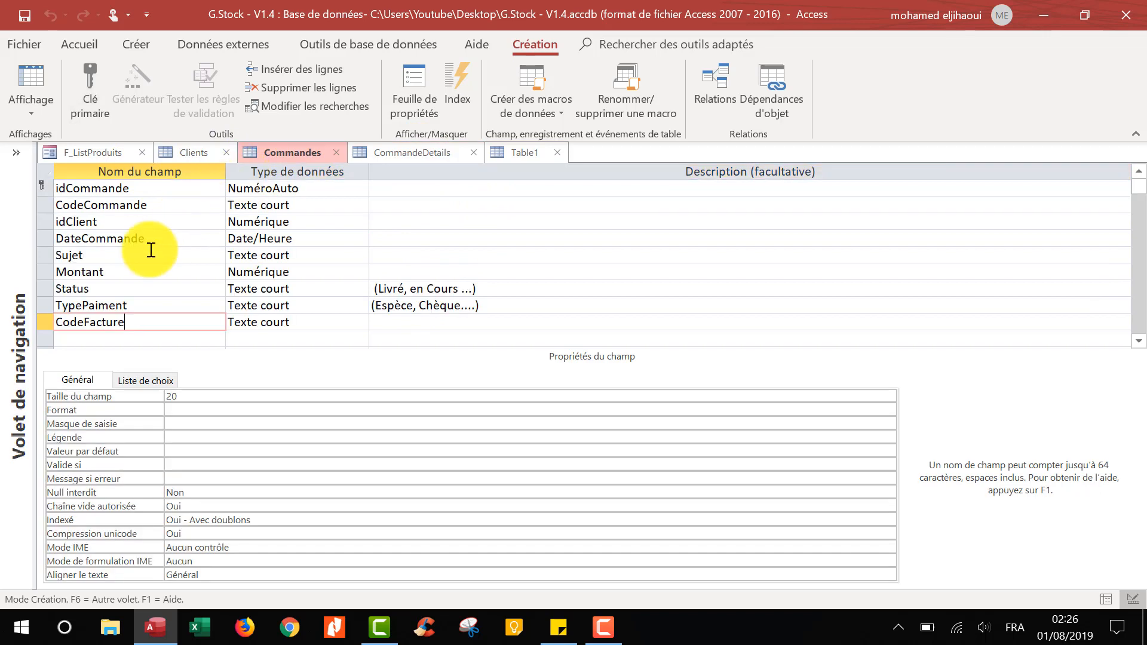
pyautogui.click(169, 207)
pyautogui.click(524, 153)
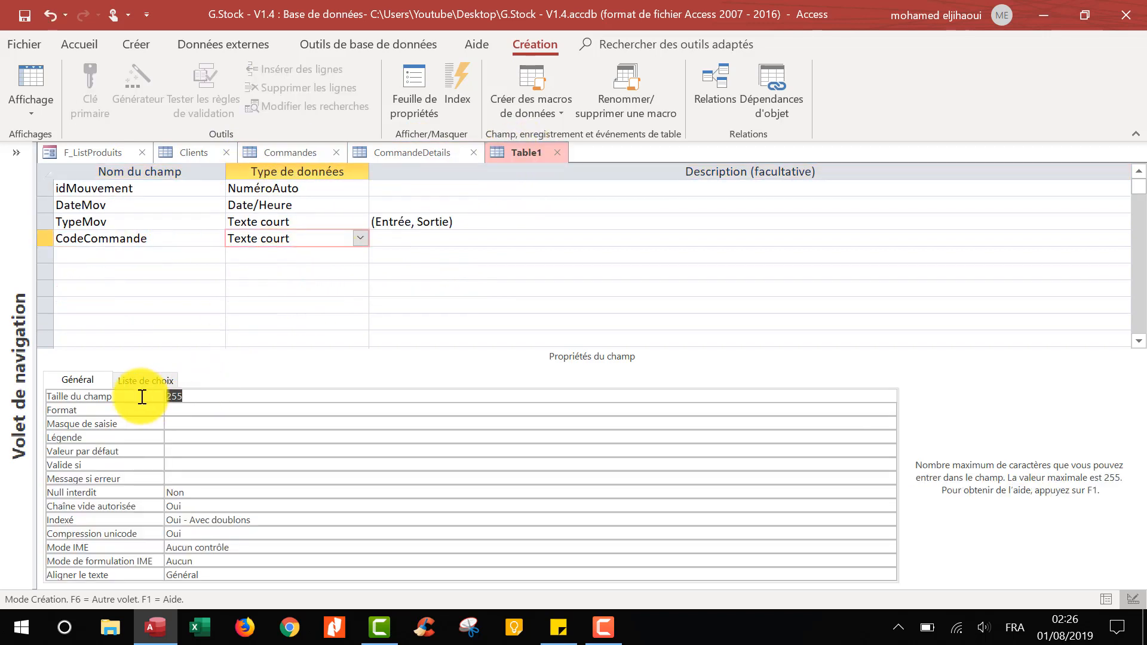
pyautogui.write('20')
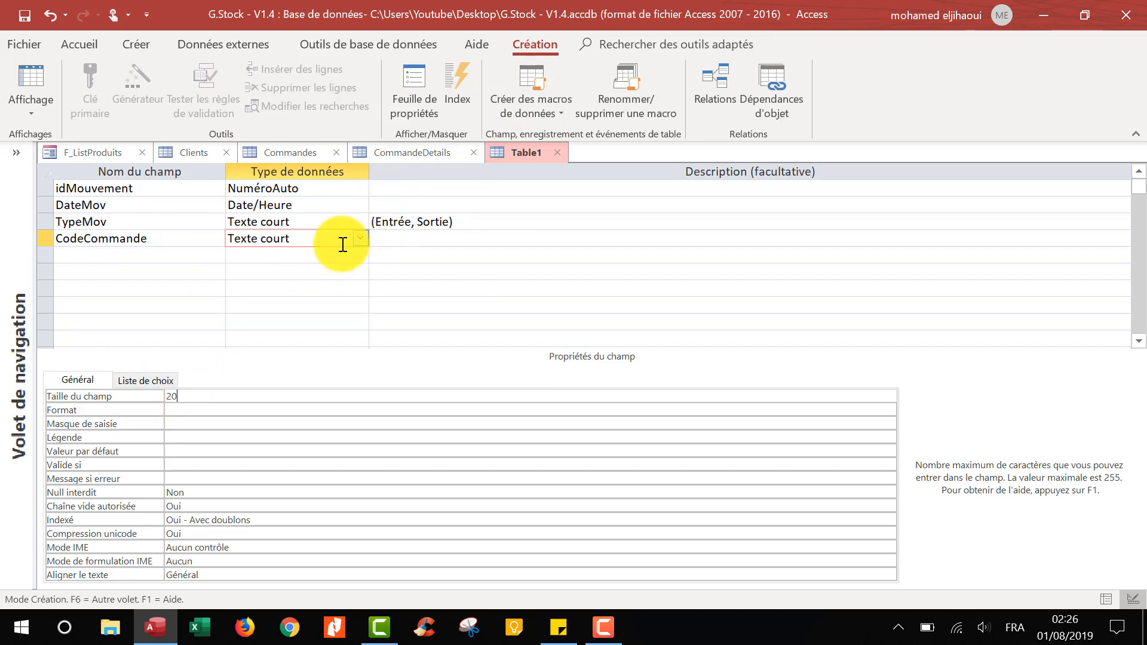
# Step: Add a field idProduit of type Numérique below CodeCommande
pyautogui.click(95, 251)
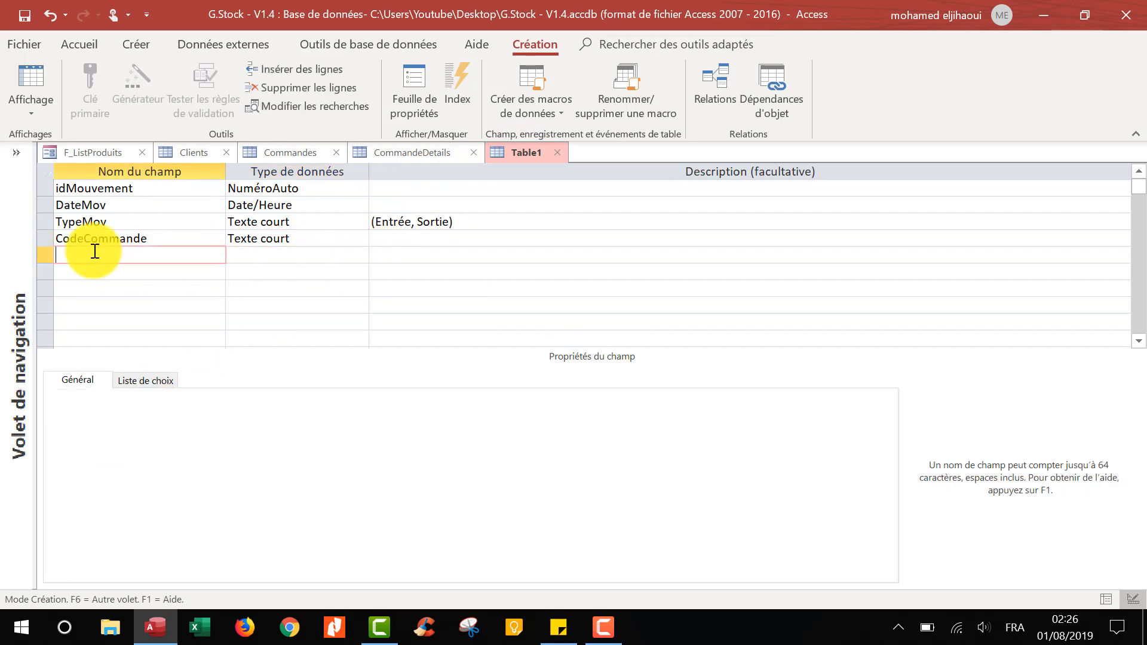
pyautogui.write('idProduit')
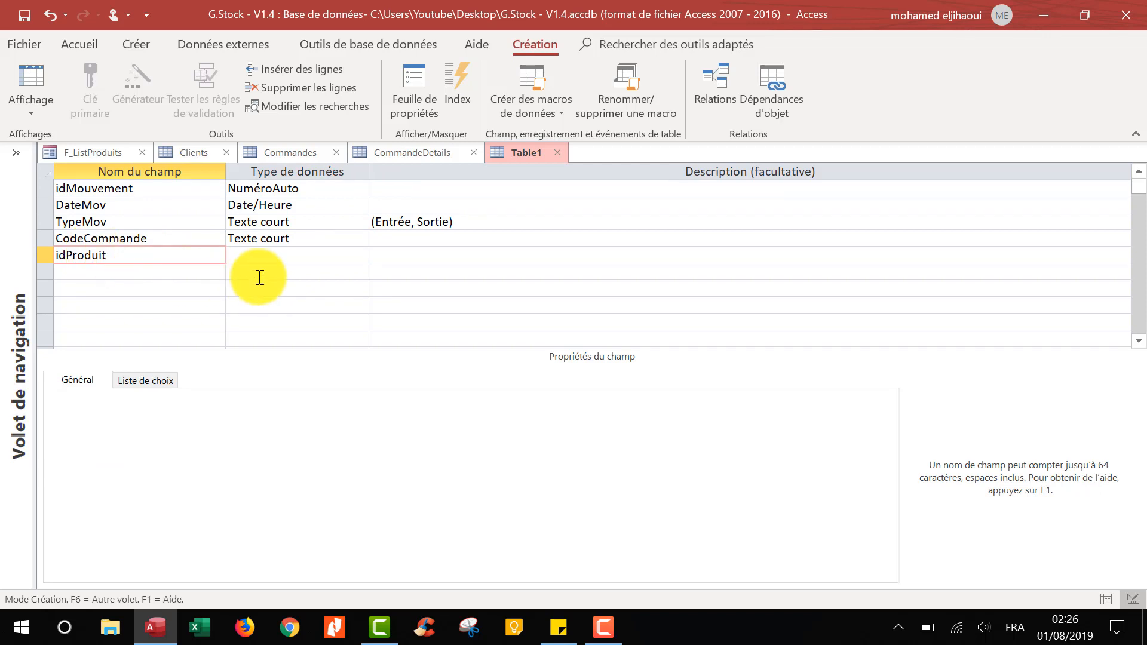
pyautogui.click(288, 256)
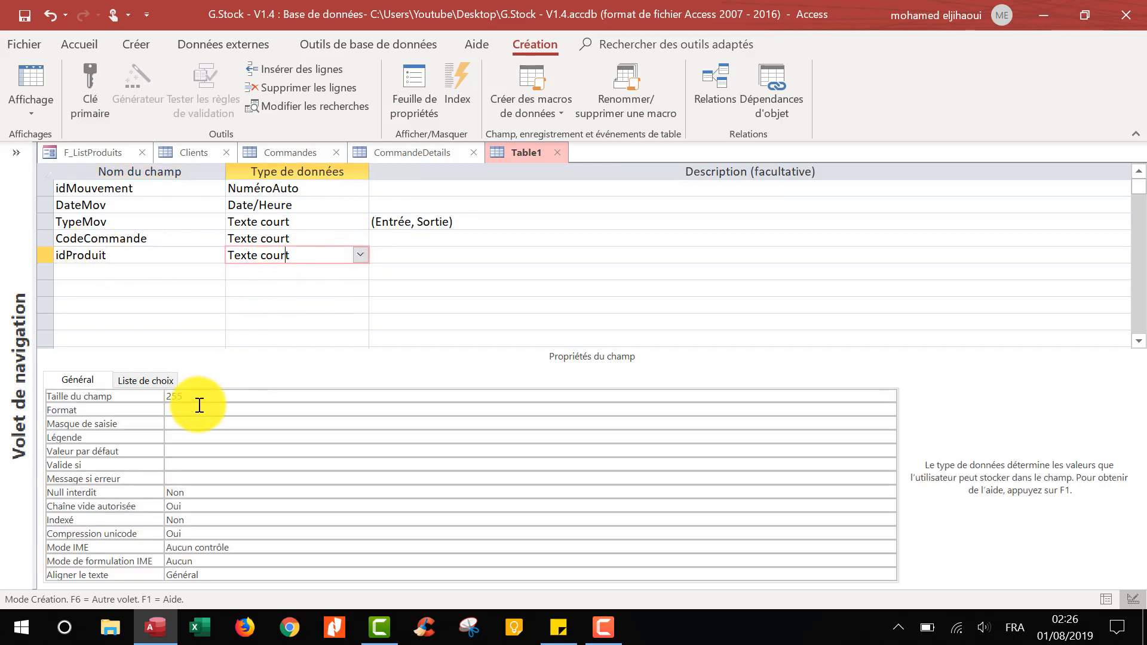
pyautogui.click(359, 254)
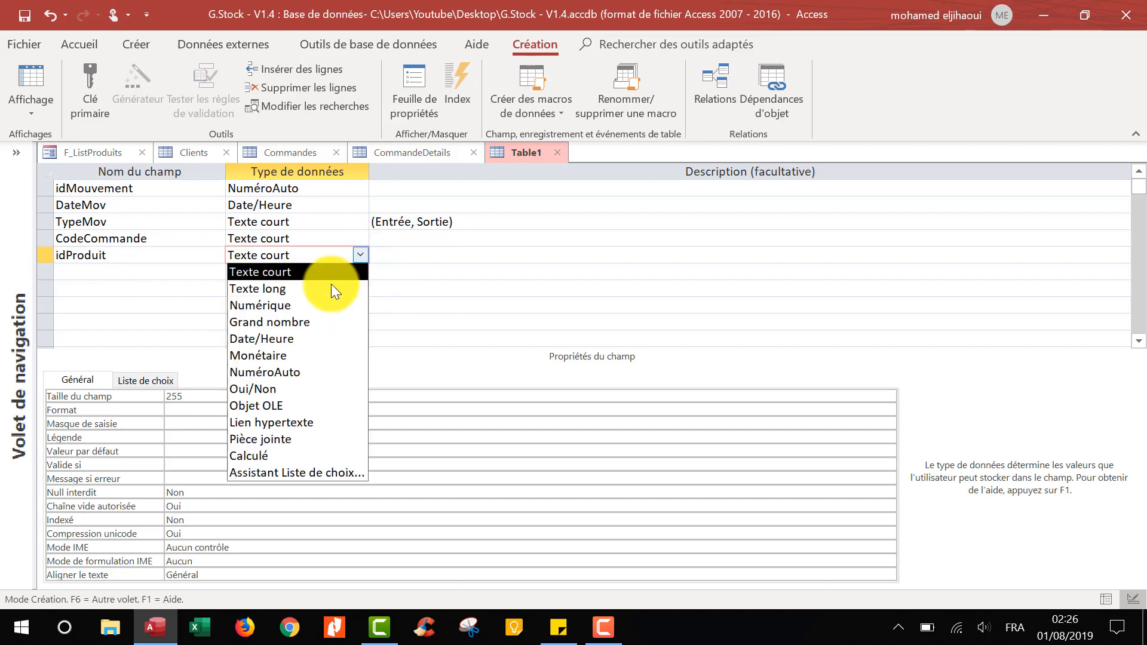
pyautogui.click(310, 306)
# Step: Add a field Qte of type Numérique below idProduit
pyautogui.click(90, 270)
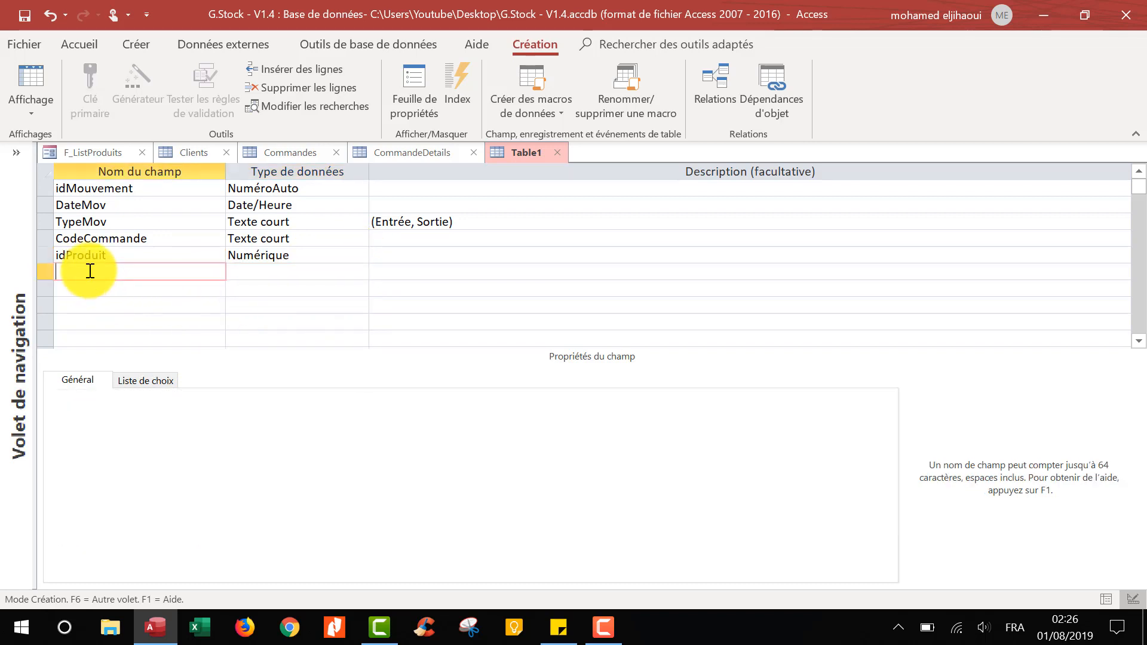
pyautogui.write('Qte')
pyautogui.click(315, 271)
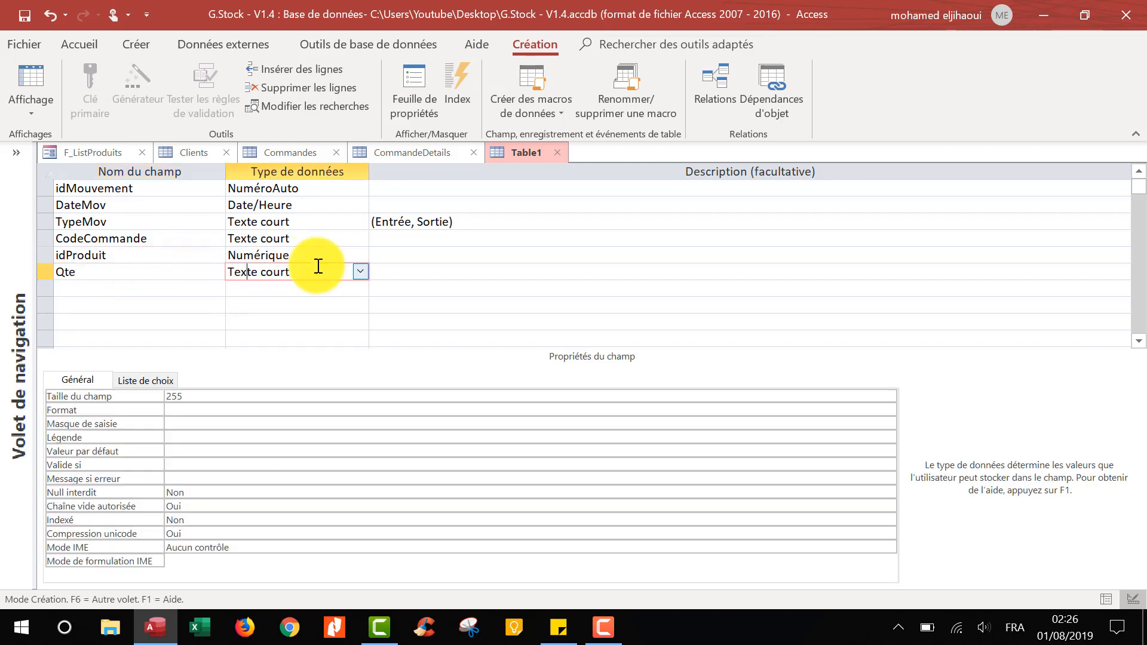
pyautogui.click(361, 272)
pyautogui.click(320, 322)
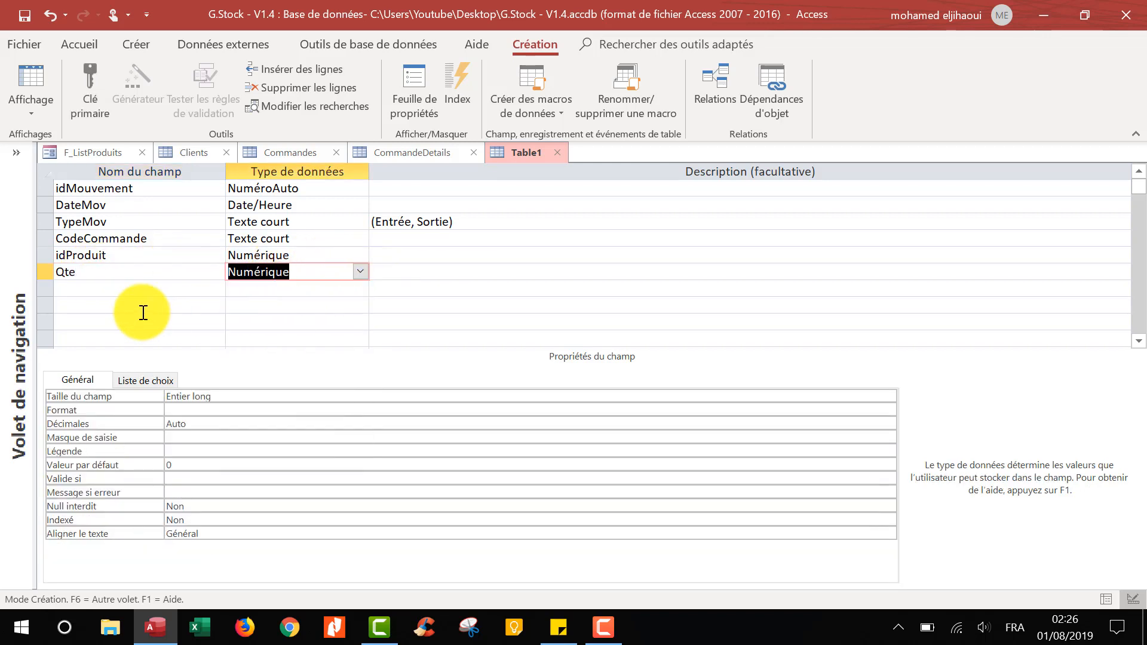
# Step: Add a Numérique field PrixUnitaire below Qte, with field size Réel simple and 2 decimal places
pyautogui.click(93, 290)
pyautogui.write('Pri')
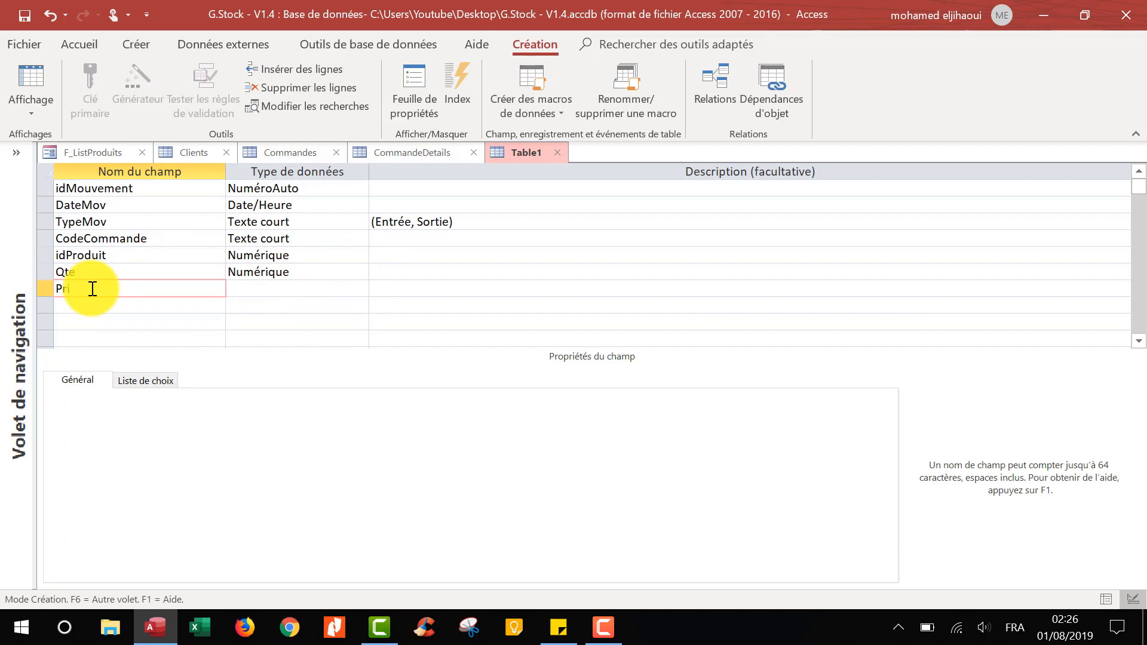
pyautogui.write('xUnitaire')
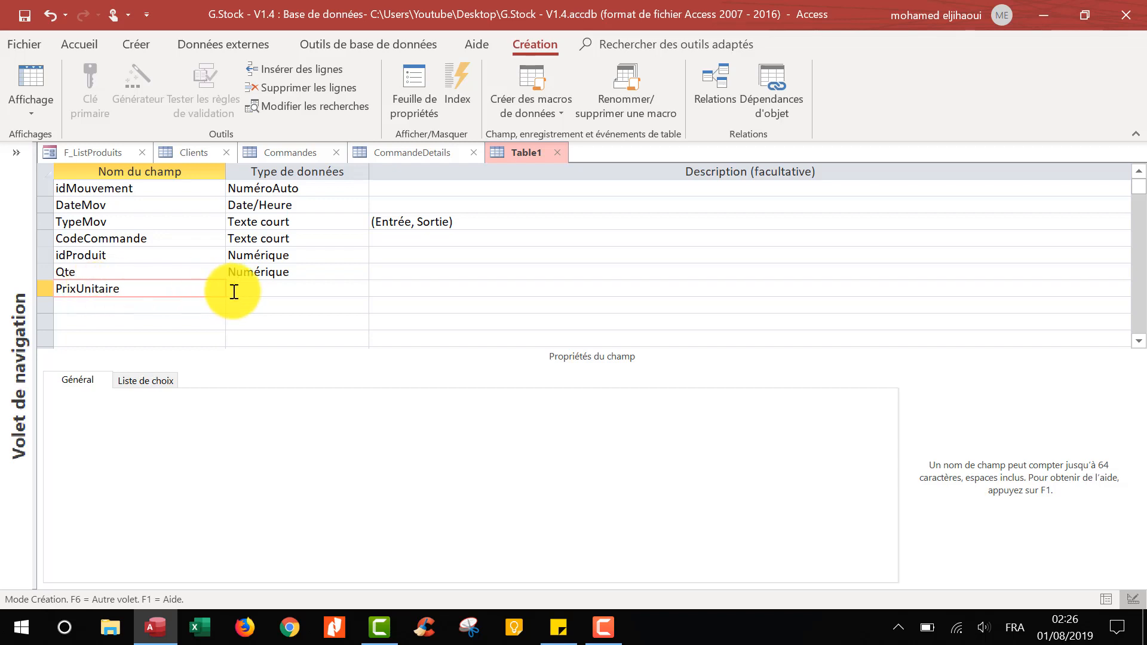
pyautogui.click(289, 272)
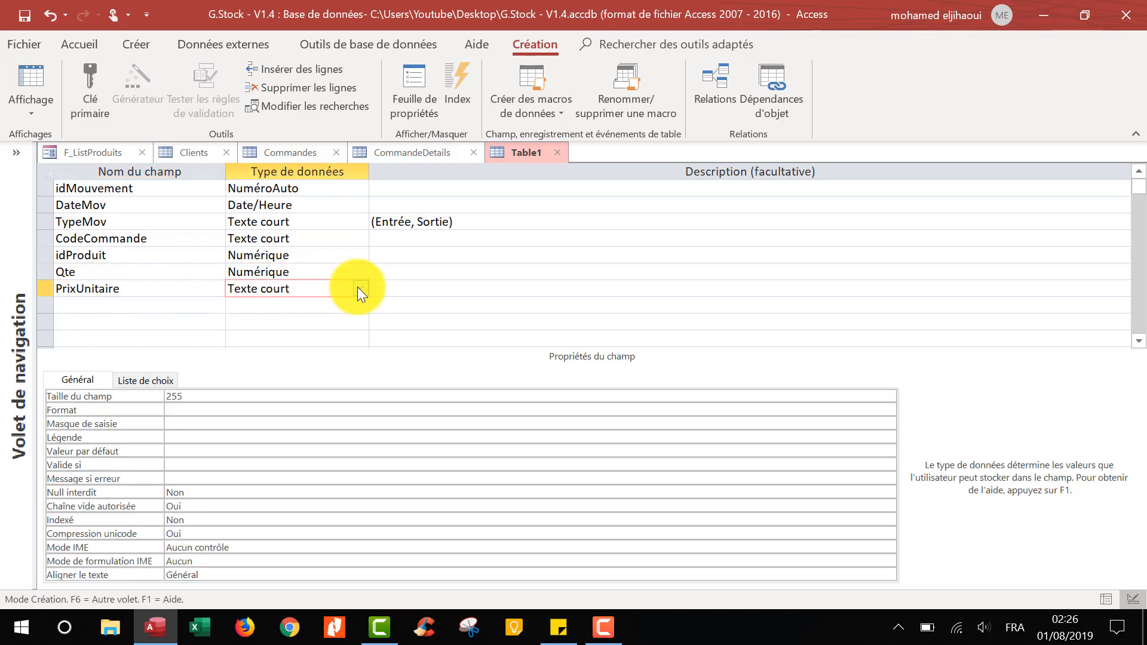
pyautogui.click(359, 288)
pyautogui.click(344, 338)
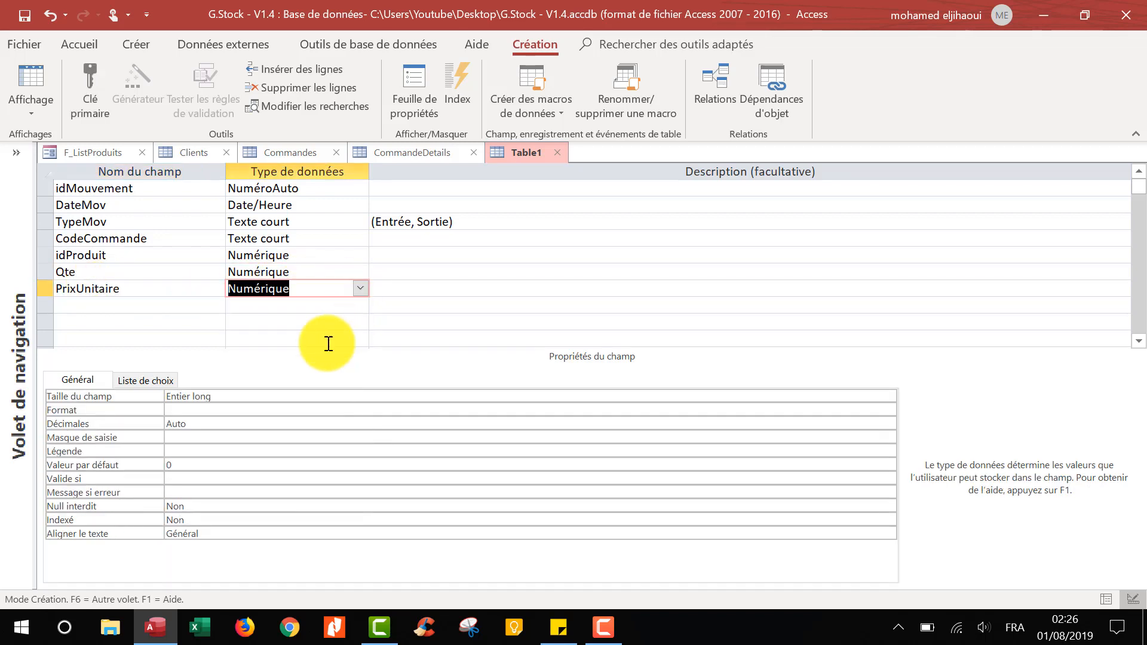
pyautogui.click(124, 395)
pyautogui.write('Réel simple')
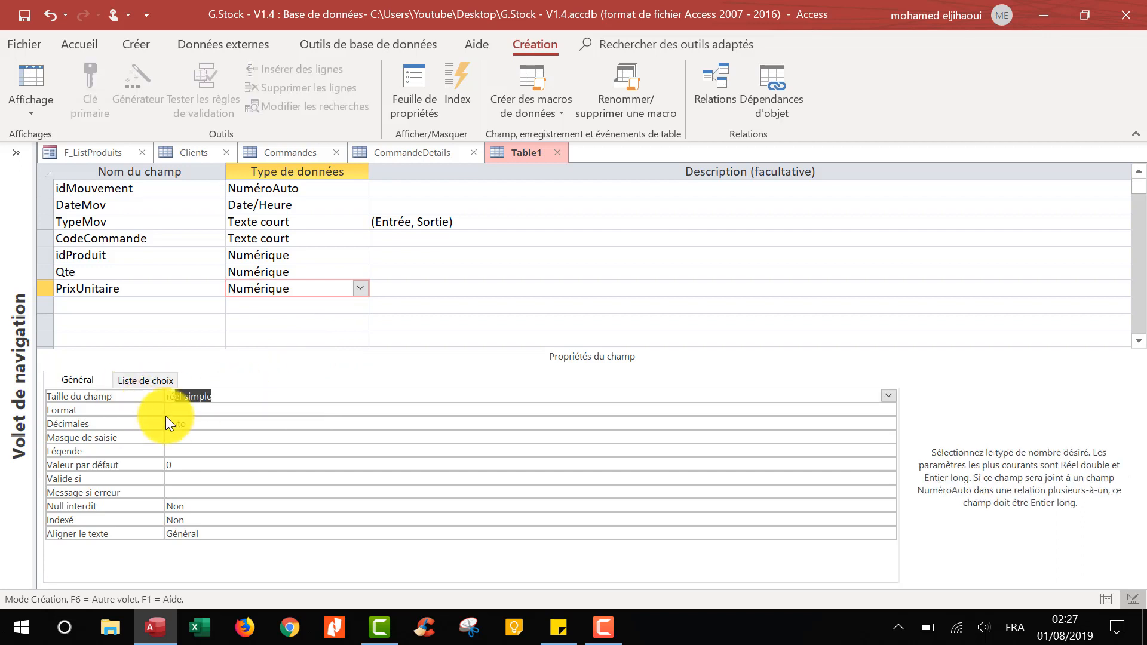
pyautogui.doubleClick(200, 423)
pyautogui.write('1')
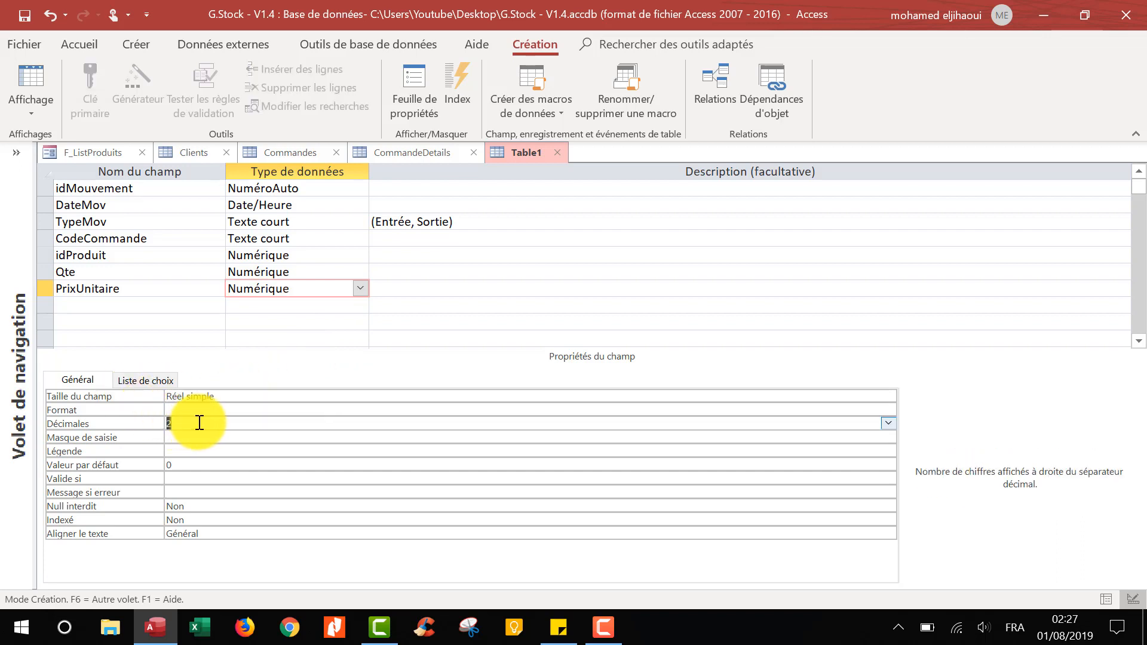
pyautogui.click(165, 255)
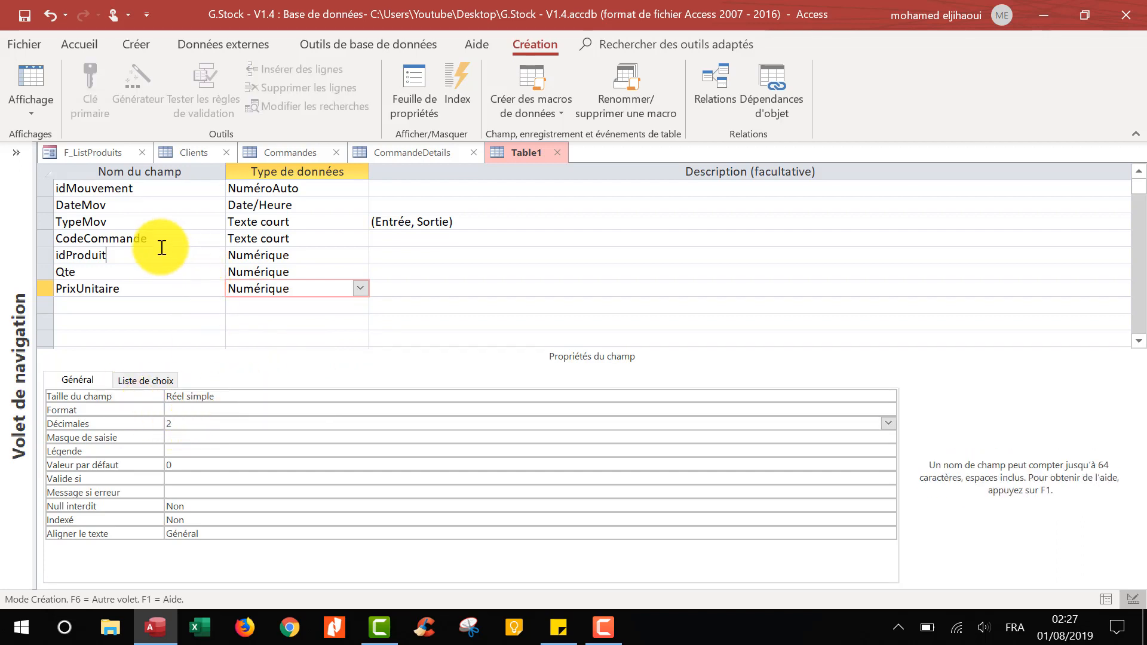
# Step: Try to save the new table under the name Mouvement
pyautogui.click(23, 16)
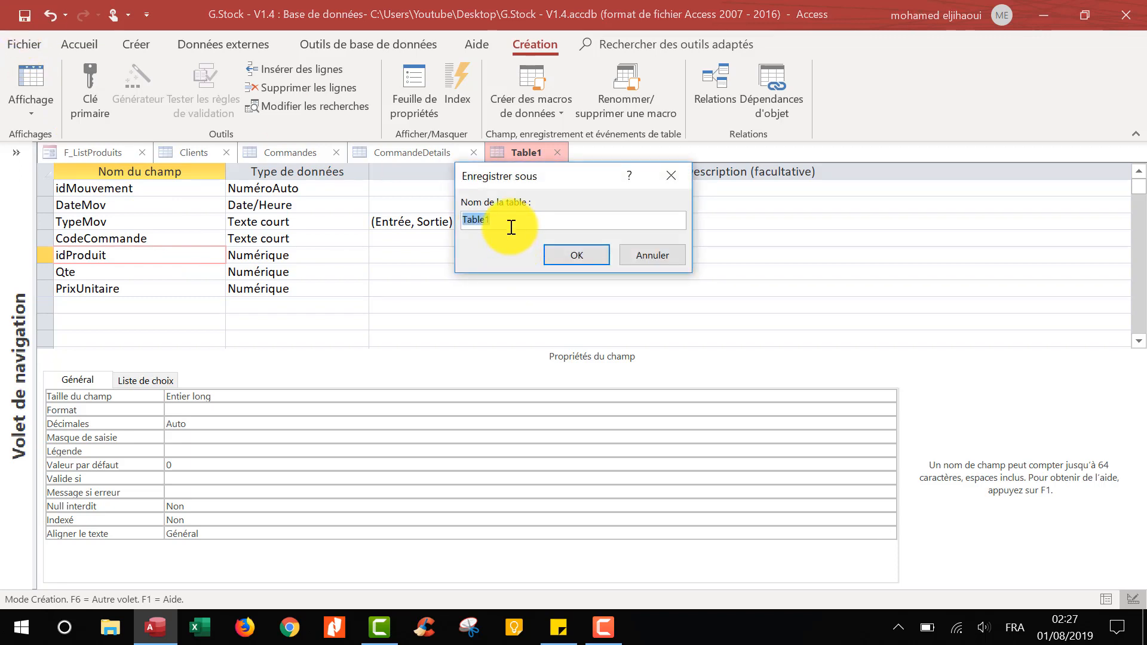
pyautogui.write('Mouvement')
pyautogui.click(585, 256)
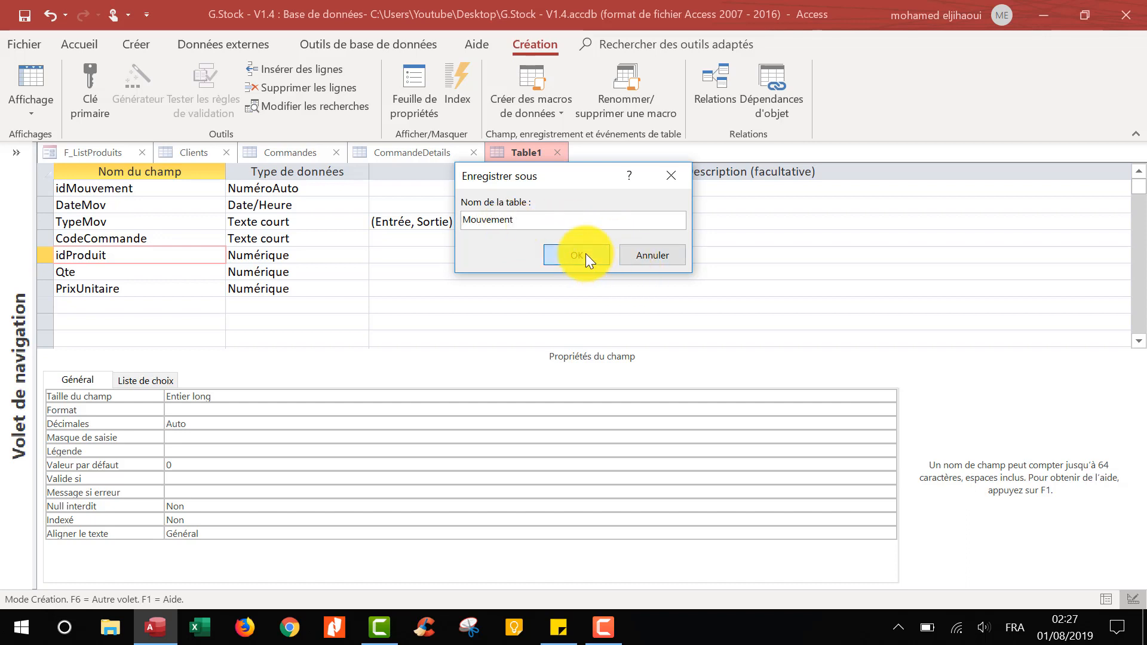
pyautogui.click(678, 381)
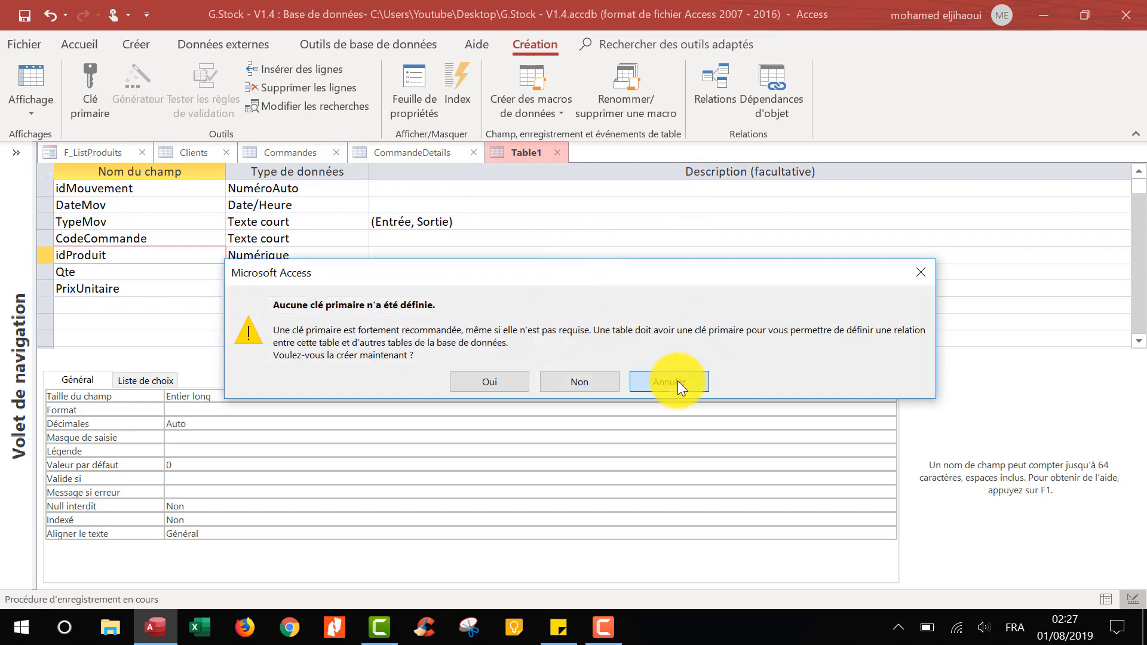
# Step: Make idMouvement the primary key and save the table under the name Mouvements
pyautogui.click(88, 193)
pyautogui.click(83, 116)
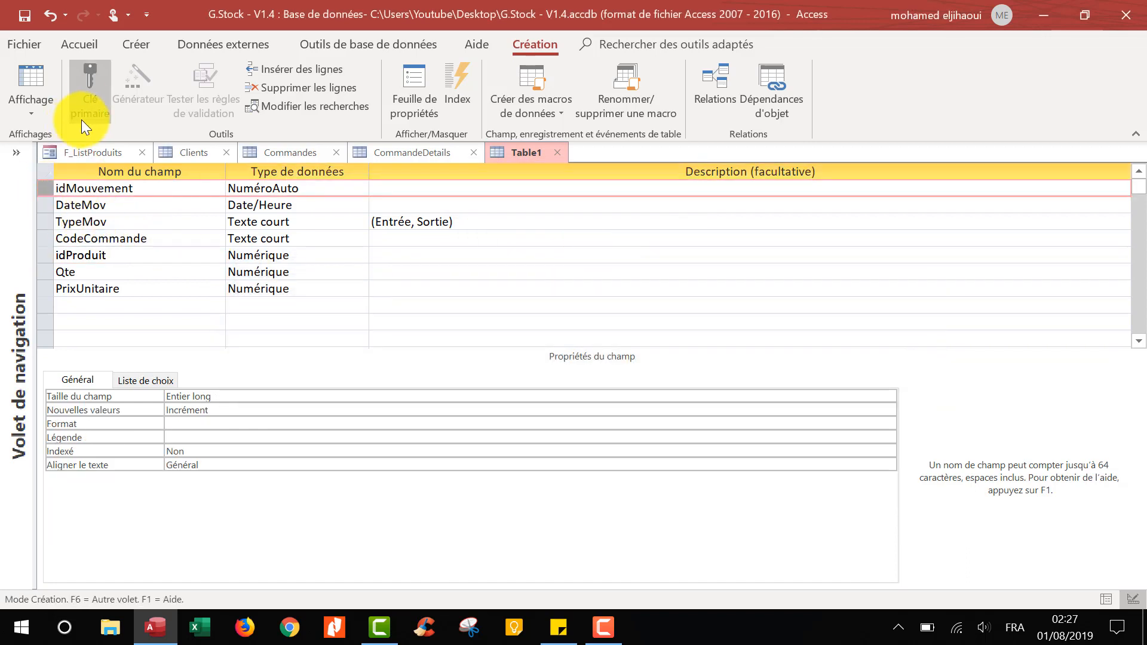
pyautogui.click(25, 16)
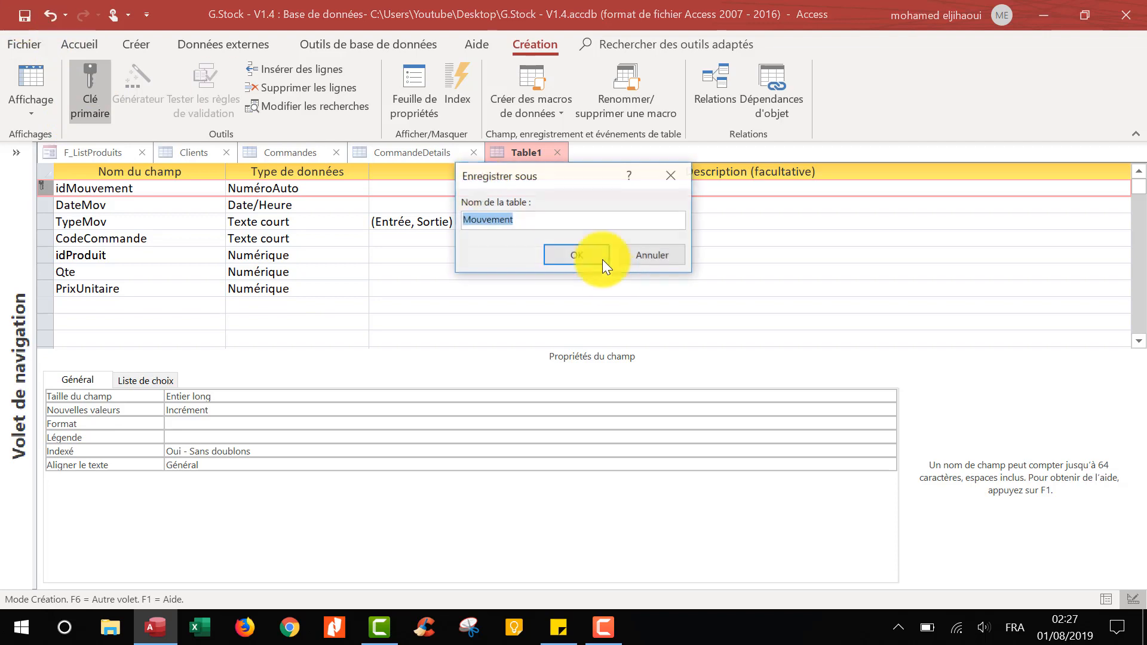
pyautogui.click(525, 219)
pyautogui.write('s')
pyautogui.press('Return')
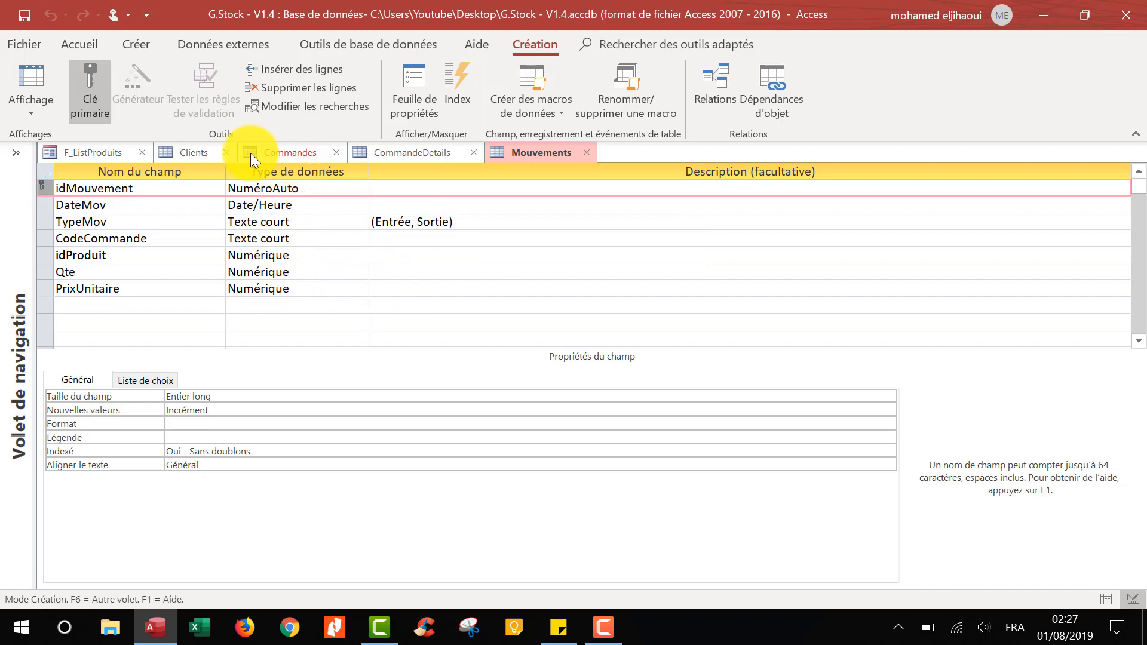
# Step: Set the index of the CodeCommande field in the Commandes table to Oui - Sans doublons
pyautogui.click(293, 153)
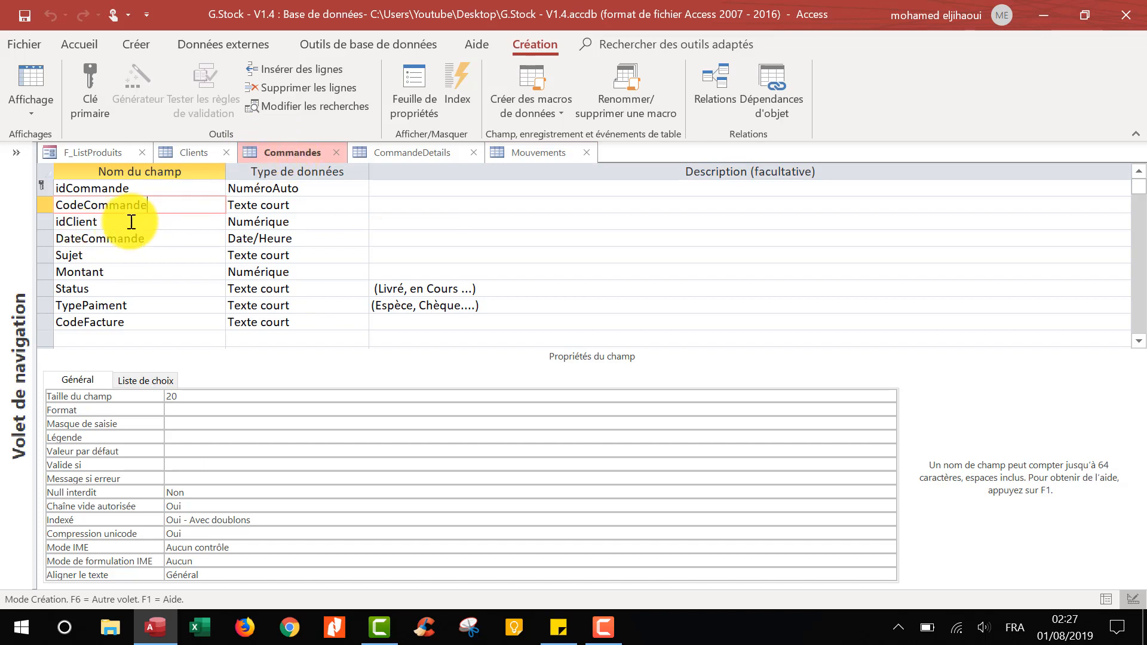
pyautogui.click(313, 204)
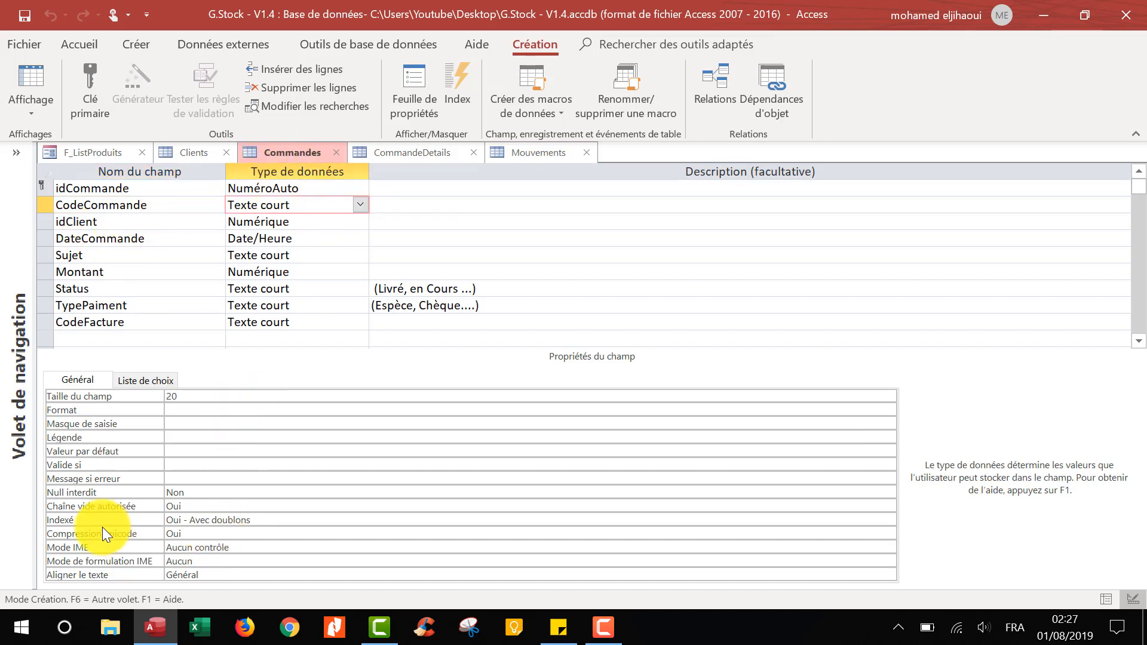
pyautogui.click(272, 520)
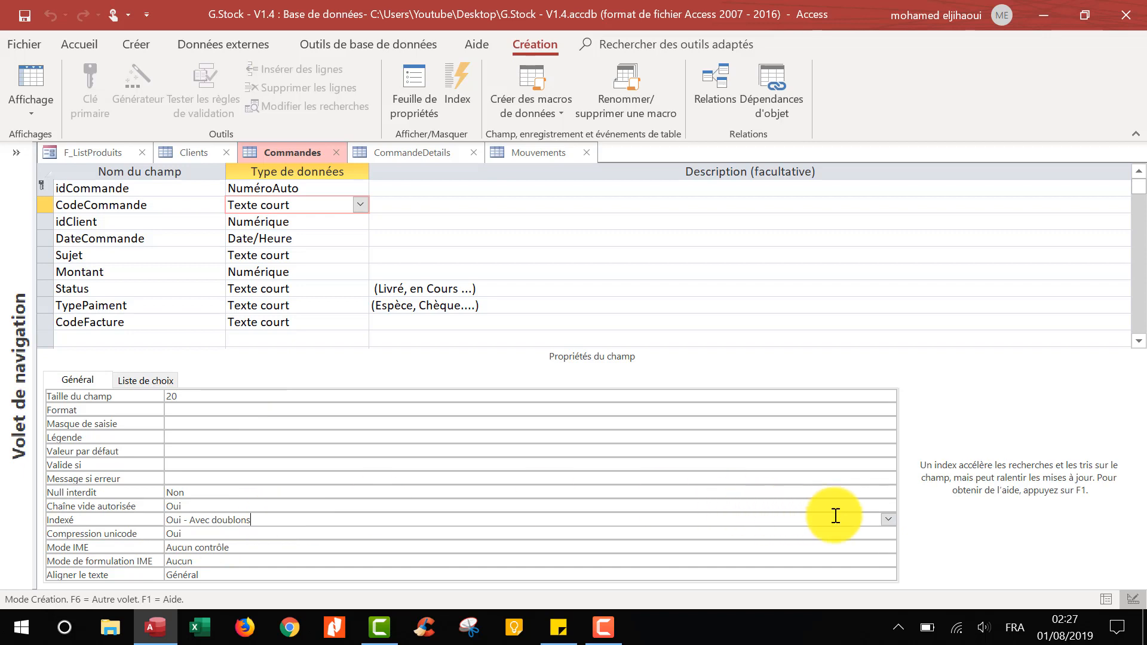
pyautogui.click(891, 521)
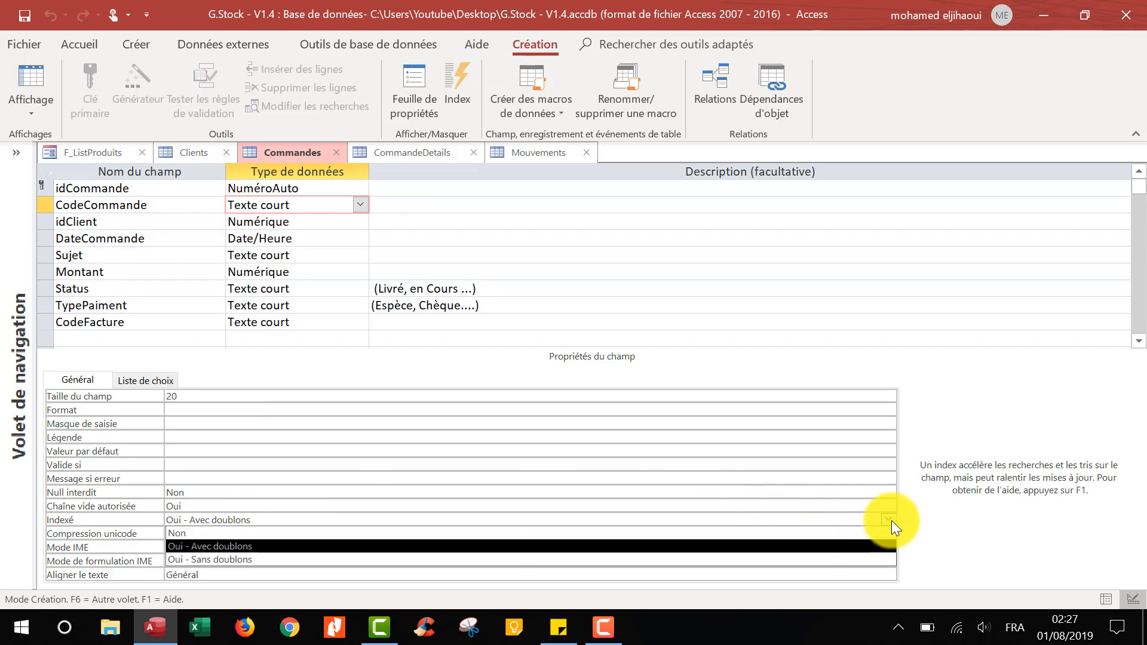
pyautogui.click(236, 561)
# Step: Set the index of the CodeFacture field in the Commandes table to Oui - Sans doublons
pyautogui.click(166, 326)
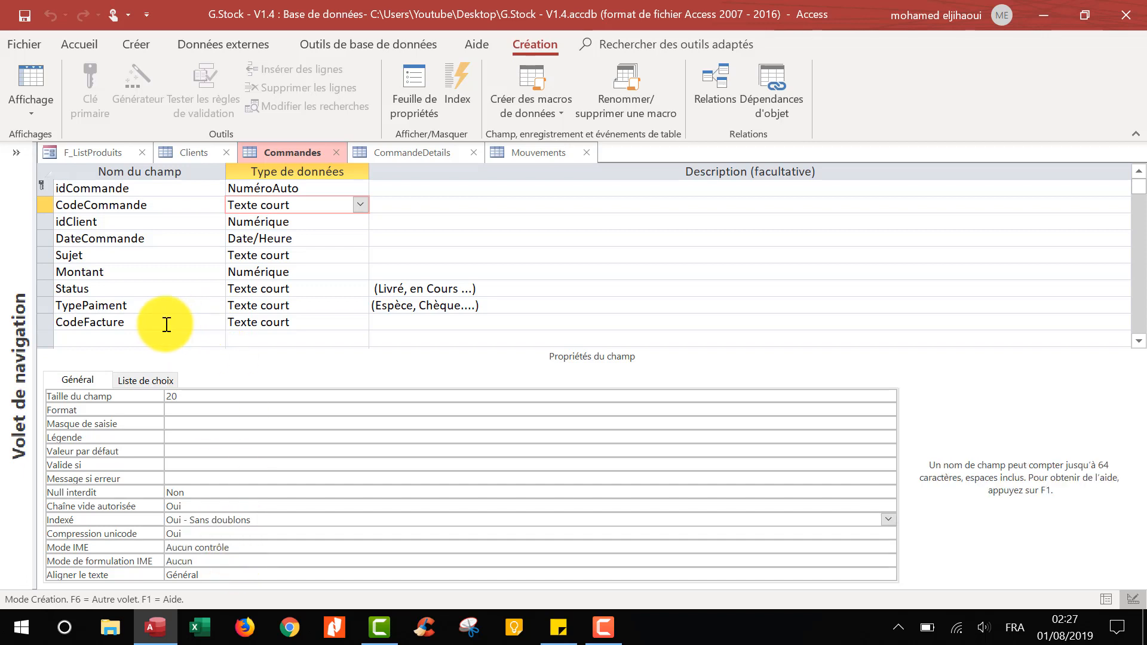
pyautogui.click(303, 323)
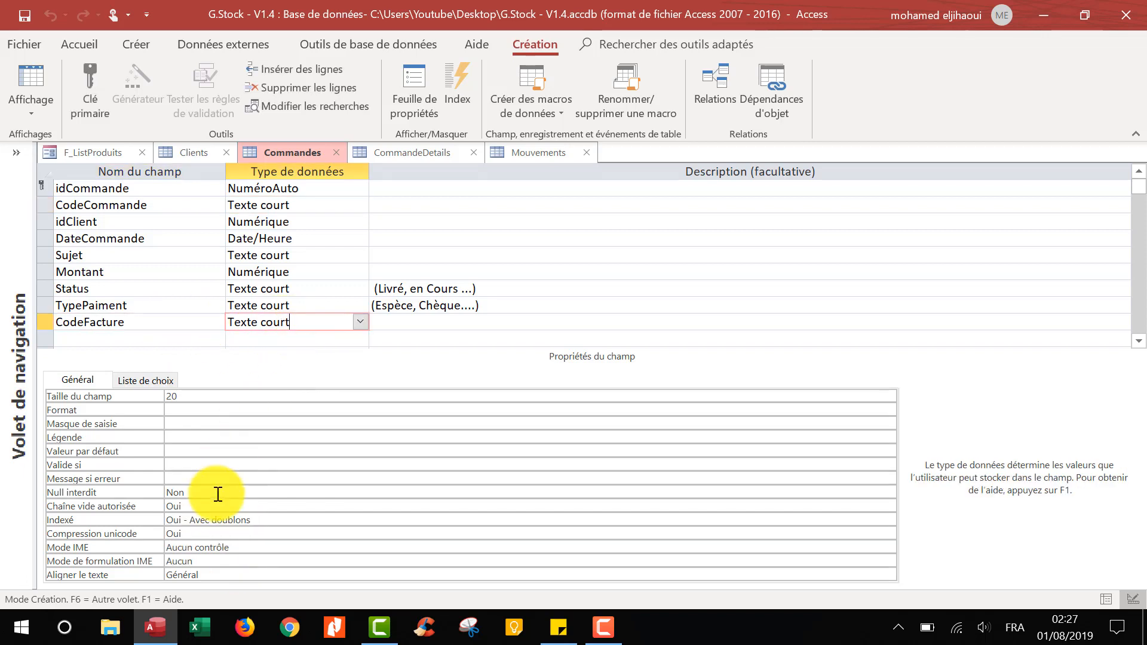
pyautogui.click(270, 523)
pyautogui.click(888, 519)
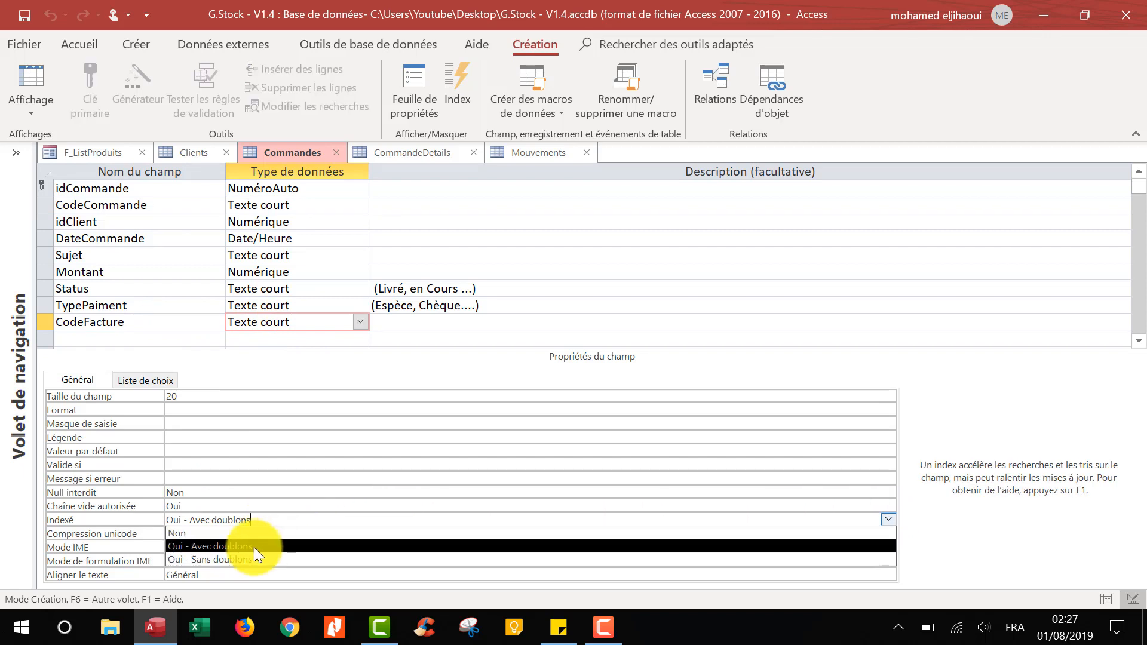
pyautogui.click(224, 557)
pyautogui.press('F6')
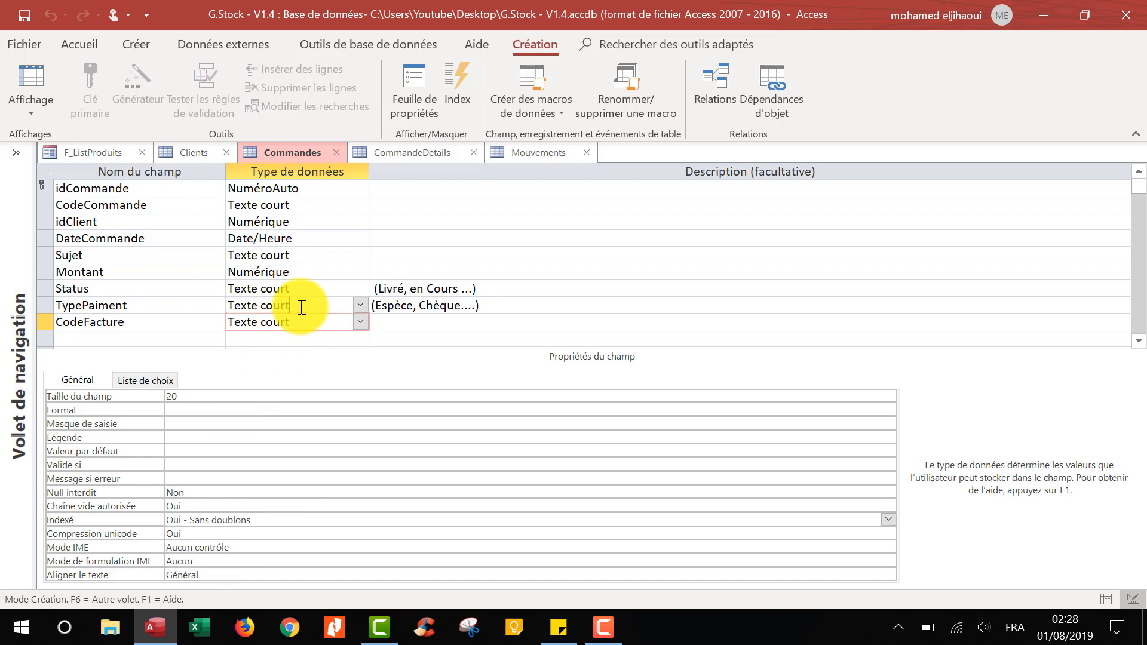
pyautogui.click(301, 307)
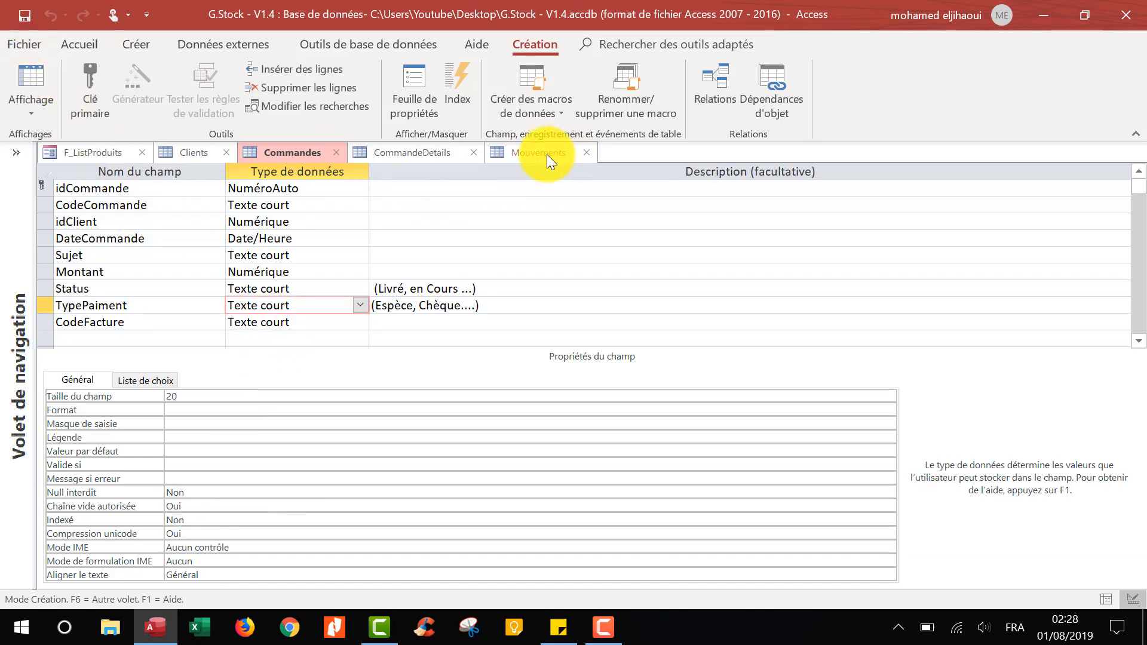
# Step: Close the Mouvements, CommandeDetails, Commandes and Clients table designs
pyautogui.click(586, 154)
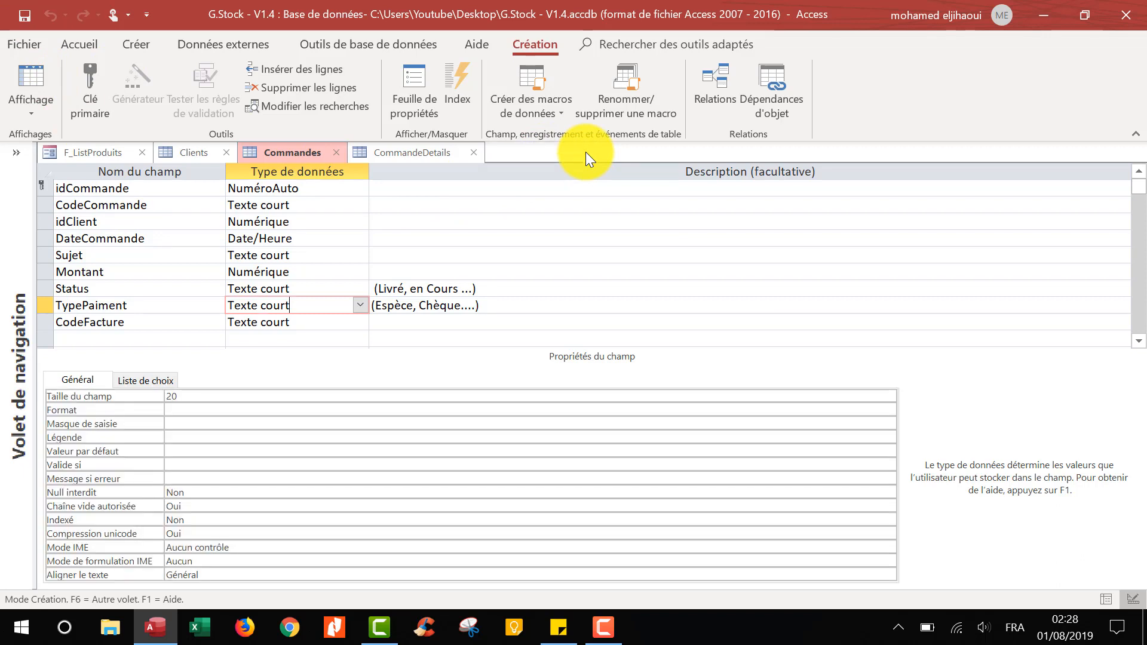
pyautogui.click(475, 152)
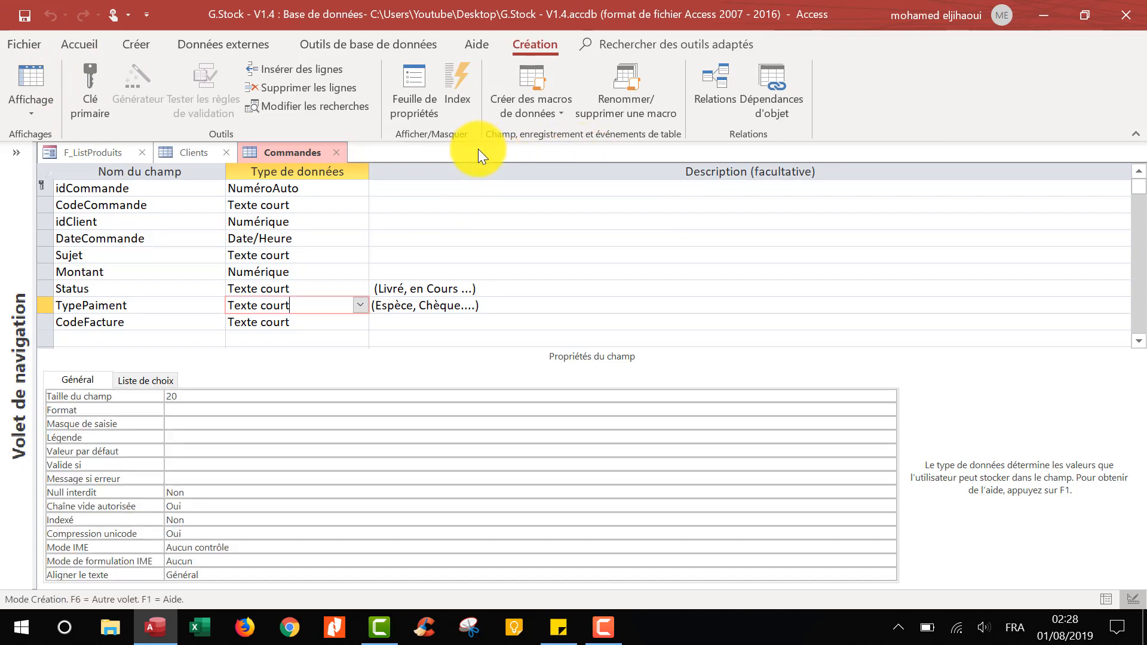
pyautogui.click(338, 153)
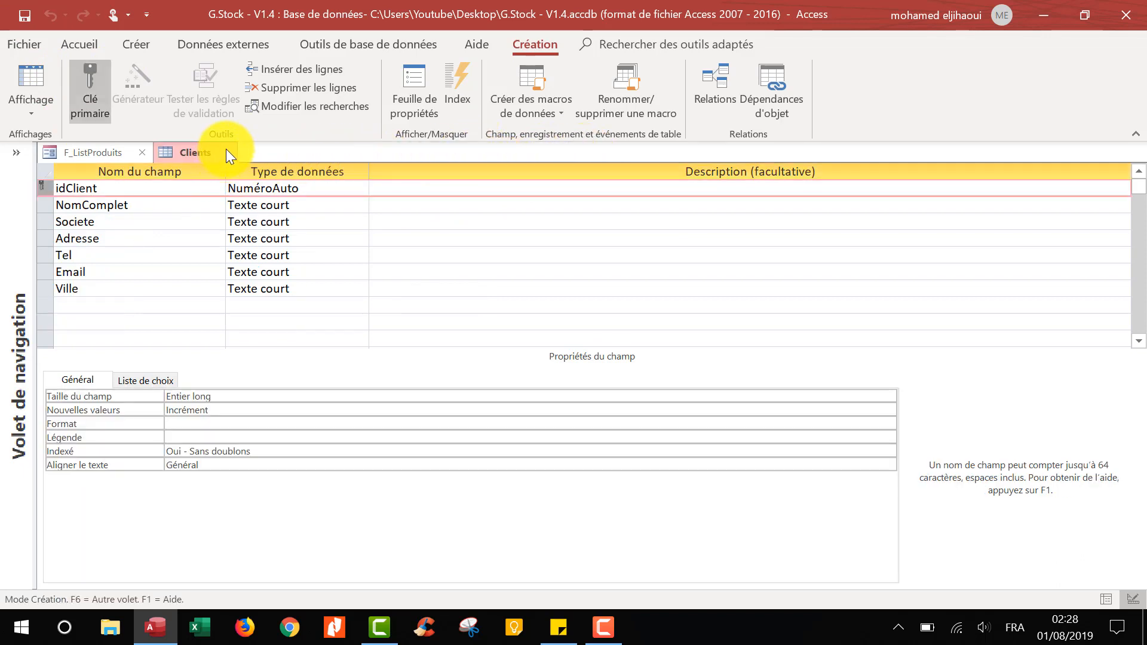
pyautogui.click(225, 151)
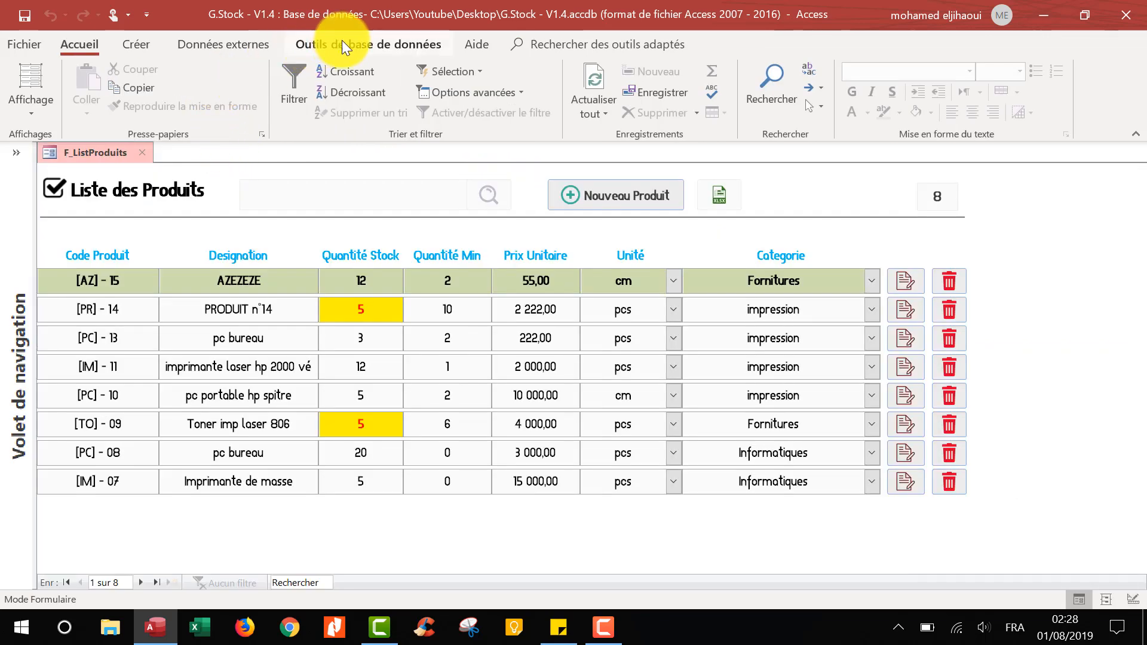
# Step: Open the database relationships diagram, move the Unites table up and shorten the Produits table box to fit its fields
pyautogui.click(384, 44)
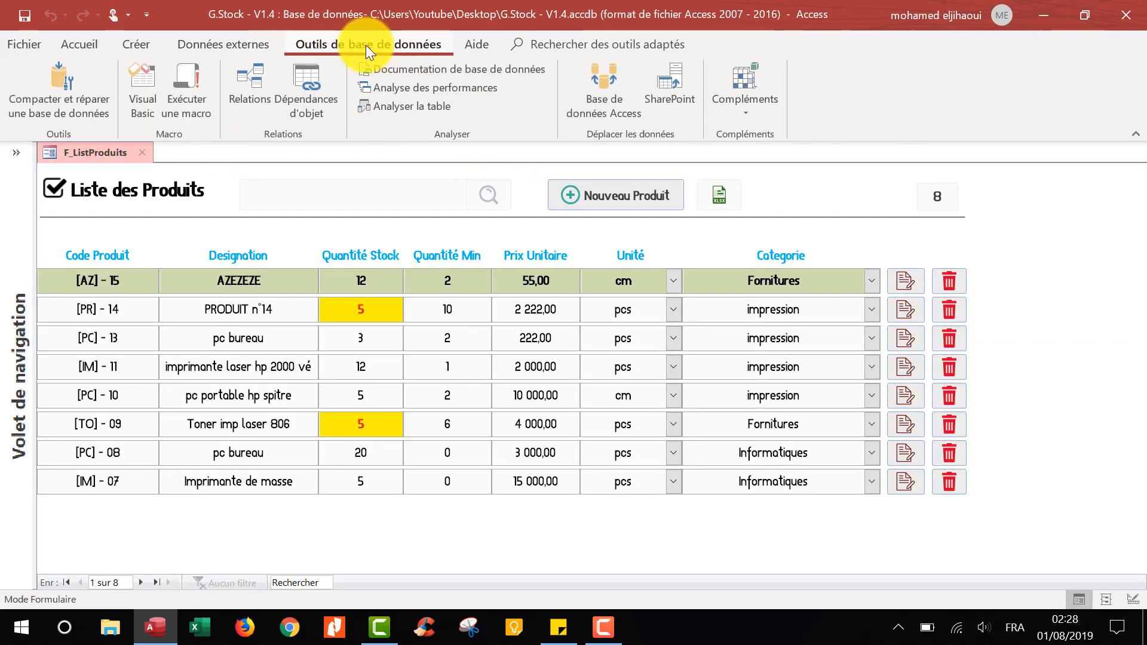
pyautogui.click(250, 88)
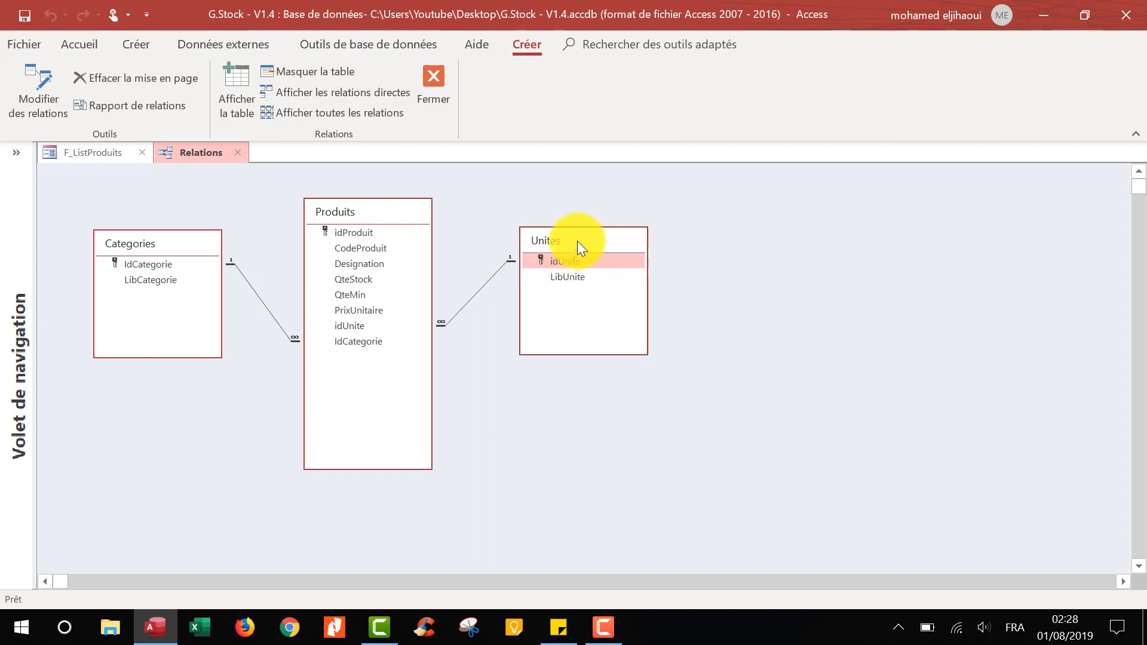
pyautogui.moveTo(577, 242); pyautogui.dragTo(568, 201)
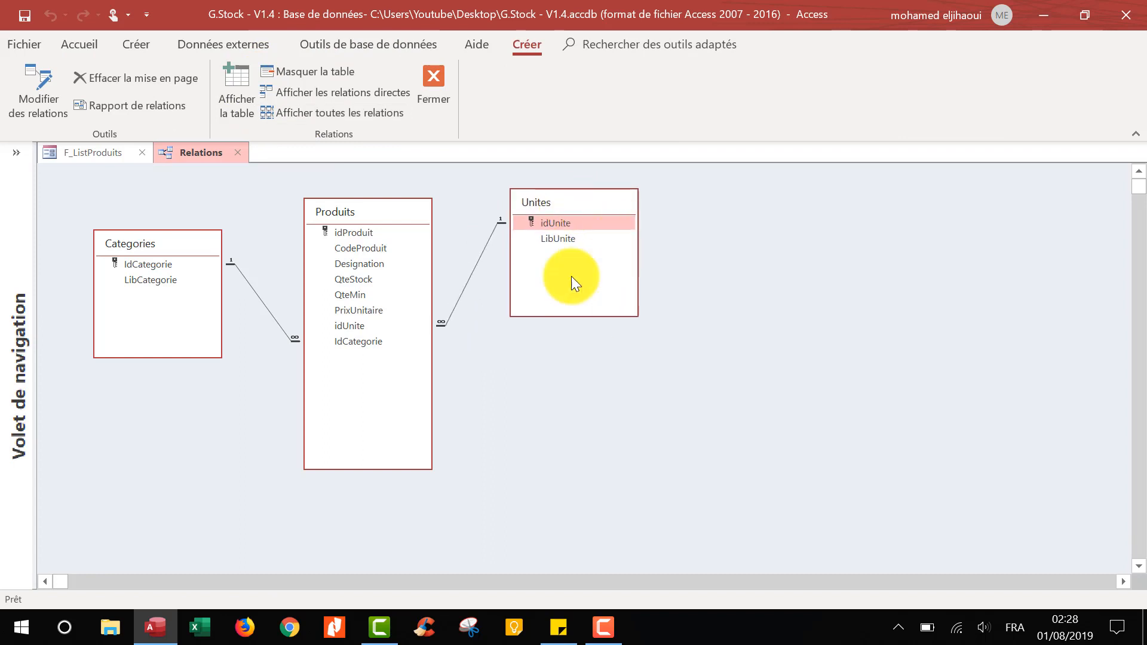
pyautogui.click(402, 467)
pyautogui.moveTo(402, 468); pyautogui.dragTo(454, 369)
pyautogui.rightClick(736, 226)
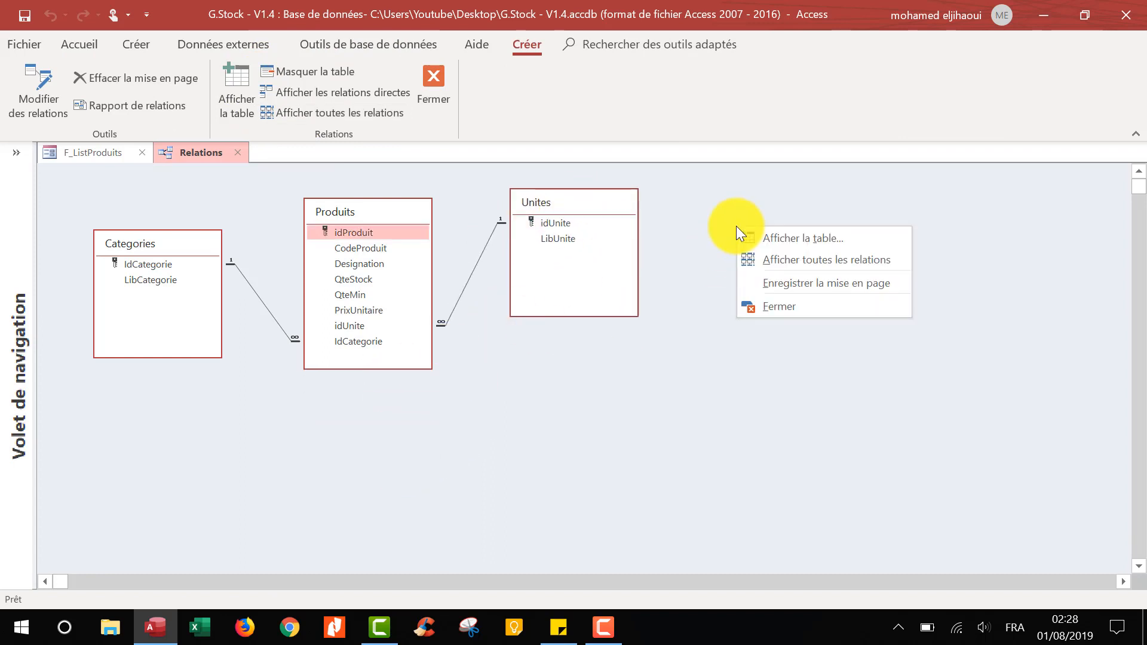
pyautogui.click(461, 168)
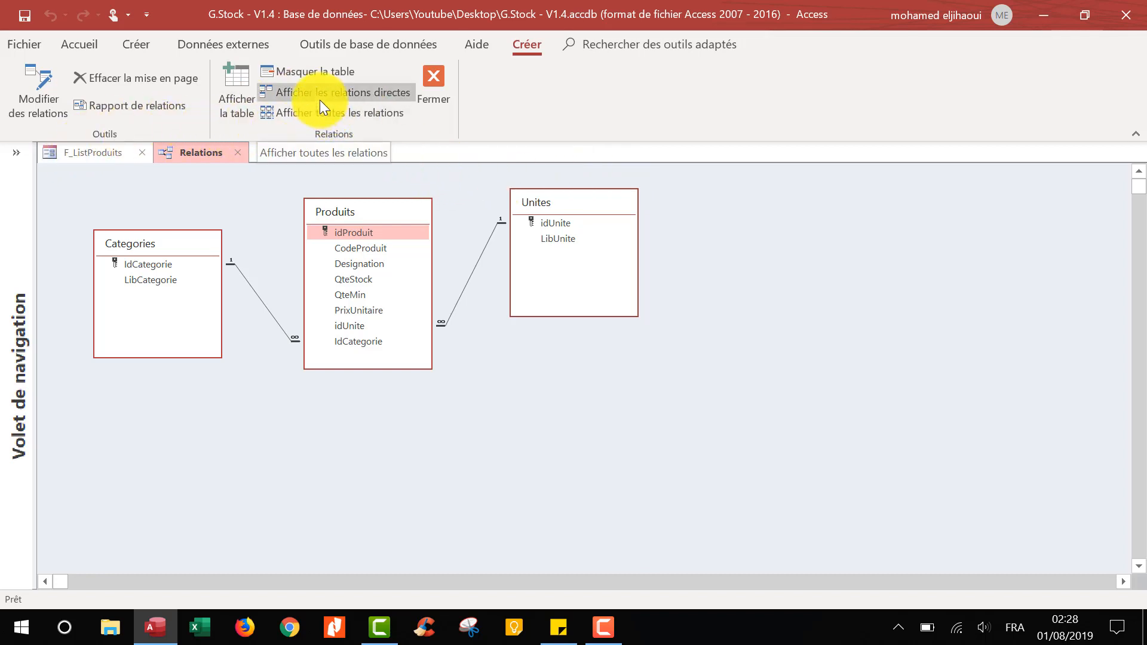
# Step: Add the CommandeDetails, Commandes, Mouvements and Clients tables to the relationships diagram and space out the Mouvements and Clients boxes
pyautogui.click(237, 72)
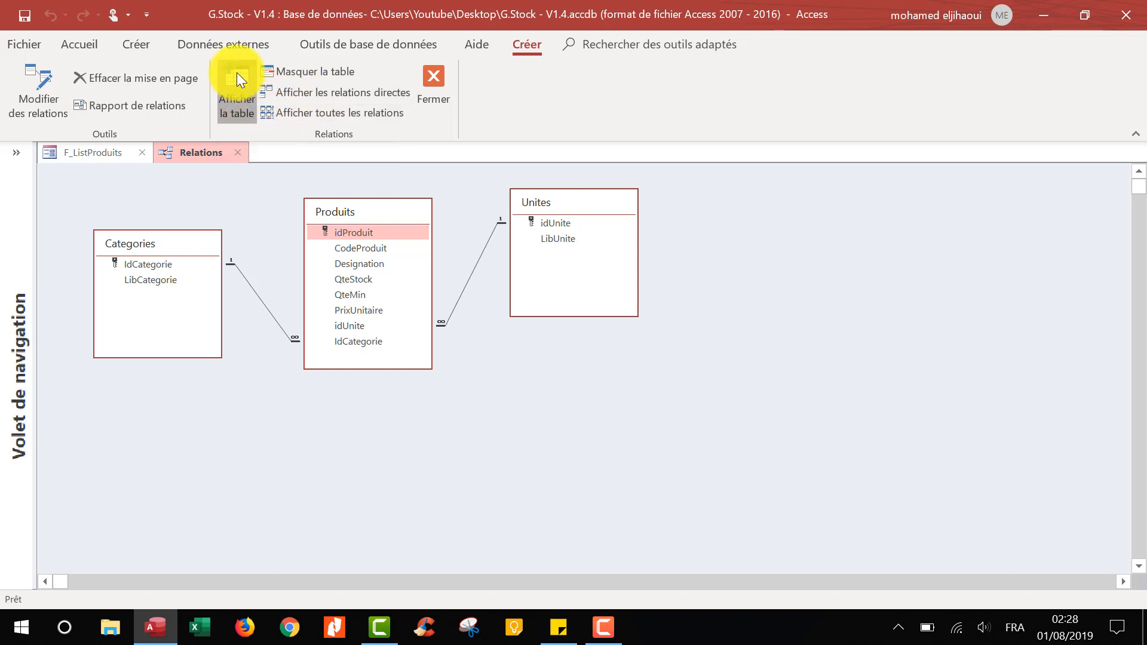
pyautogui.moveTo(557, 42); pyautogui.dragTo(839, 59)
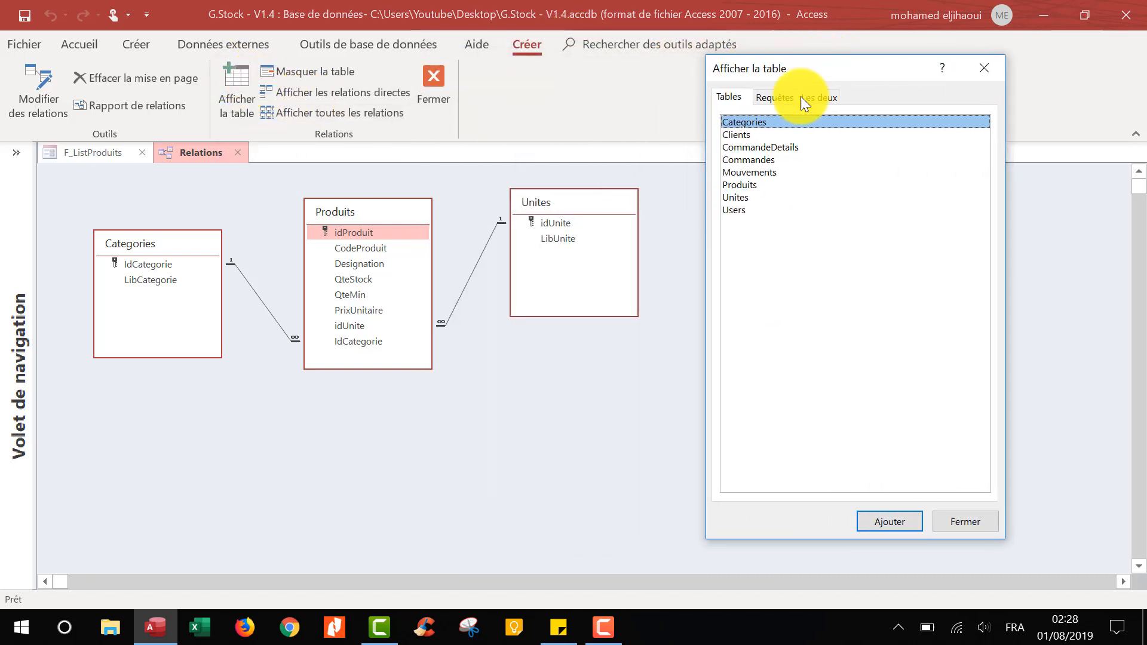
pyautogui.doubleClick(765, 148)
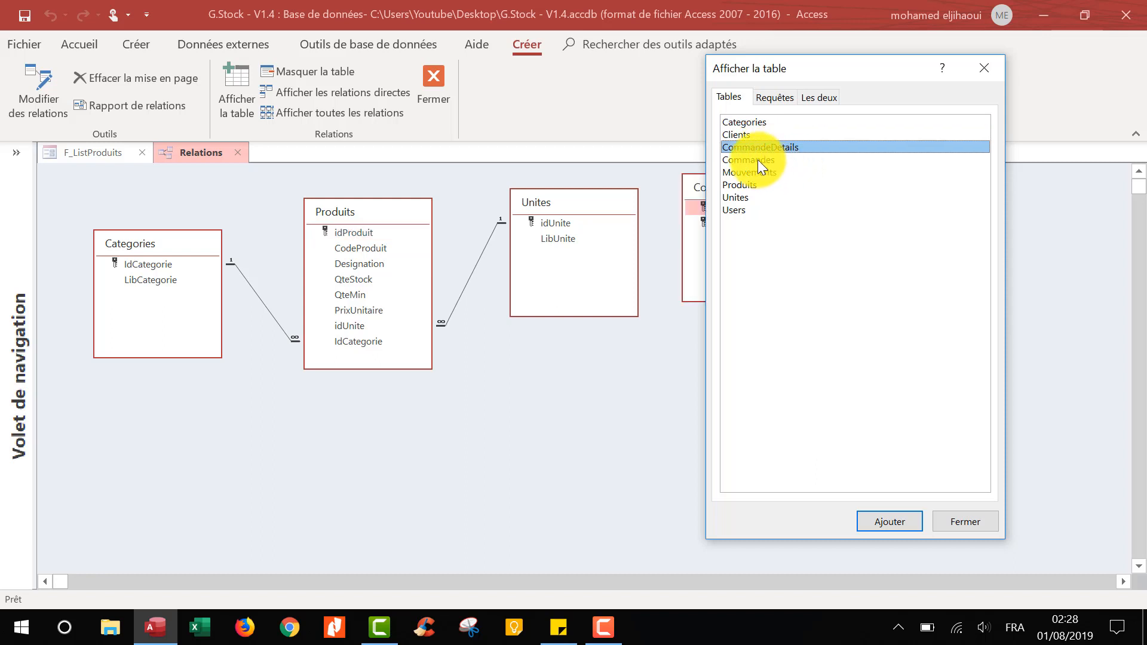
pyautogui.click(758, 159)
pyautogui.doubleClick(746, 172)
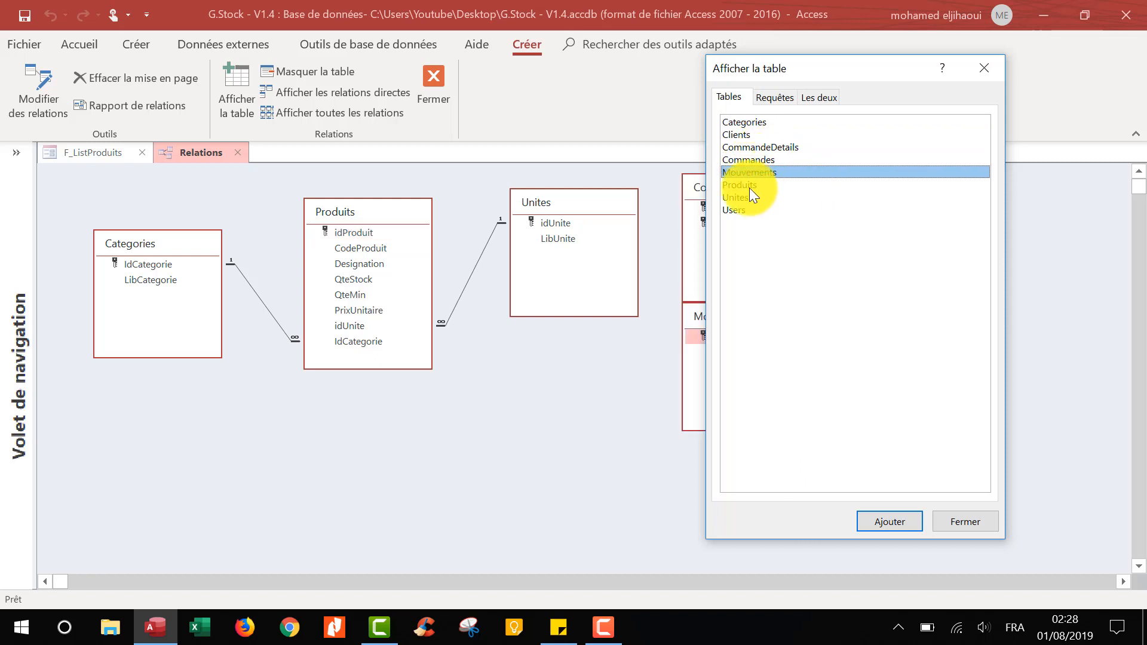
pyautogui.click(745, 134)
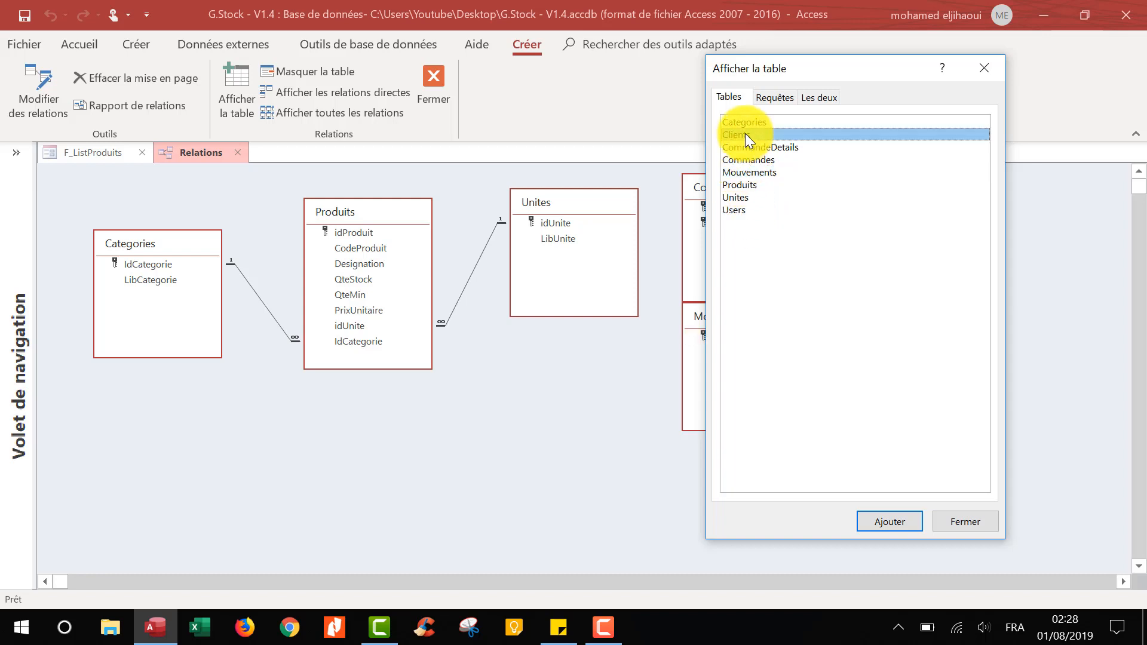
pyautogui.click(984, 68)
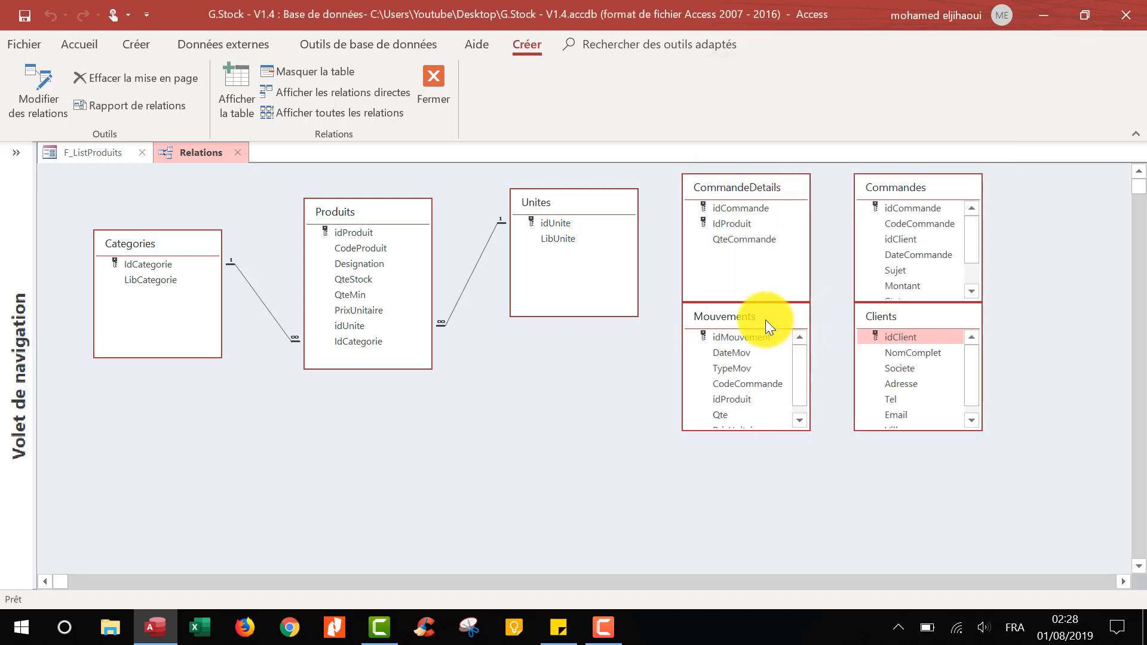
pyautogui.moveTo(765, 321); pyautogui.dragTo(760, 365)
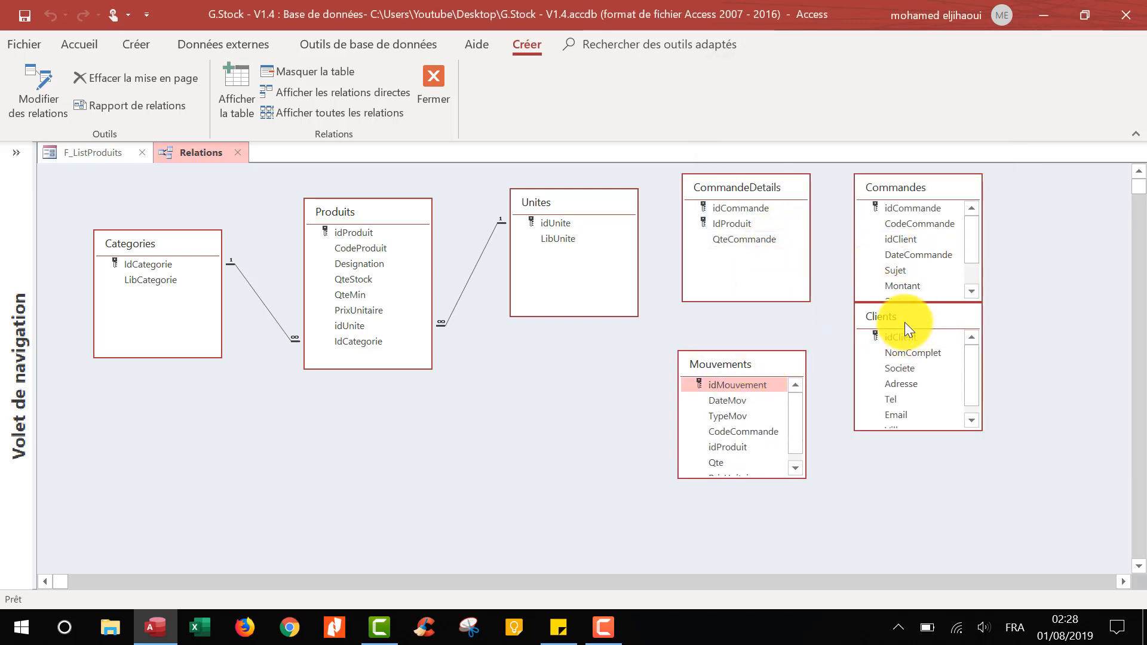
pyautogui.moveTo(904, 322)
pyautogui.mouseDown()
pyautogui.moveTo(904, 350)
pyautogui.moveTo(907, 327)
pyautogui.mouseUp()
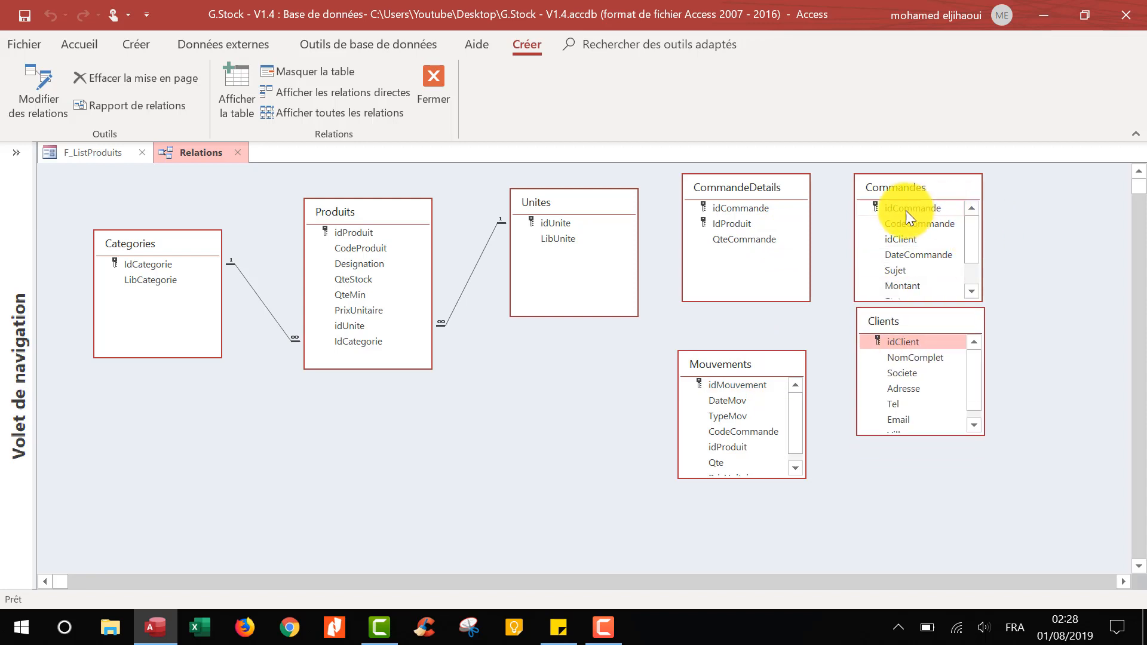
# Step: Relate idCommande in Commandes to idCommande in CommandeDetails, with referential integrity and cascading field updates
pyautogui.moveTo(893, 206); pyautogui.dragTo(750, 210)
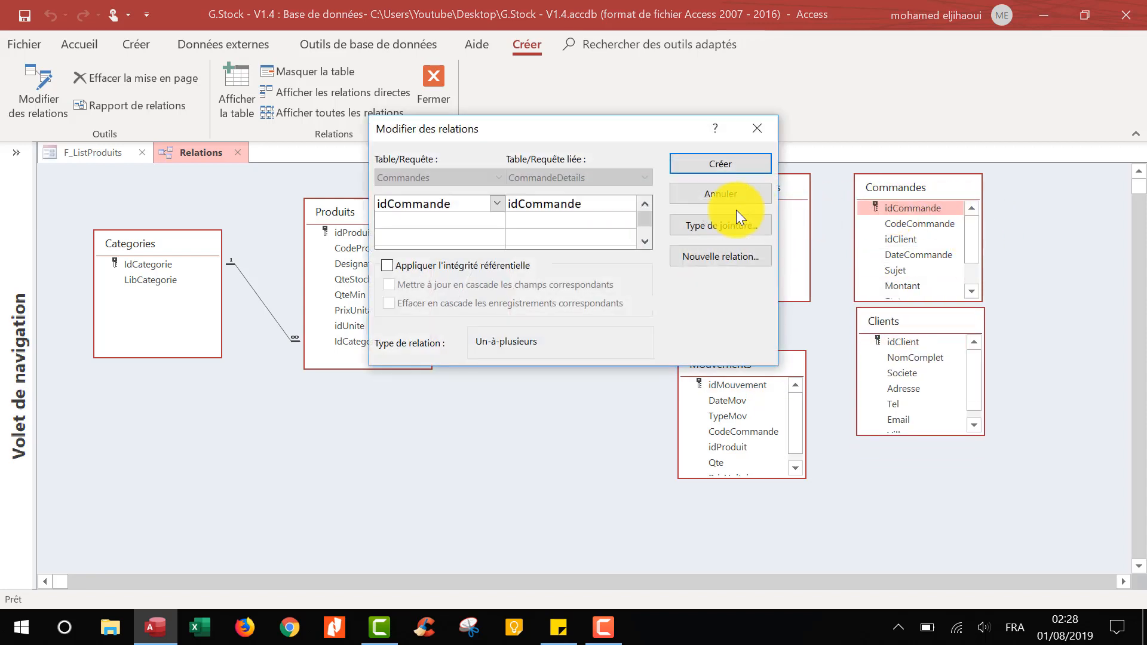
pyautogui.click(433, 264)
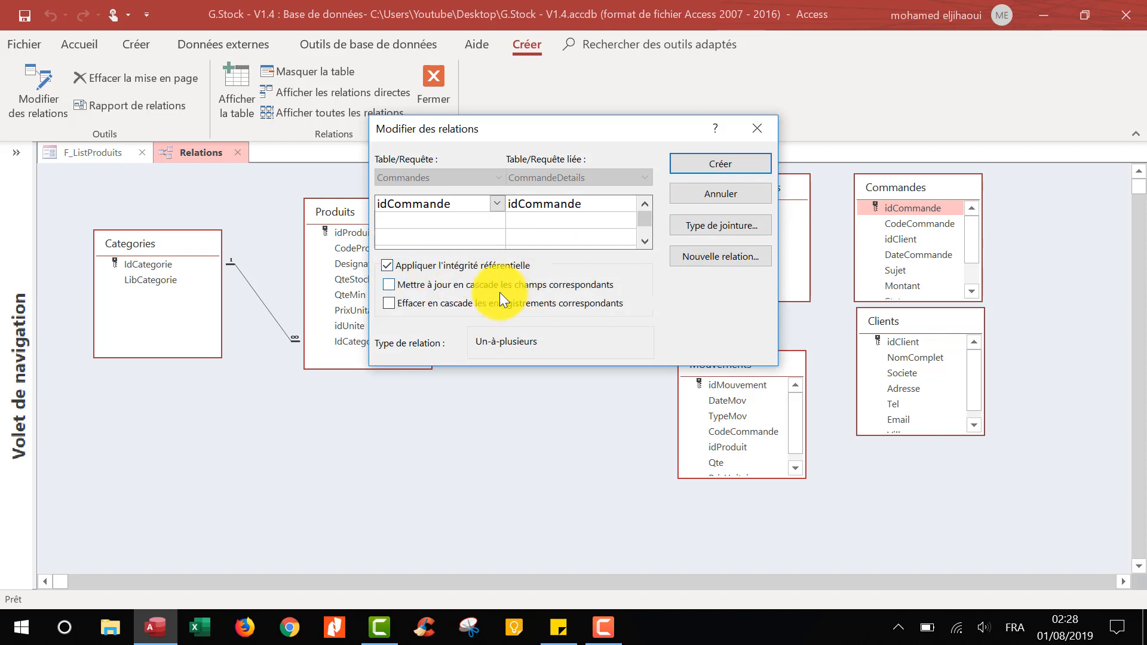
pyautogui.click(457, 285)
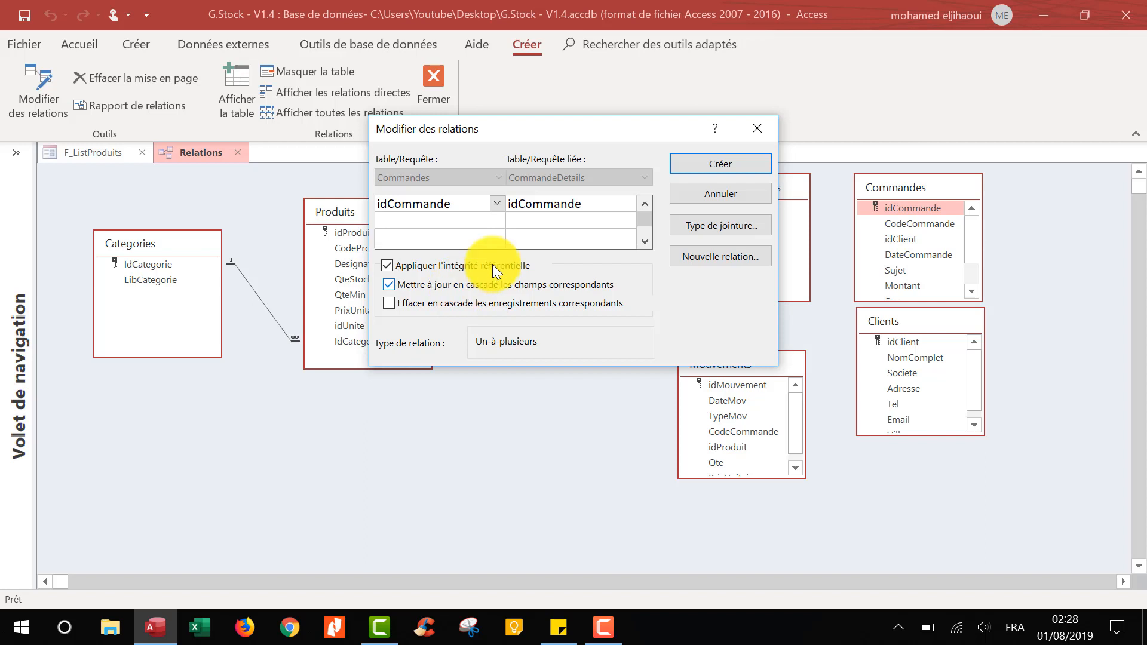
pyautogui.click(734, 165)
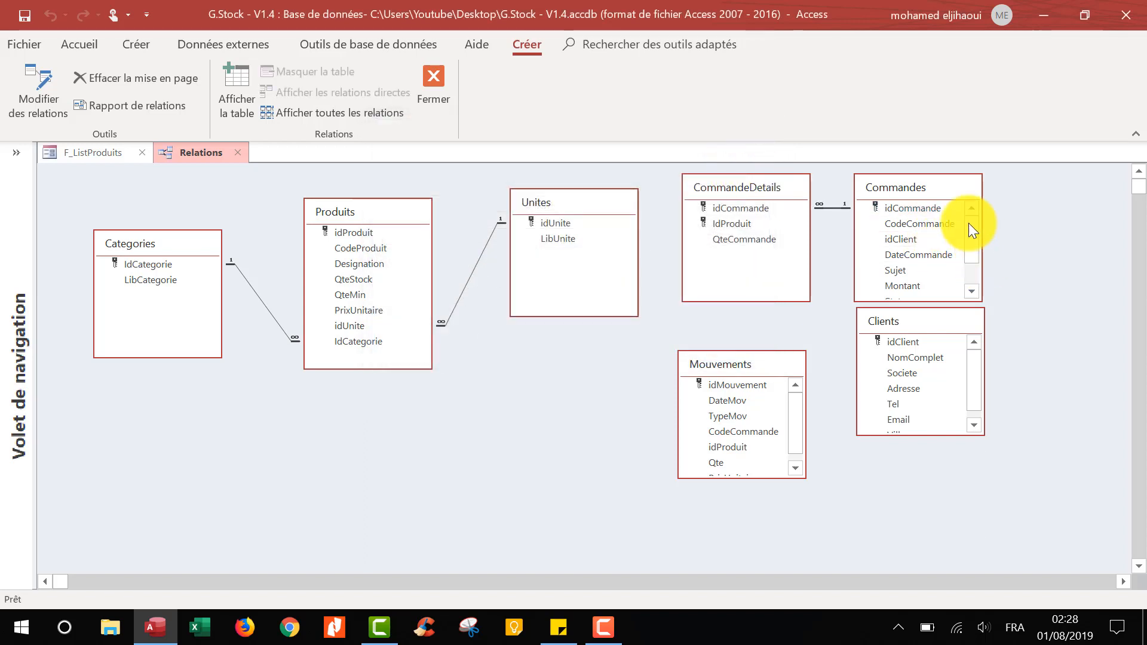
# Step: Relate idClient in Clients to idClient in Commandes with referential integrity and cascading updates, spacing out the two tables in the diagram
pyautogui.moveTo(941, 186); pyautogui.dragTo(966, 184)
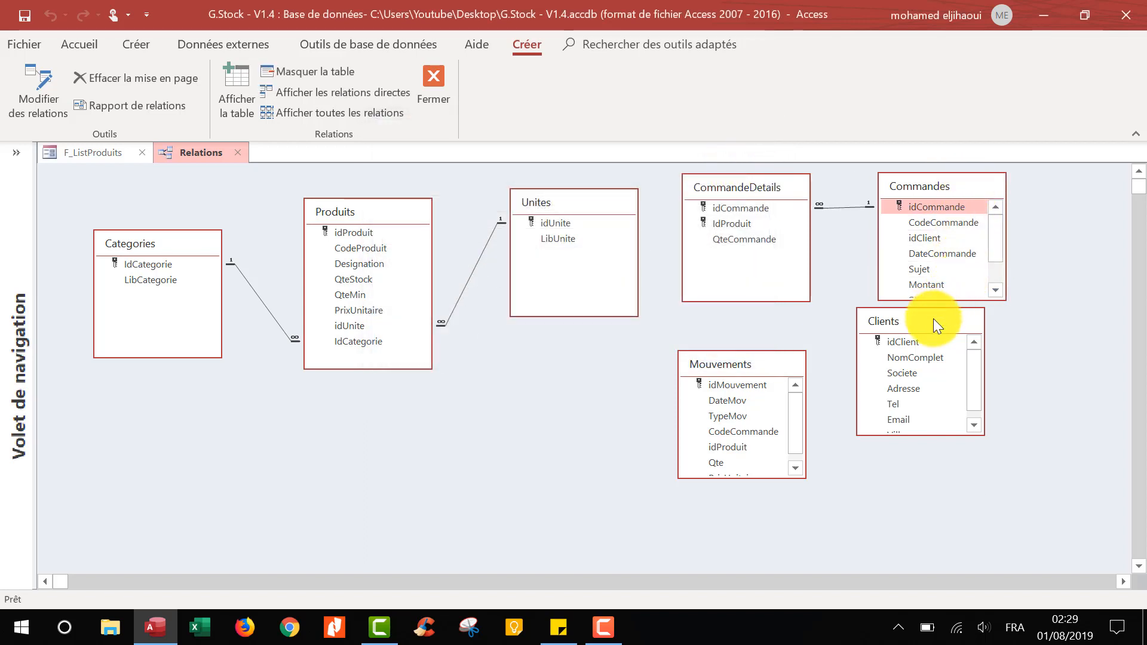
pyautogui.moveTo(934, 318); pyautogui.dragTo(1015, 317)
pyautogui.moveTo(923, 239); pyautogui.dragTo(984, 338)
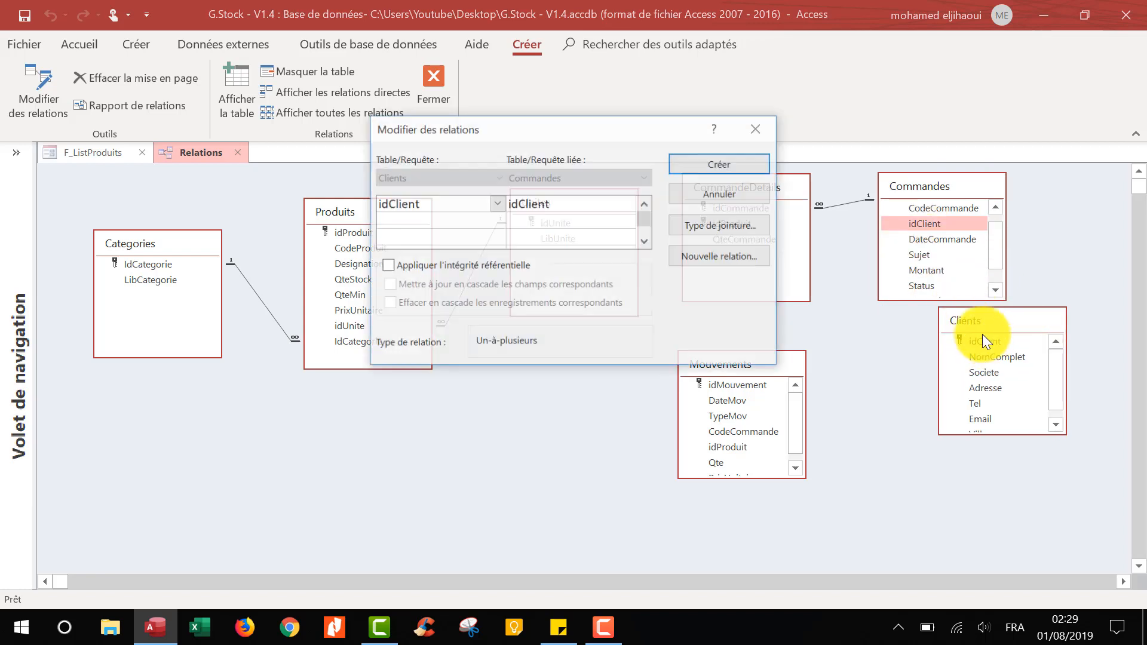
pyautogui.click(388, 265)
pyautogui.click(407, 282)
pyautogui.click(723, 167)
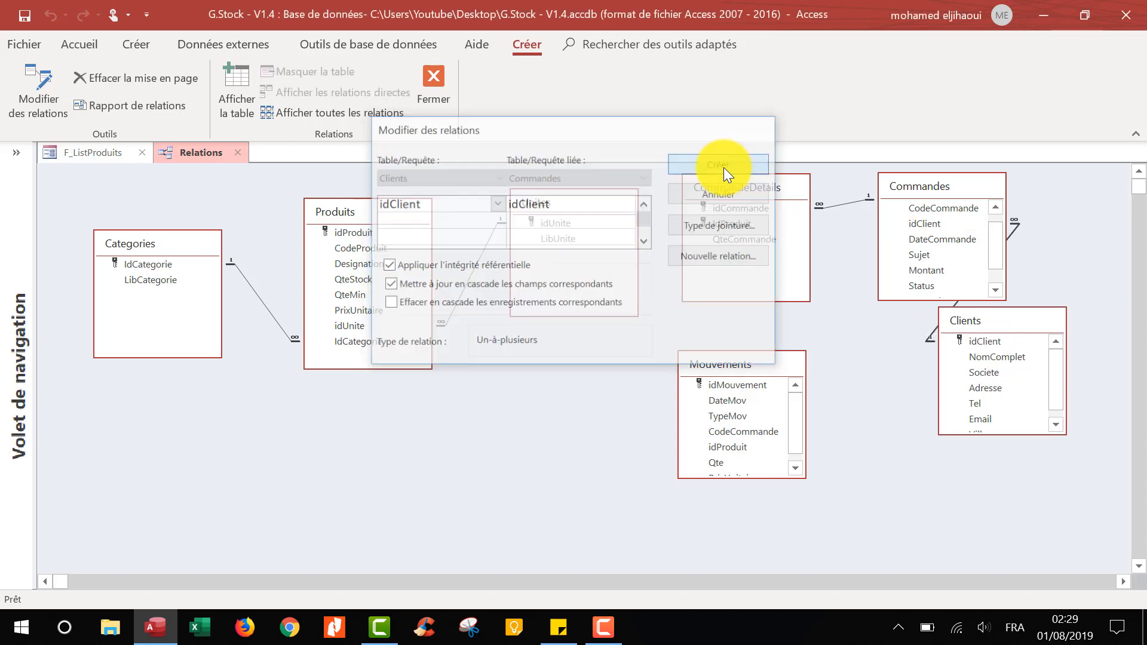
pyautogui.moveTo(999, 325); pyautogui.dragTo(1053, 336)
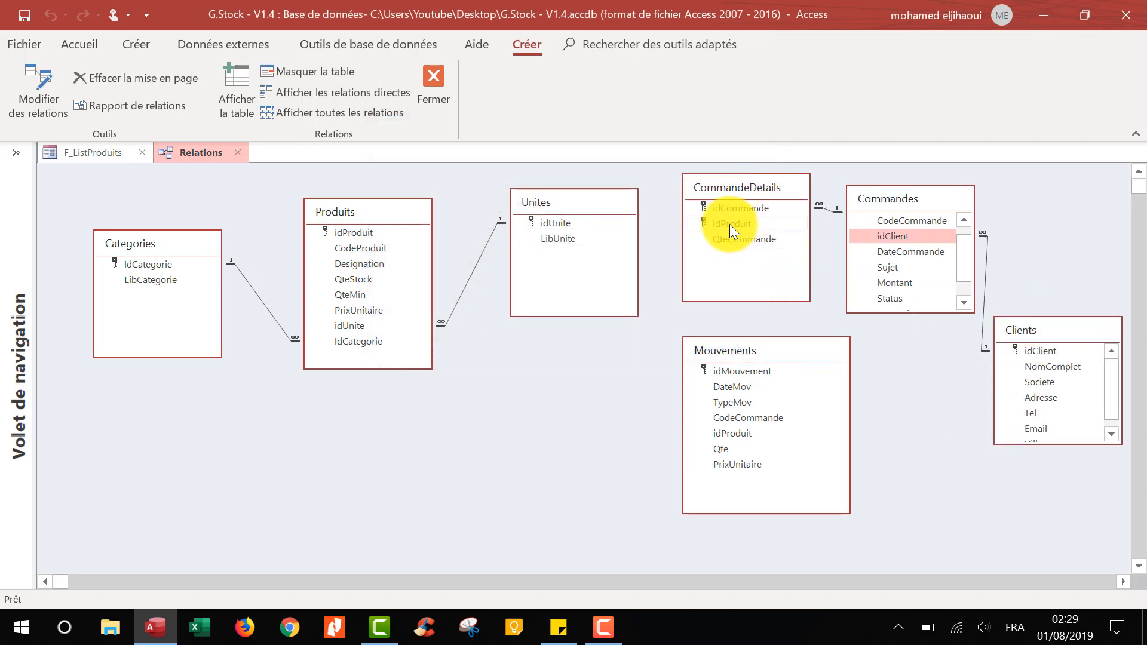
# Step: Try to relate idProduit in Produits to IdProduit in CommandeDetails, with referential integrity and cascading field updates
pyautogui.moveTo(730, 224)
pyautogui.mouseDown()
pyautogui.moveTo(515, 247)
pyautogui.moveTo(367, 250)
pyautogui.moveTo(356, 234)
pyautogui.moveTo(726, 224)
pyautogui.mouseUp()
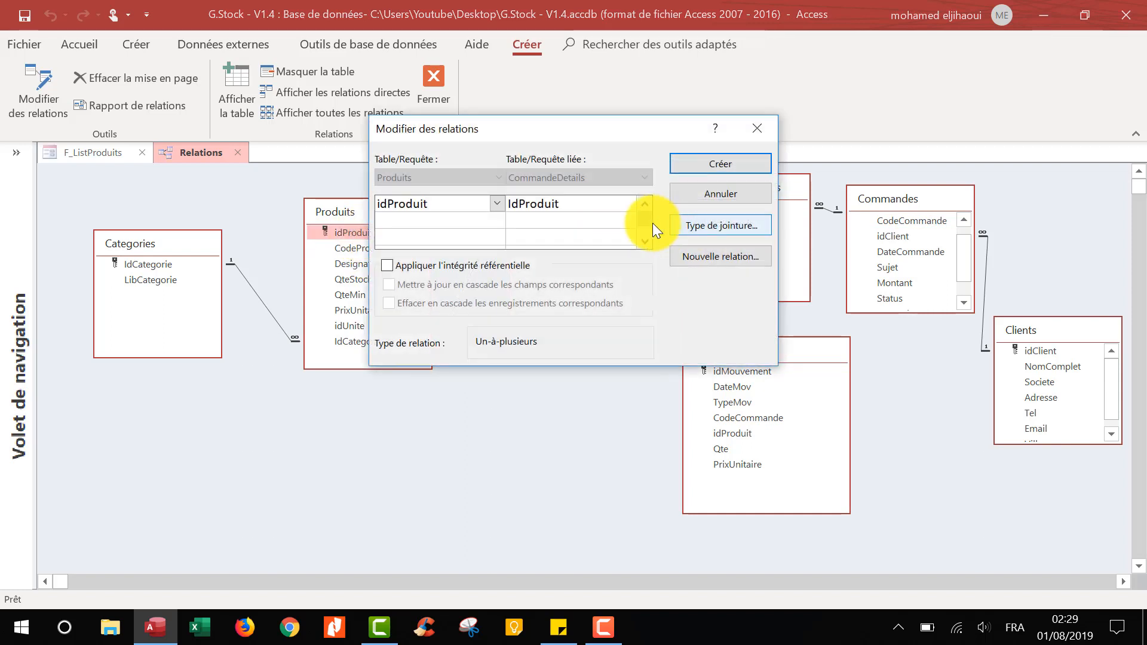
pyautogui.click(407, 267)
pyautogui.click(418, 286)
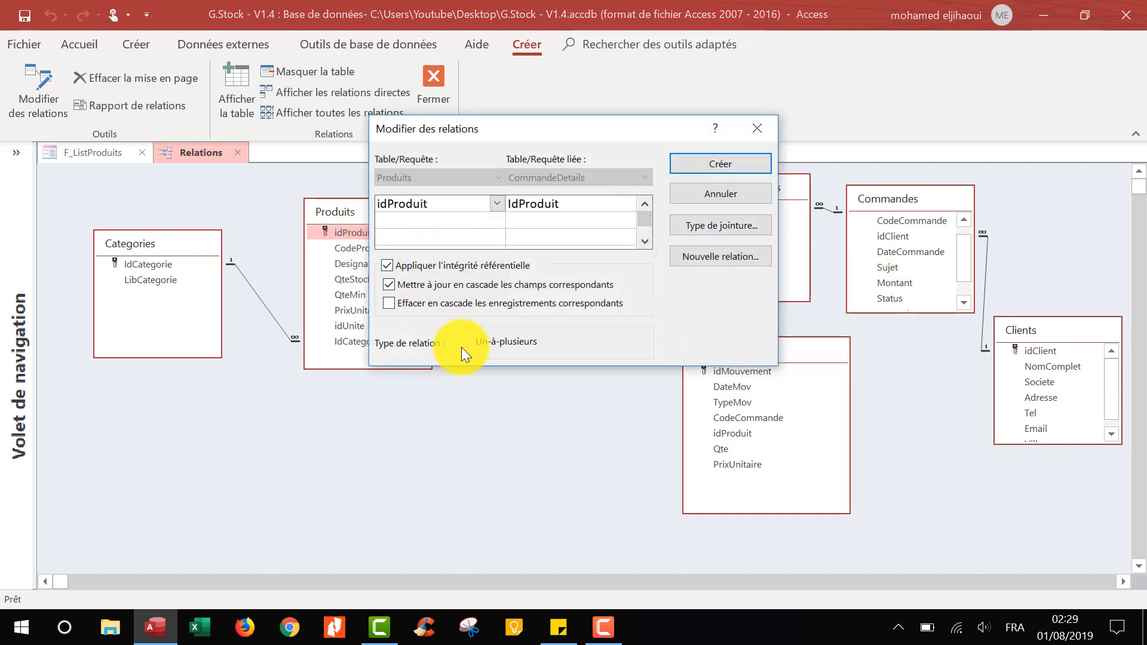
pyautogui.click(729, 161)
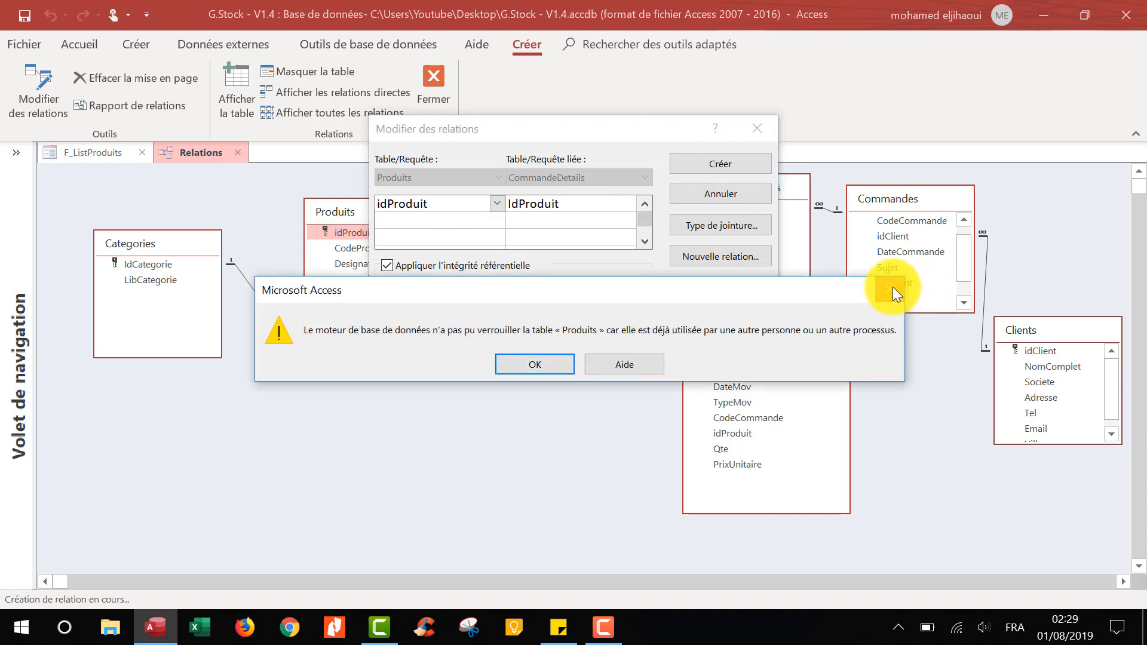
pyautogui.press('Return')
pyautogui.click(758, 128)
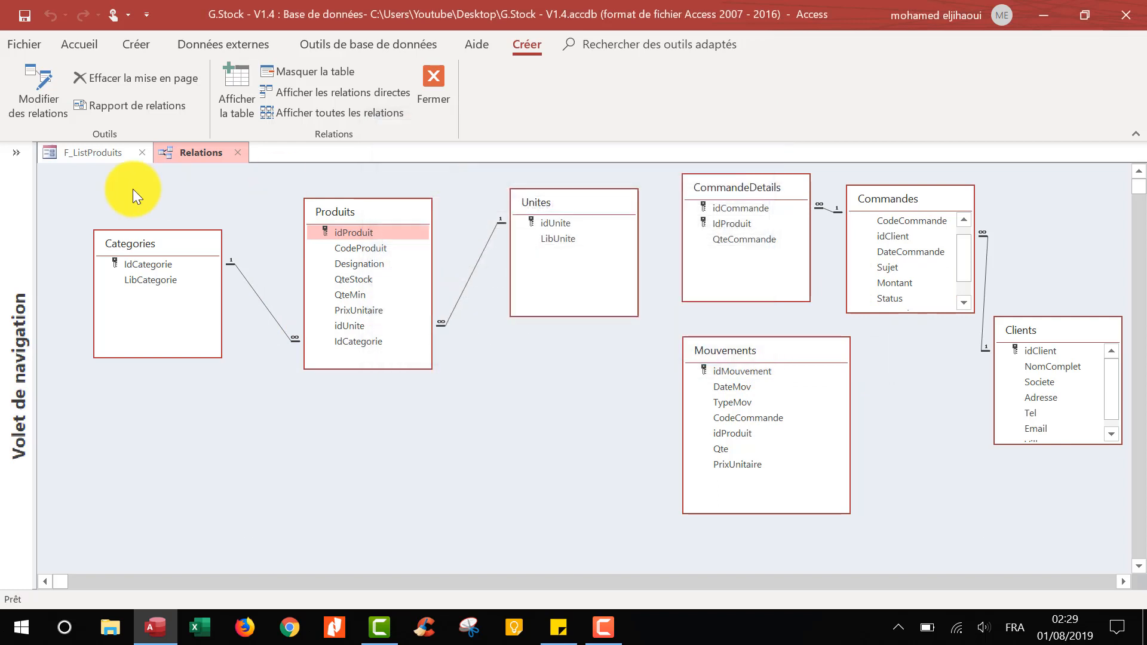
# Step: Close the F_ListProduits form
pyautogui.click(145, 153)
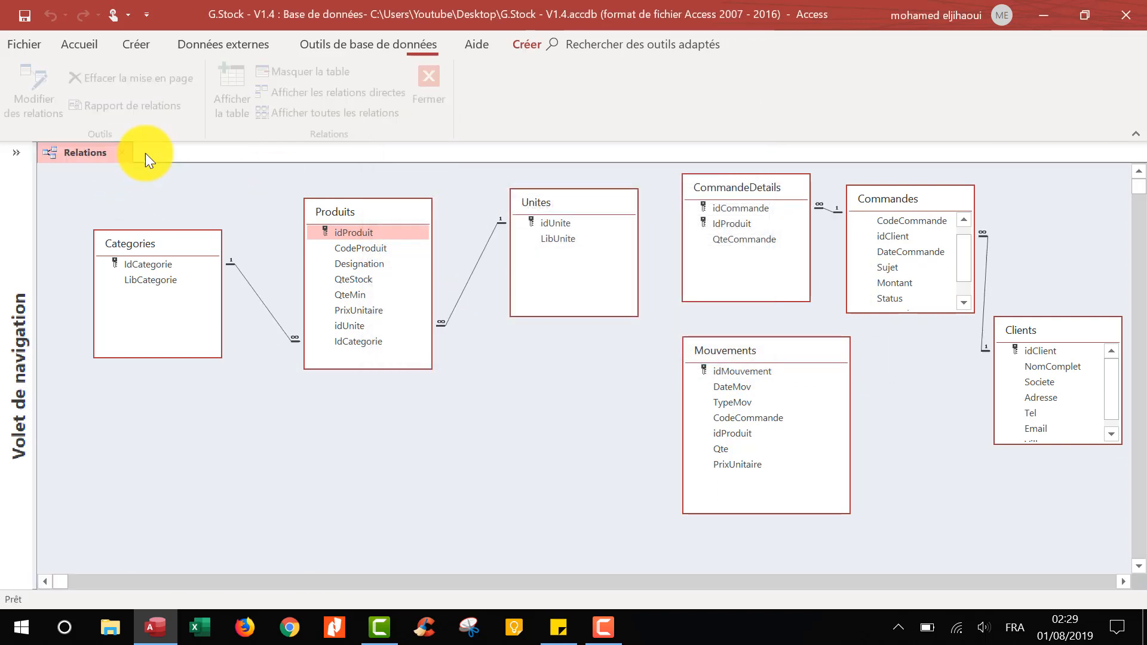
# Step: Relate idProduit in Produits to IdProduit in CommandeDetails, enforcing referential integrity and cascading field updates
pyautogui.moveTo(353, 231); pyautogui.dragTo(724, 222)
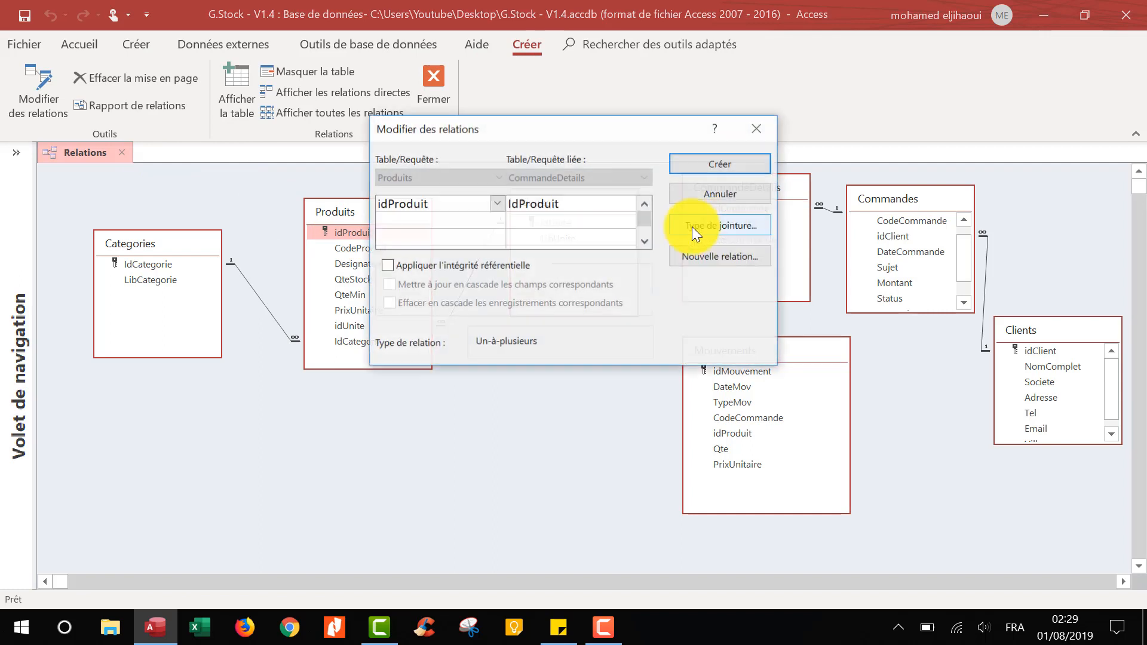
pyautogui.click(411, 268)
pyautogui.click(414, 283)
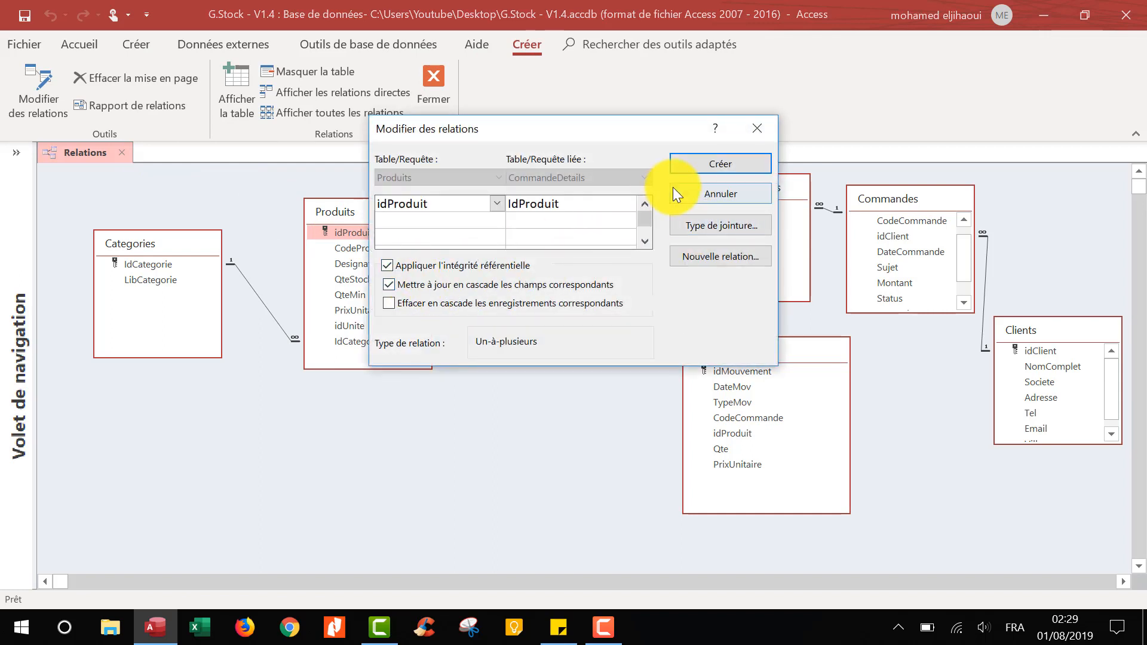
pyautogui.click(703, 163)
# Step: Rearrange the diagram so Unites sits above Categories, both placed before the Produits table
pyautogui.click(608, 207)
pyautogui.moveTo(532, 206); pyautogui.dragTo(221, 389)
pyautogui.moveTo(376, 213); pyautogui.dragTo(516, 207)
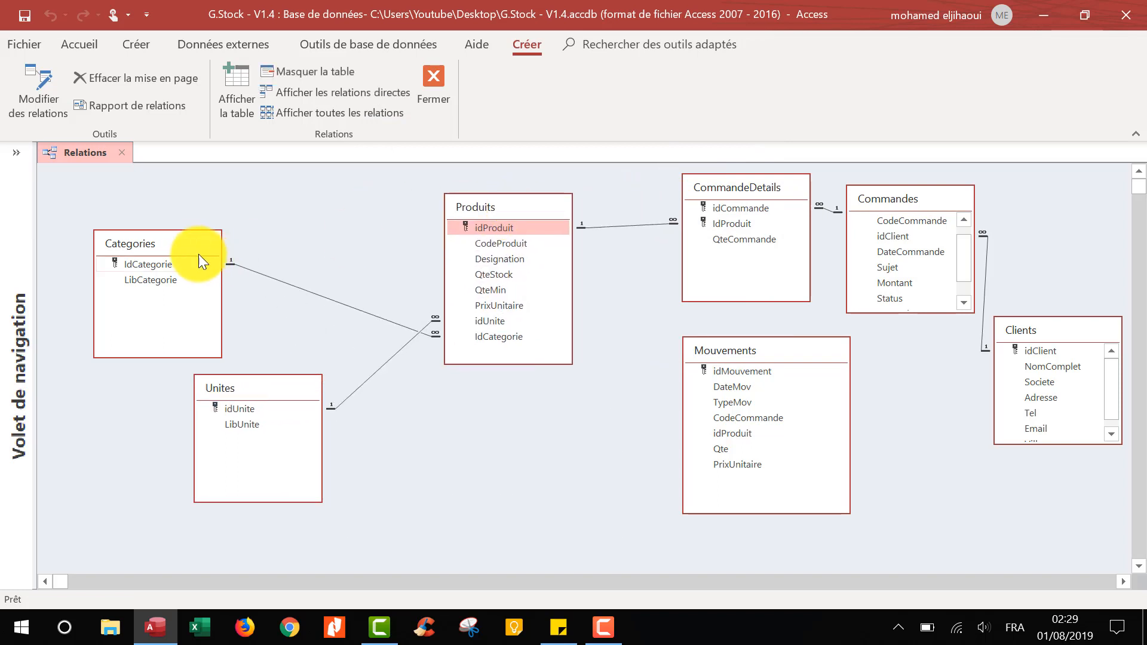
pyautogui.moveTo(198, 253); pyautogui.dragTo(370, 412)
pyautogui.moveTo(276, 388); pyautogui.dragTo(289, 189)
pyautogui.moveTo(358, 430); pyautogui.dragTo(261, 346)
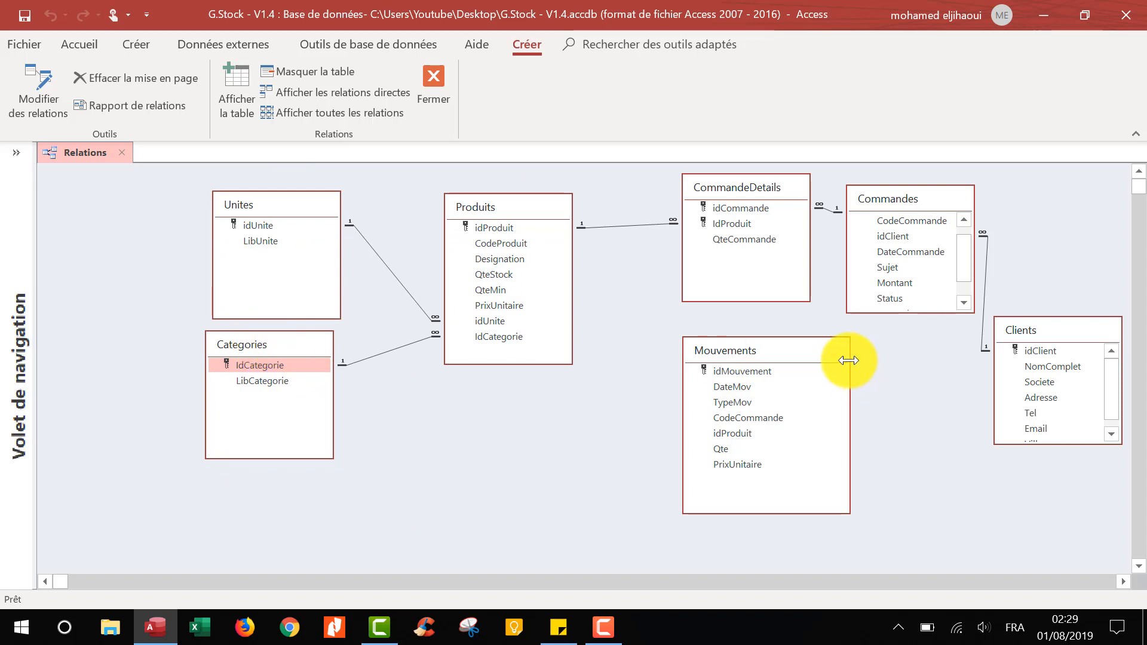
# Step: Bring CommandeDetails, Commandes, Clients and Mouvements closer to Produits, with Mouvements below CommandeDetails
pyautogui.moveTo(1049, 335); pyautogui.dragTo(1058, 339)
pyautogui.moveTo(765, 200); pyautogui.dragTo(703, 232)
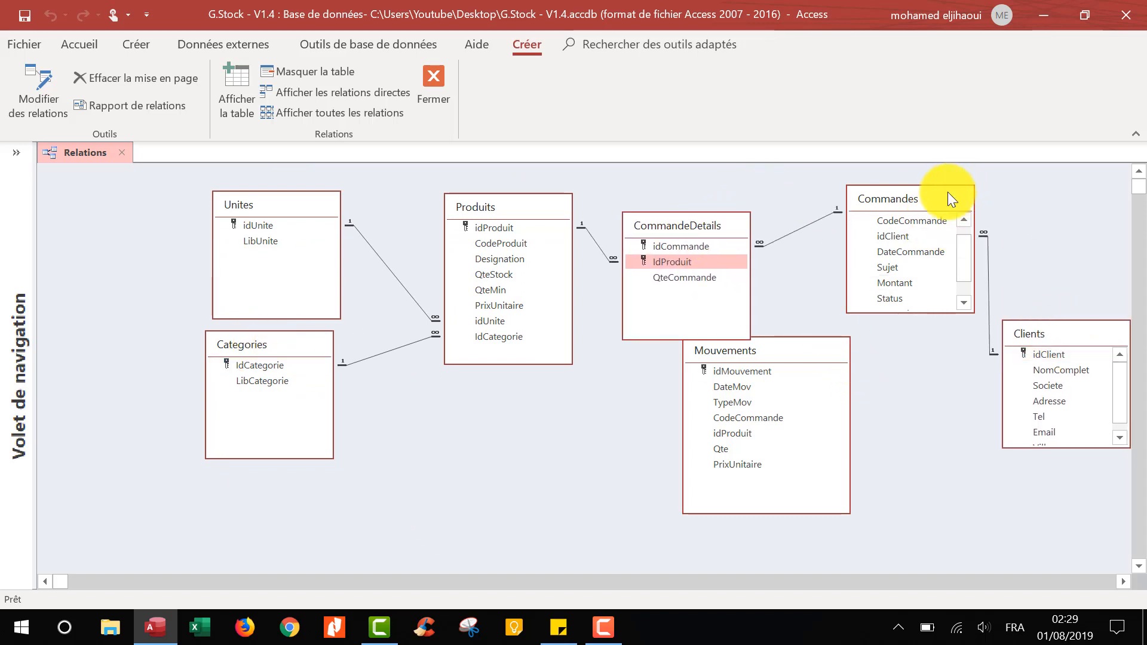
pyautogui.moveTo(948, 192); pyautogui.dragTo(893, 207)
pyautogui.moveTo(1059, 336); pyautogui.dragTo(1012, 367)
pyautogui.moveTo(770, 351); pyautogui.dragTo(685, 362)
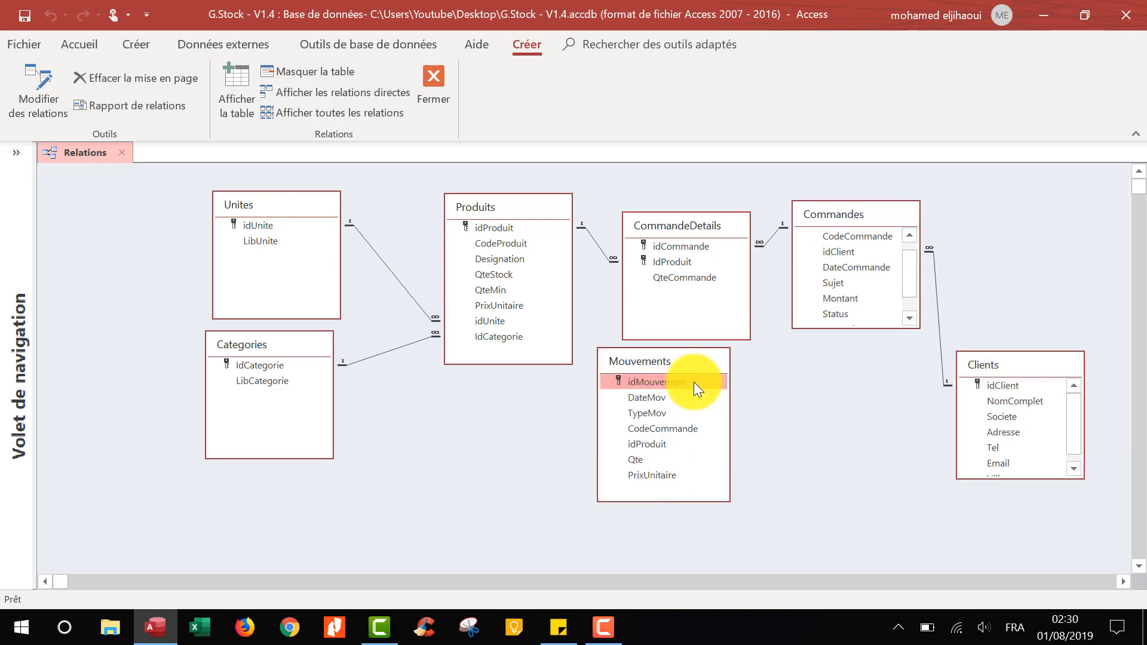
# Step: Relate idProduit in Mouvements to idProduit in Produits, enforcing referential integrity and cascading field updates
pyautogui.click(646, 447)
pyautogui.moveTo(638, 442); pyautogui.dragTo(508, 228)
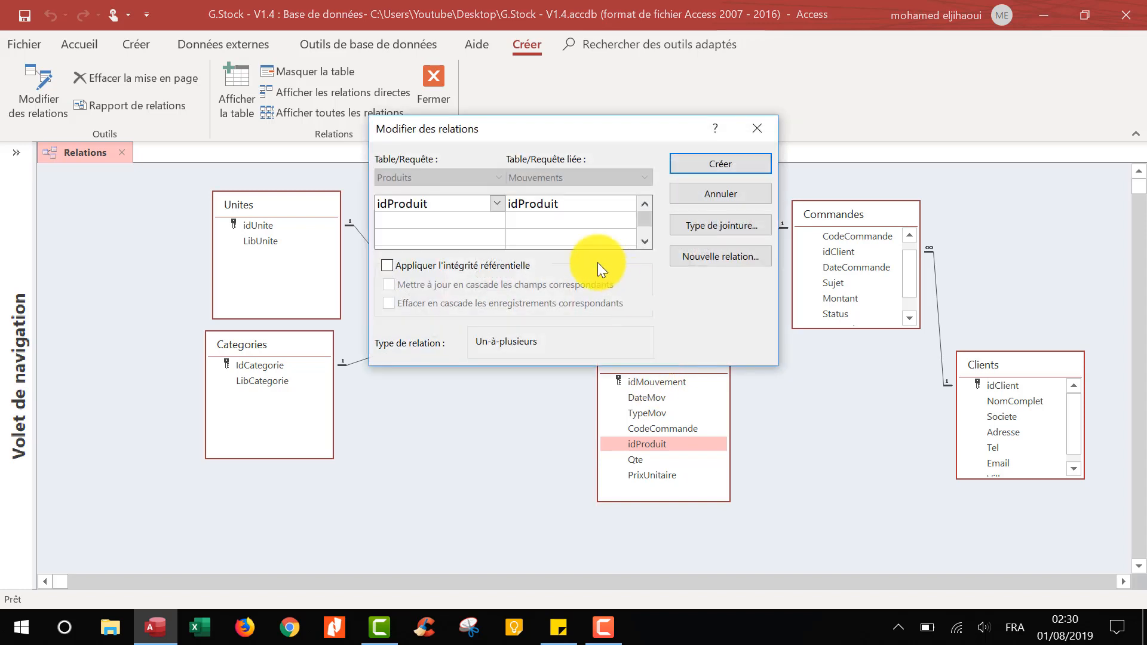
pyautogui.click(410, 267)
pyautogui.click(416, 283)
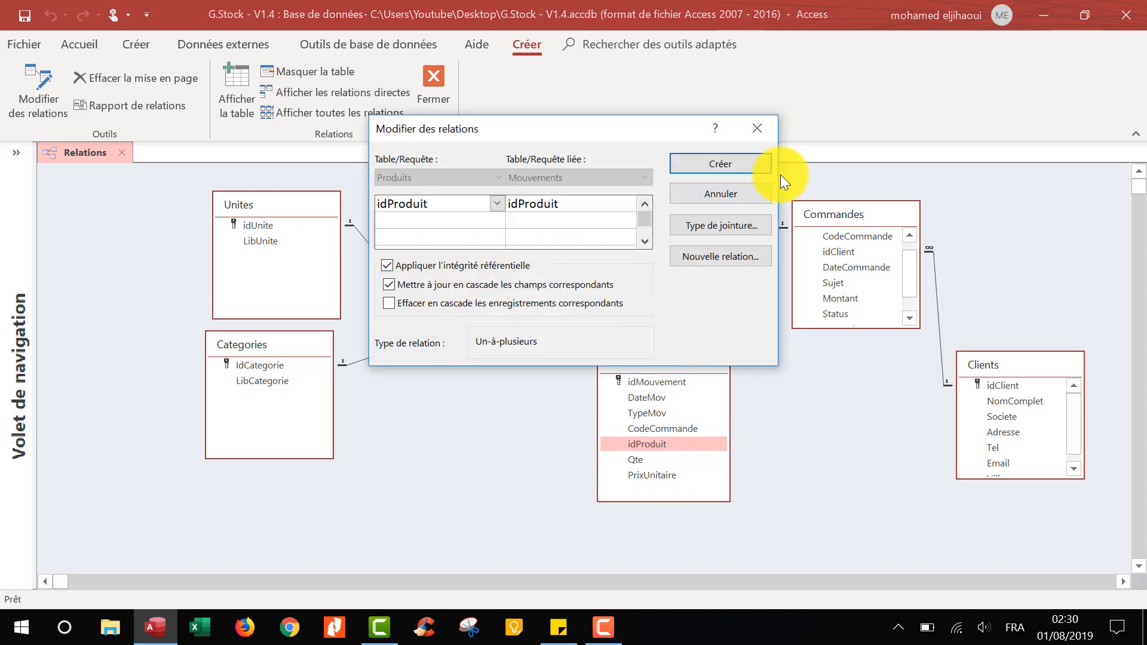
pyautogui.click(727, 166)
# Step: Space out Mouvements, CommandeDetails, Commandes and Clients in the diagram to separate the relationship lines
pyautogui.moveTo(651, 361); pyautogui.dragTo(691, 382)
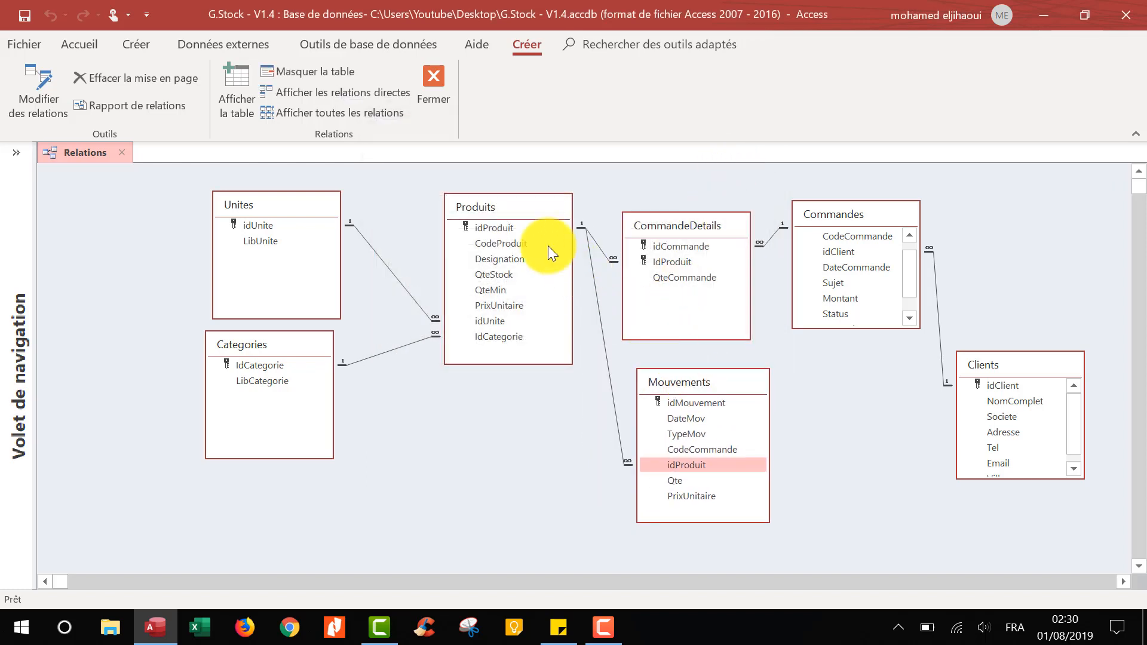
pyautogui.moveTo(676, 227); pyautogui.dragTo(694, 170)
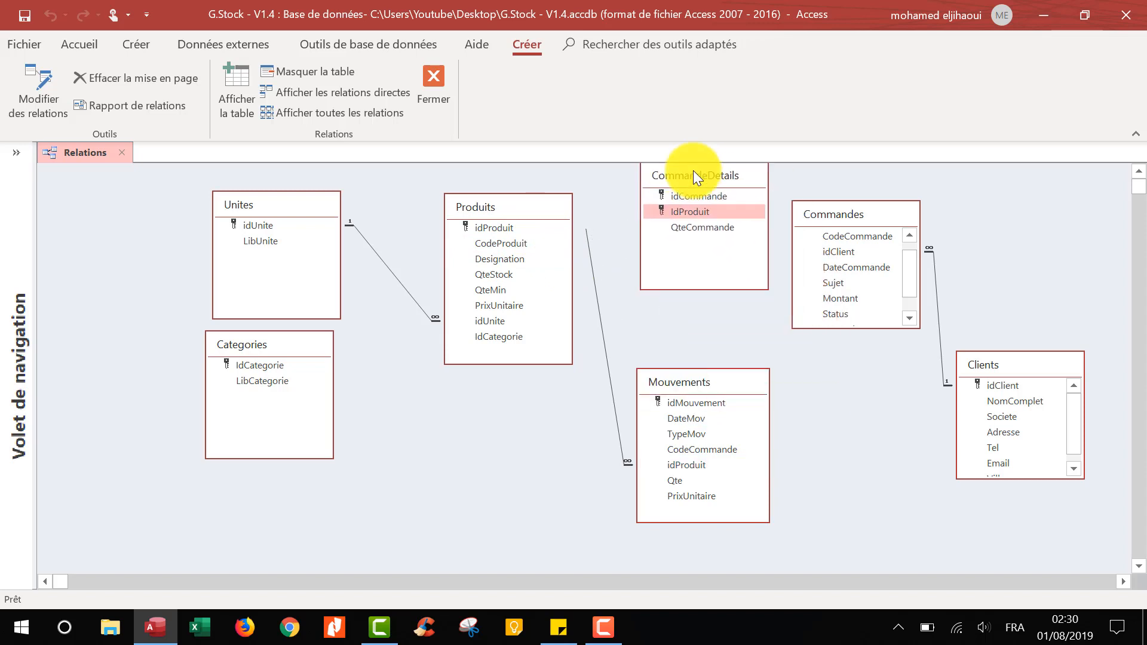
pyautogui.moveTo(855, 217); pyautogui.dragTo(881, 251)
pyautogui.moveTo(996, 358); pyautogui.dragTo(1026, 337)
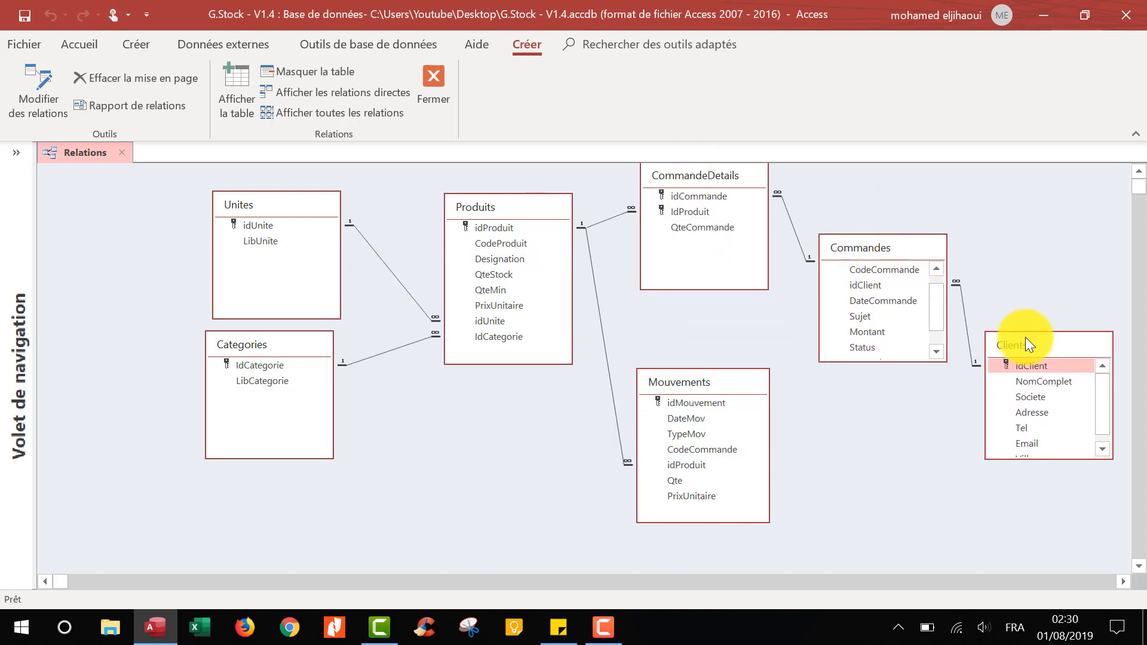
# Step: Review the settings of the relationship between Produits and Mouvements, keeping them as they are
pyautogui.doubleClick(603, 332)
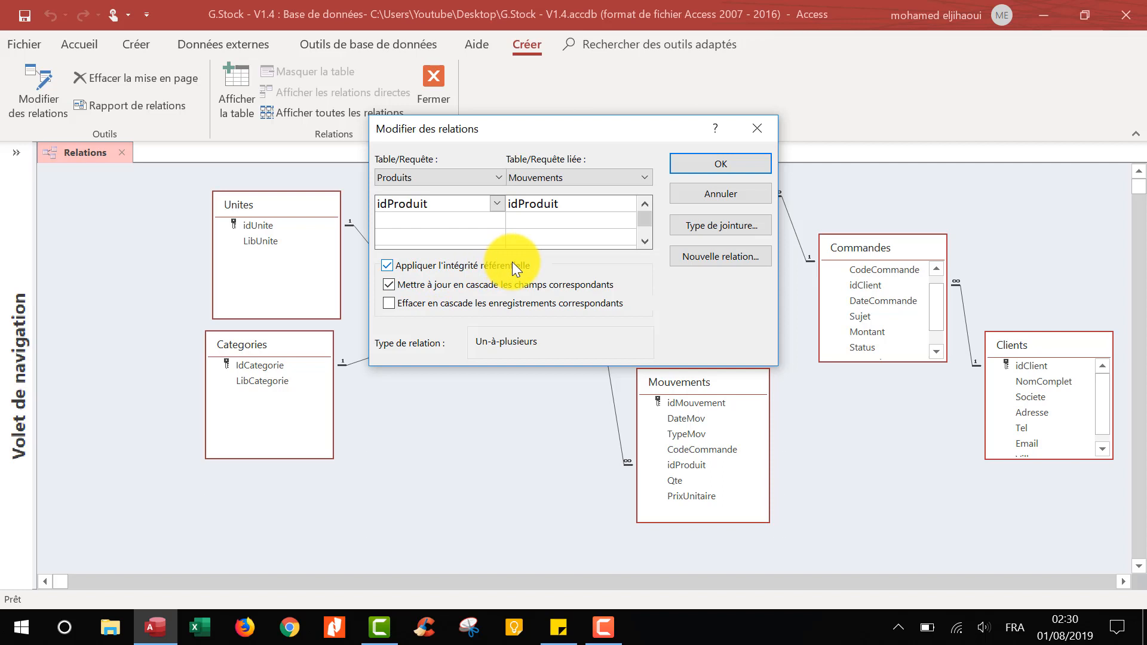
pyautogui.moveTo(604, 135); pyautogui.dragTo(270, 163)
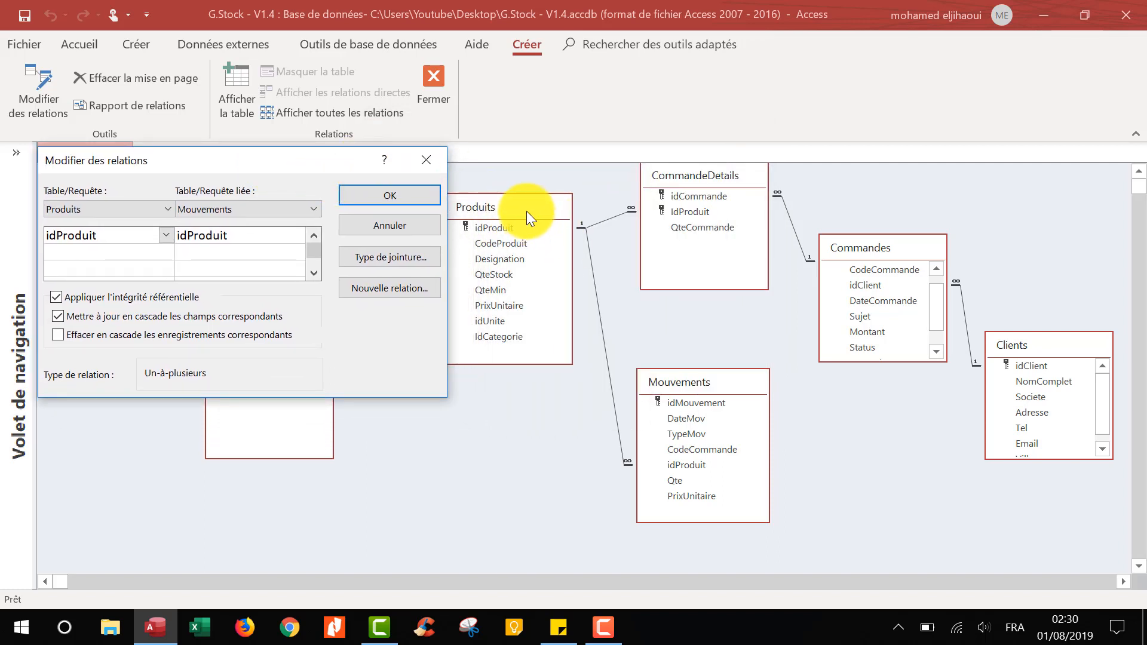
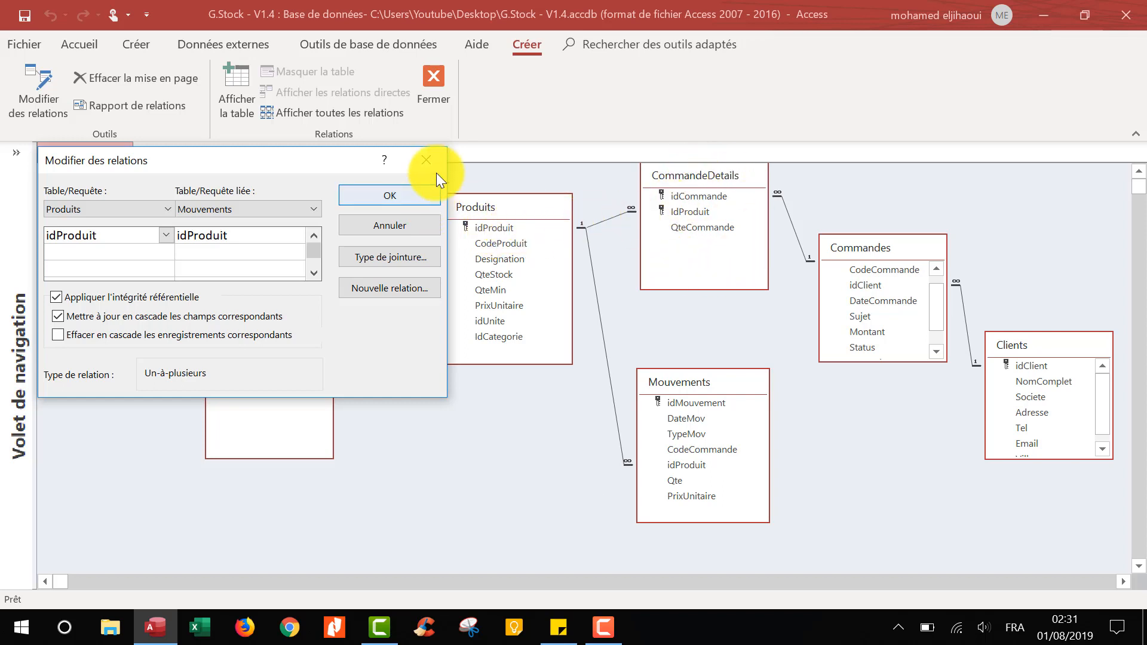
pyautogui.click(400, 195)
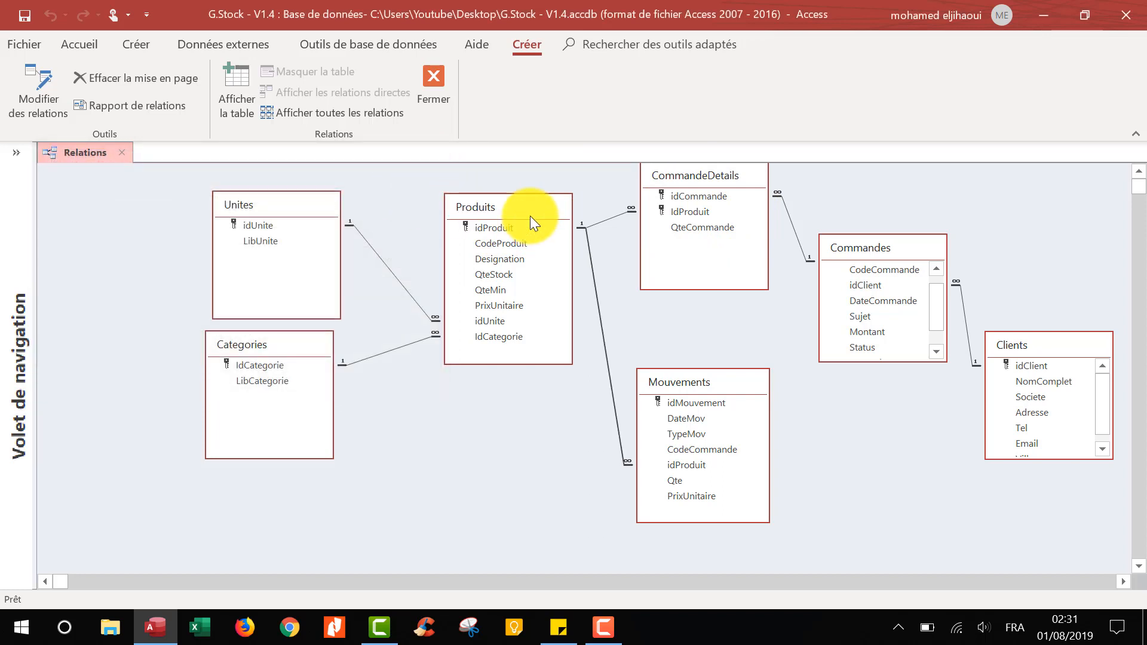
# Step: Reposition the Produits and CommandeDetails tables in the diagram and trace their link from idProduit to IdProduit
pyautogui.moveTo(527, 203); pyautogui.dragTo(514, 214)
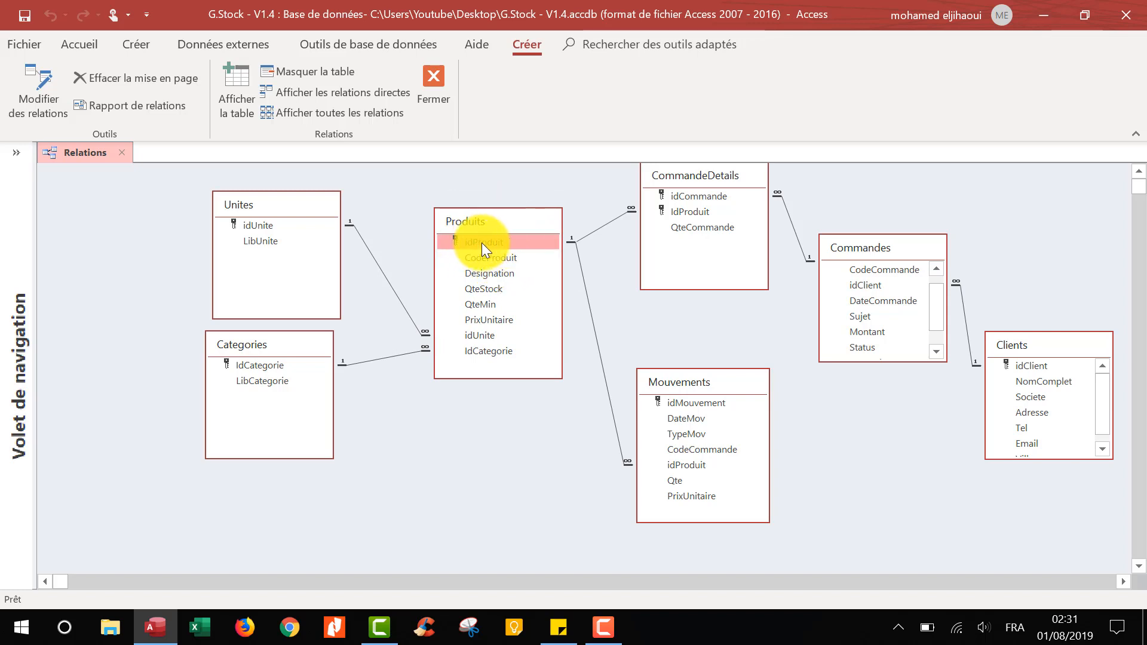
pyautogui.moveTo(490, 221); pyautogui.dragTo(489, 195)
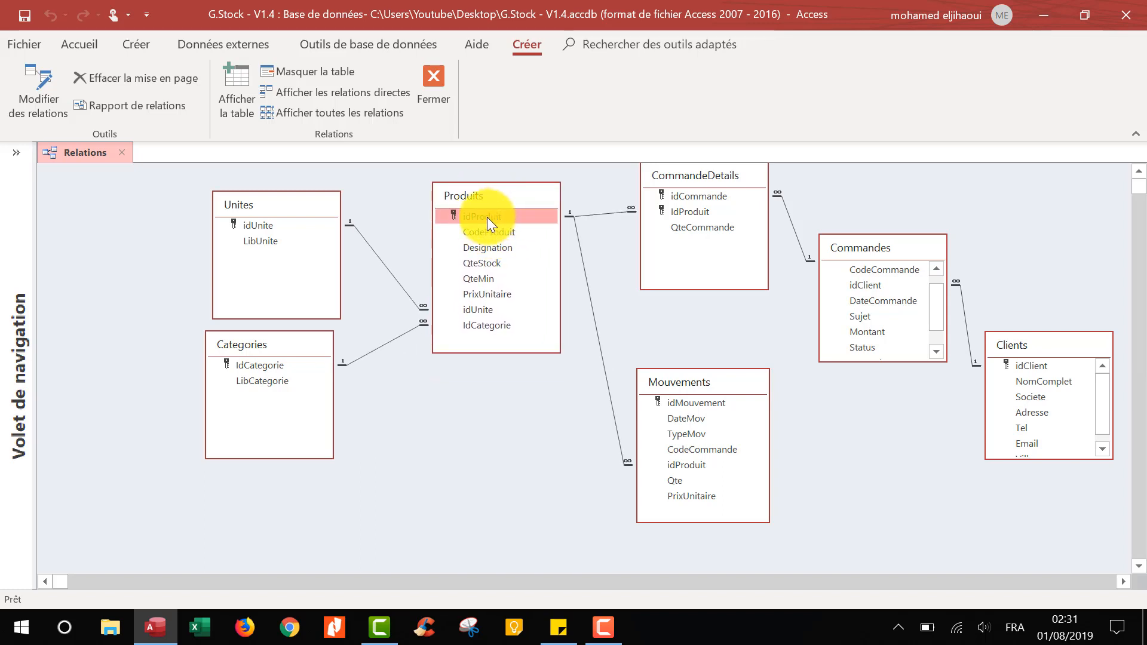
pyautogui.moveTo(502, 217); pyautogui.dragTo(687, 213)
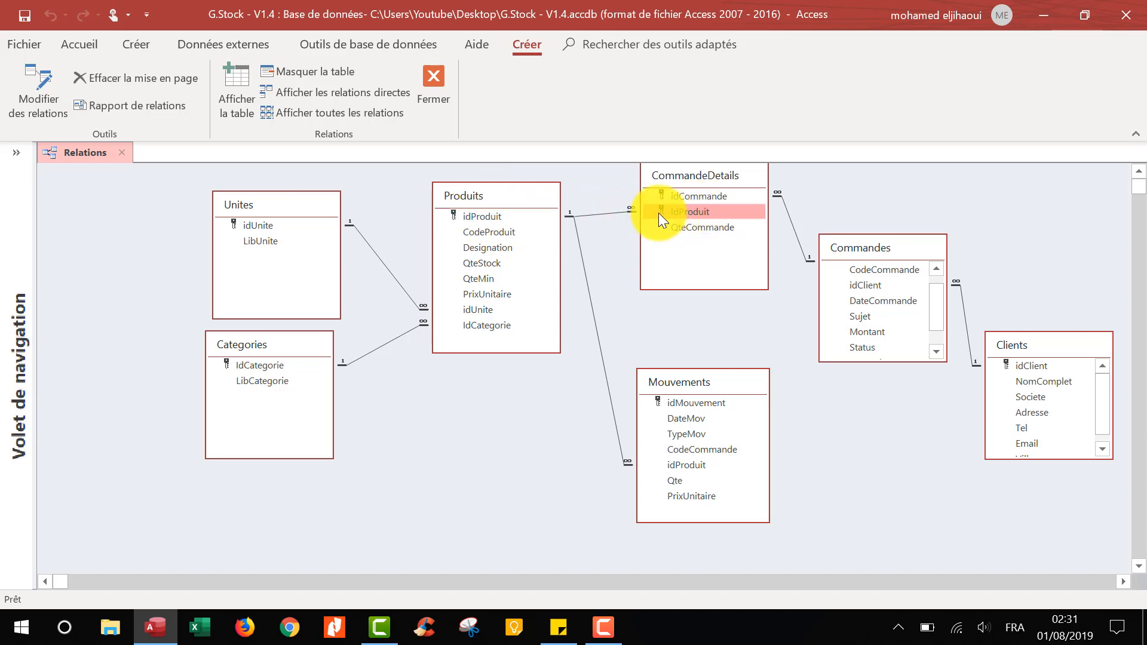
pyautogui.moveTo(482, 216); pyautogui.dragTo(686, 209)
pyautogui.moveTo(705, 169); pyautogui.dragTo(708, 195)
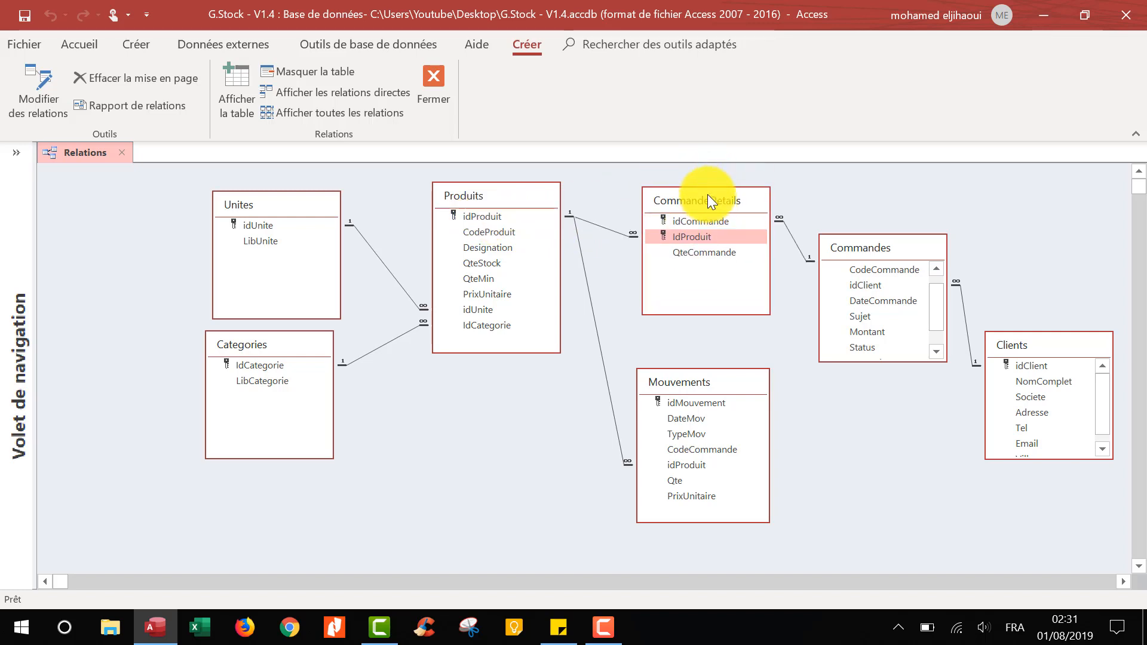
# Step: Move the Clients table up beside Commandes, then close the relationship diagram and save its layout
pyautogui.moveTo(1039, 342); pyautogui.dragTo(1038, 265)
pyautogui.scroll(1, 937, 277)
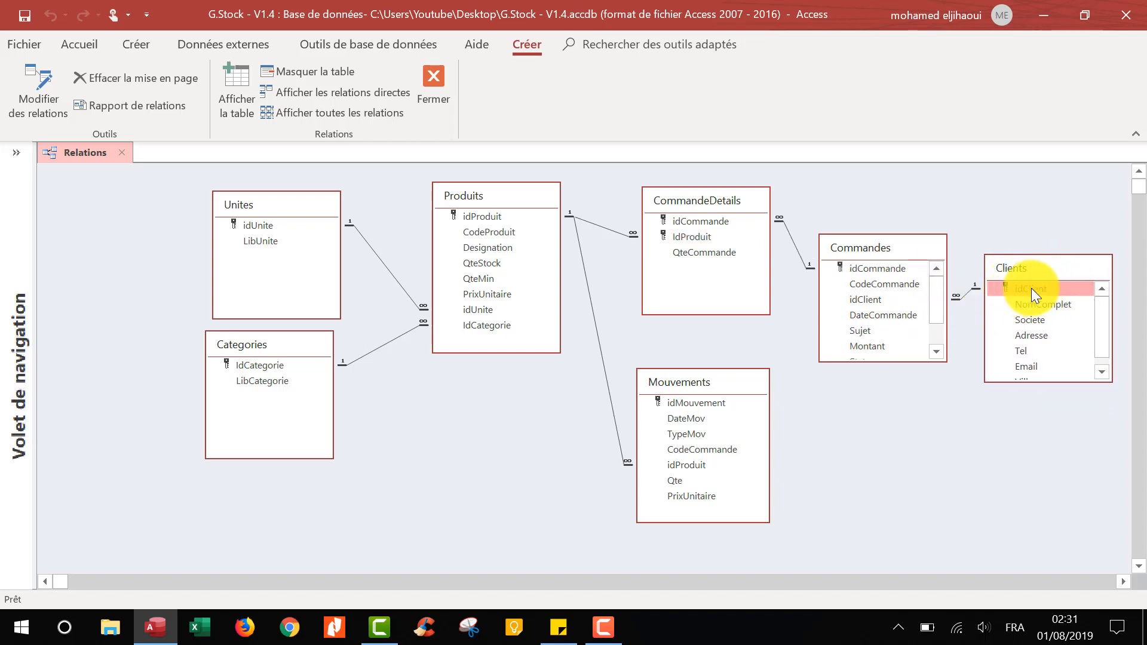
pyautogui.moveTo(1036, 288); pyautogui.dragTo(869, 298)
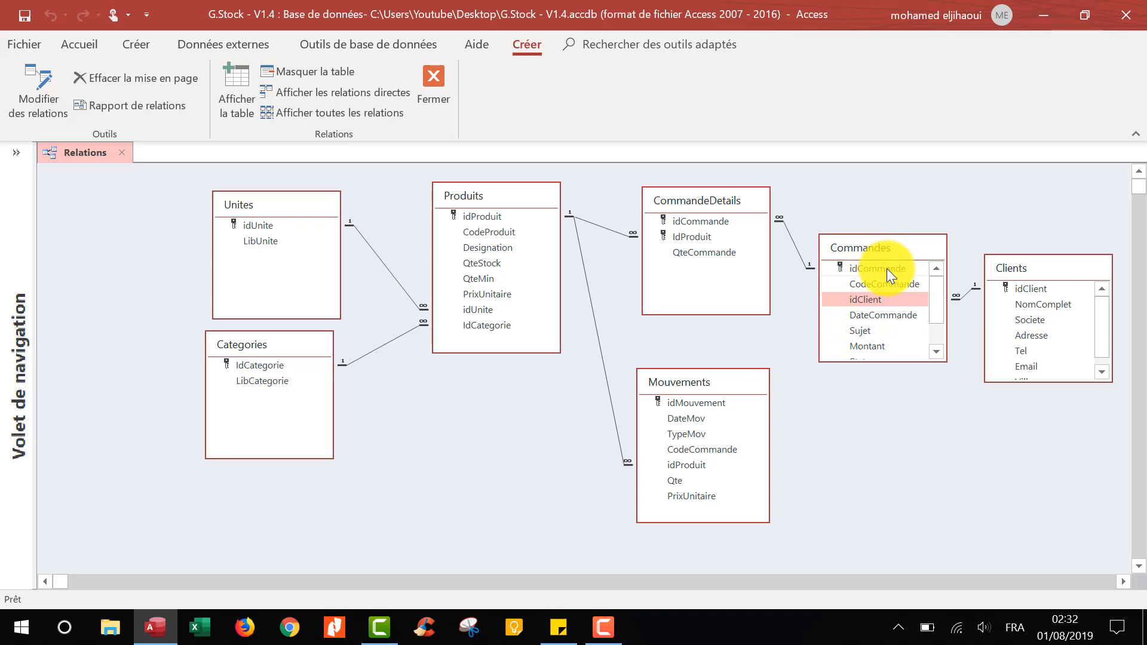
pyautogui.moveTo(883, 268); pyautogui.dragTo(704, 220)
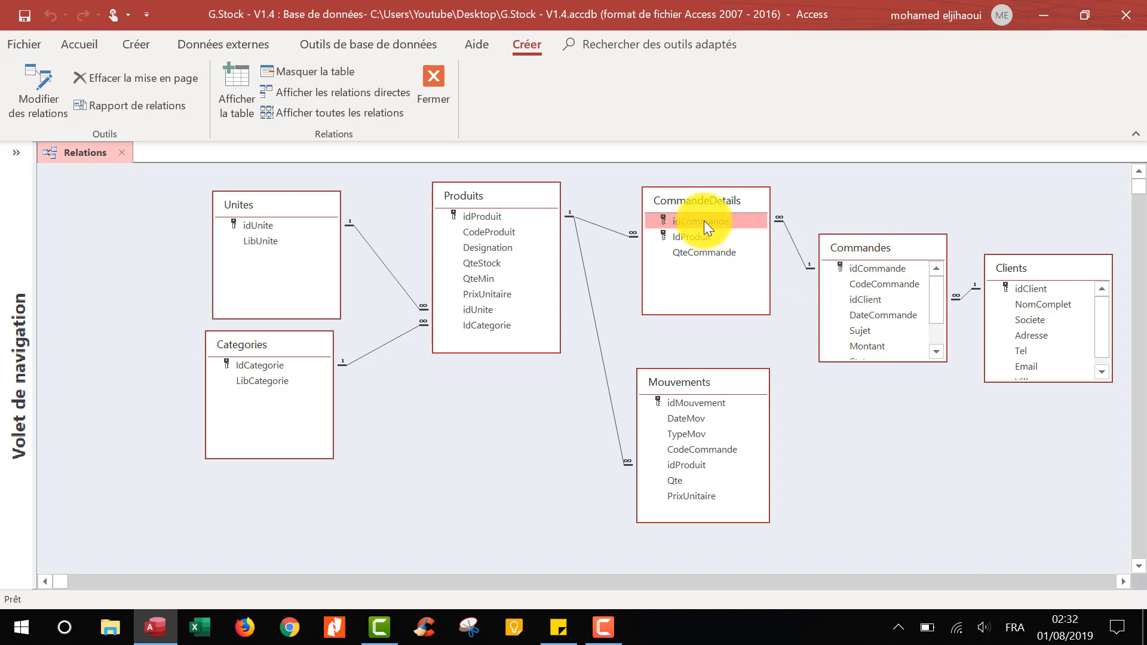
pyautogui.click(425, 80)
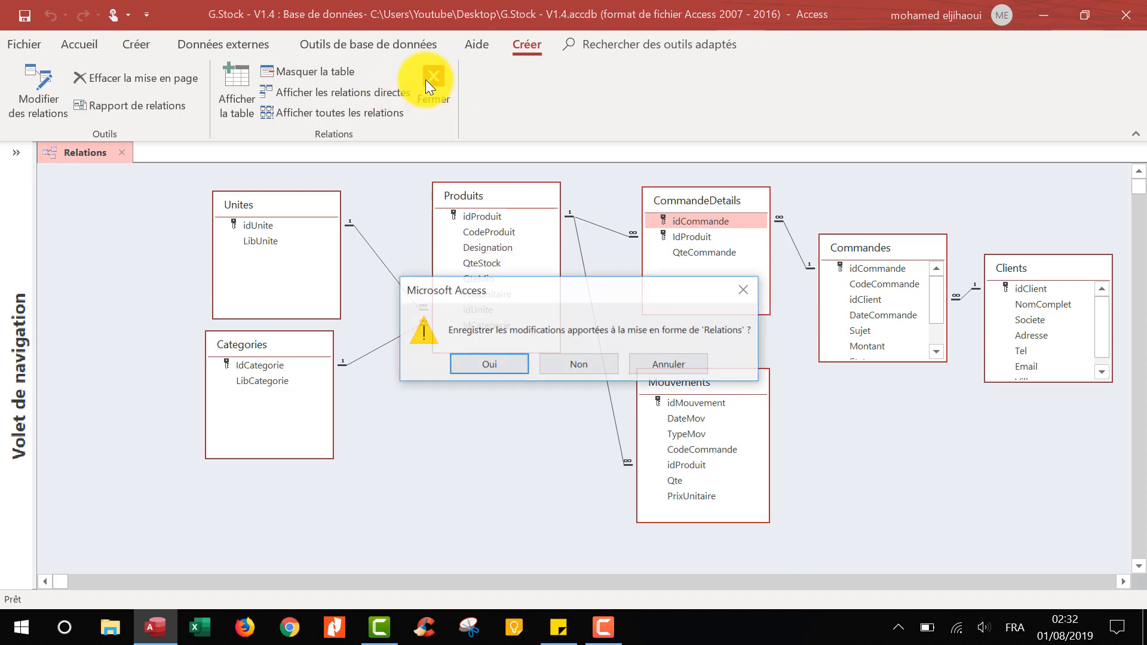
pyautogui.click(487, 364)
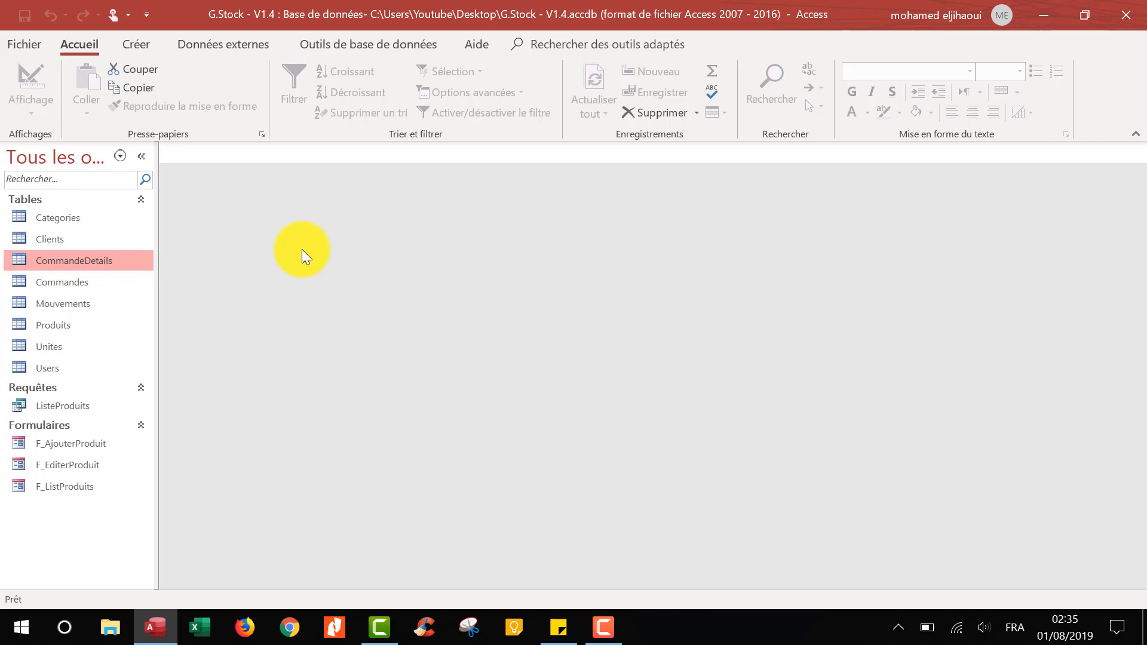
# Step: Open the Clients table in datasheet view and examine its columns from idClient to Ville
pyautogui.doubleClick(56, 242)
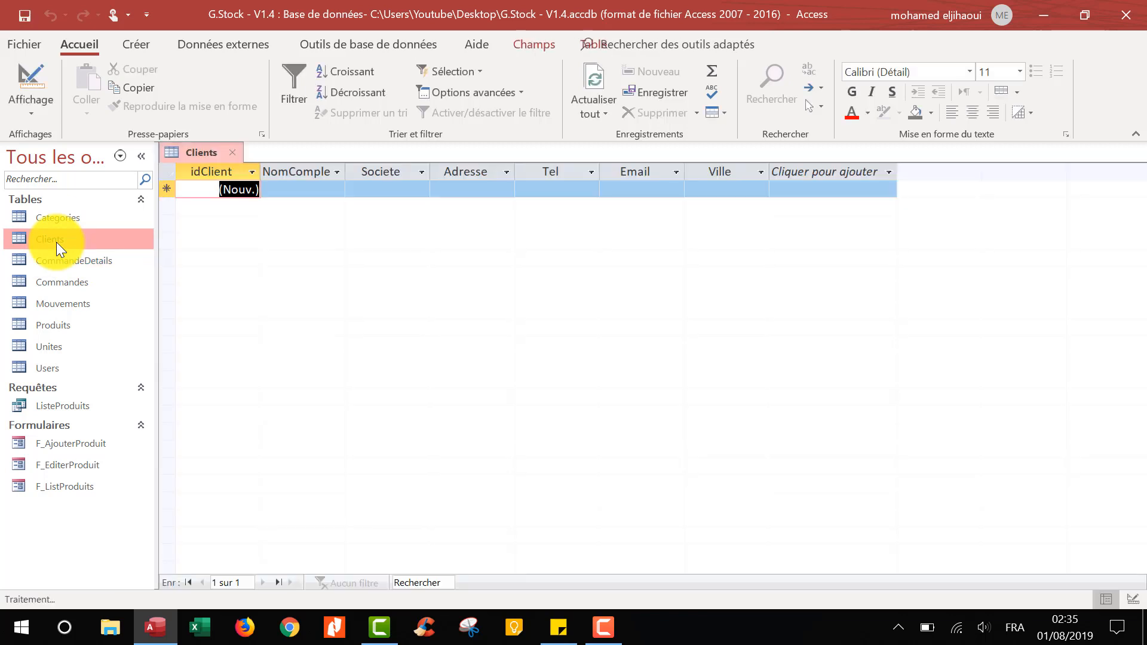
pyautogui.rightClick(199, 154)
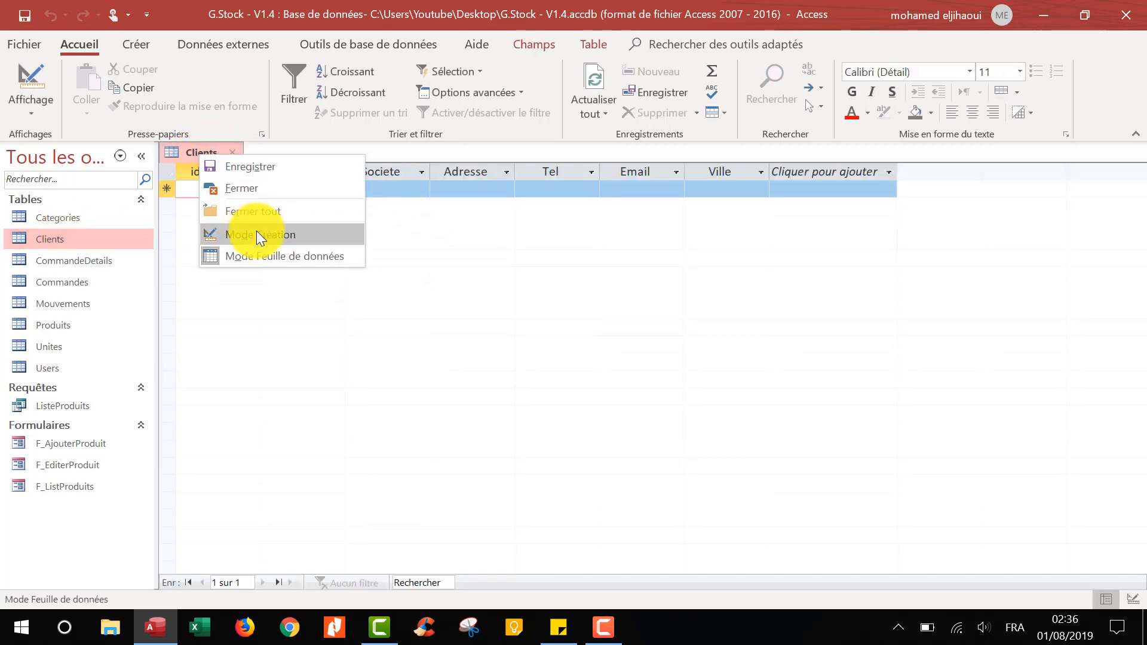
pyautogui.click(582, 178)
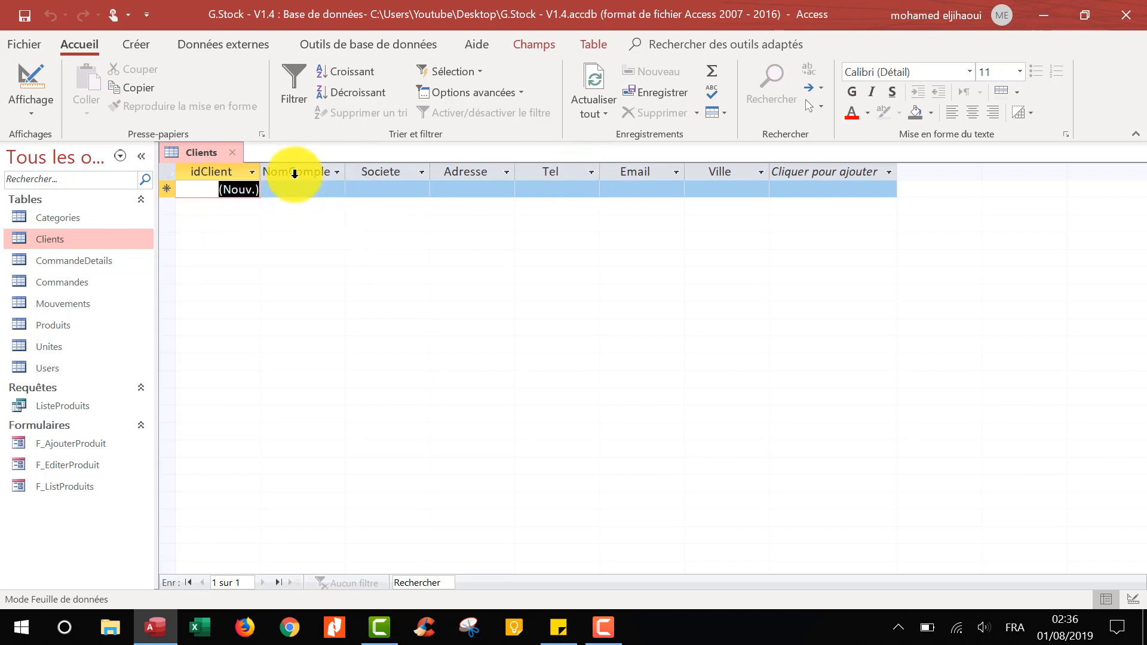
pyautogui.moveTo(740, 171); pyautogui.dragTo(217, 180)
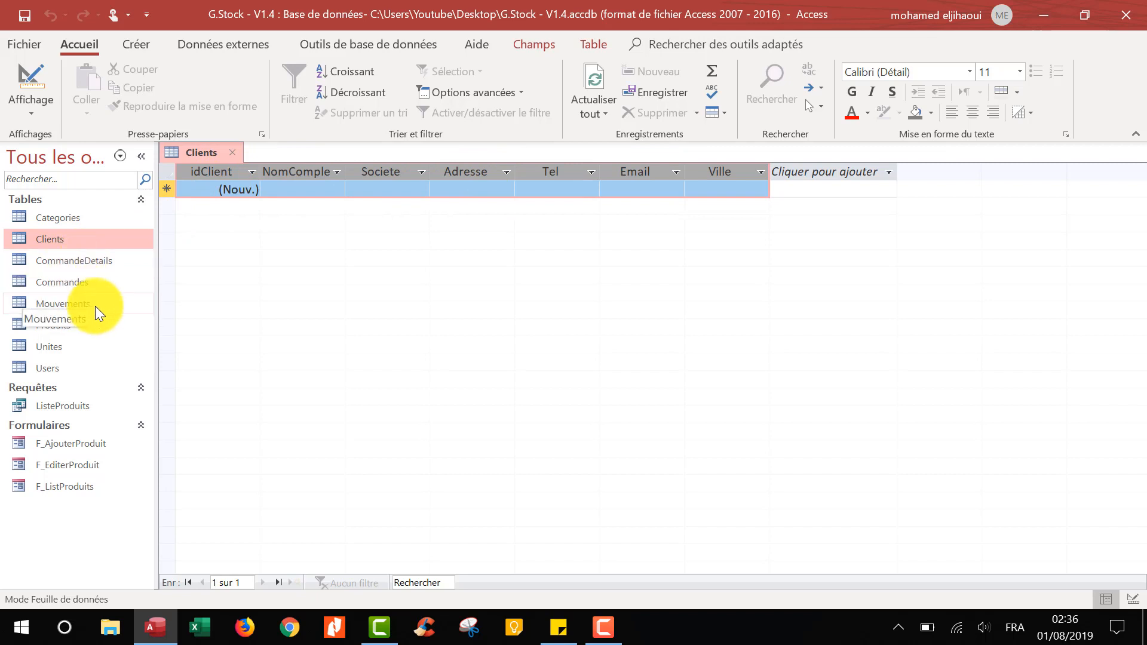
# Step: Open the Commandes table in datasheet view and check the default values of idClient and Montant
pyautogui.doubleClick(73, 281)
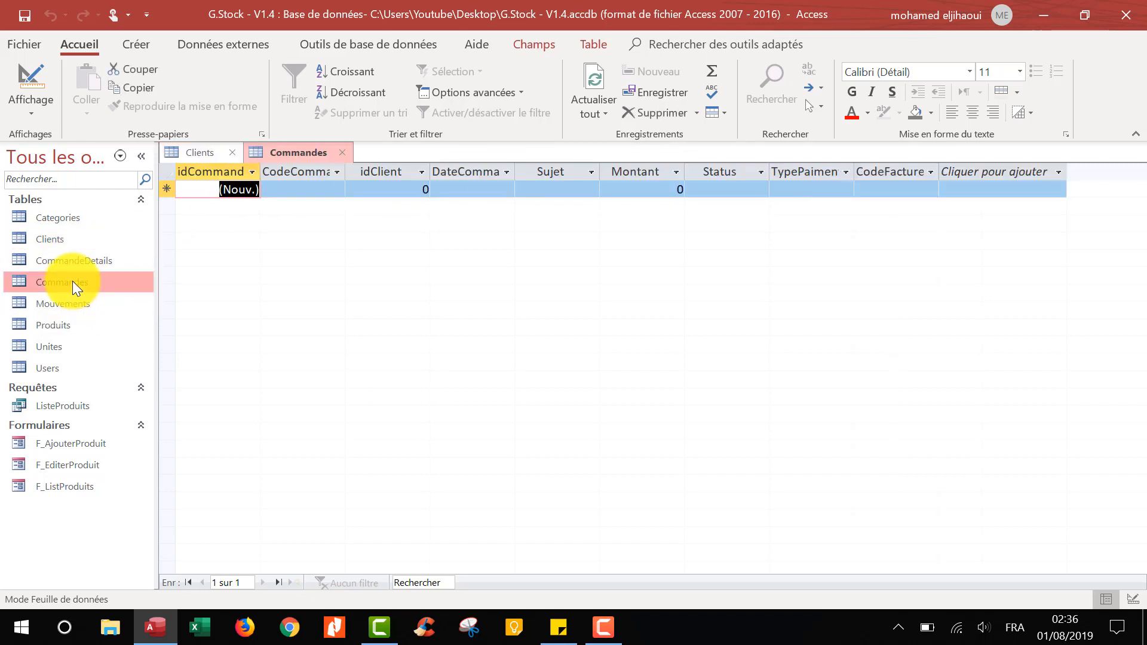
pyautogui.doubleClick(424, 187)
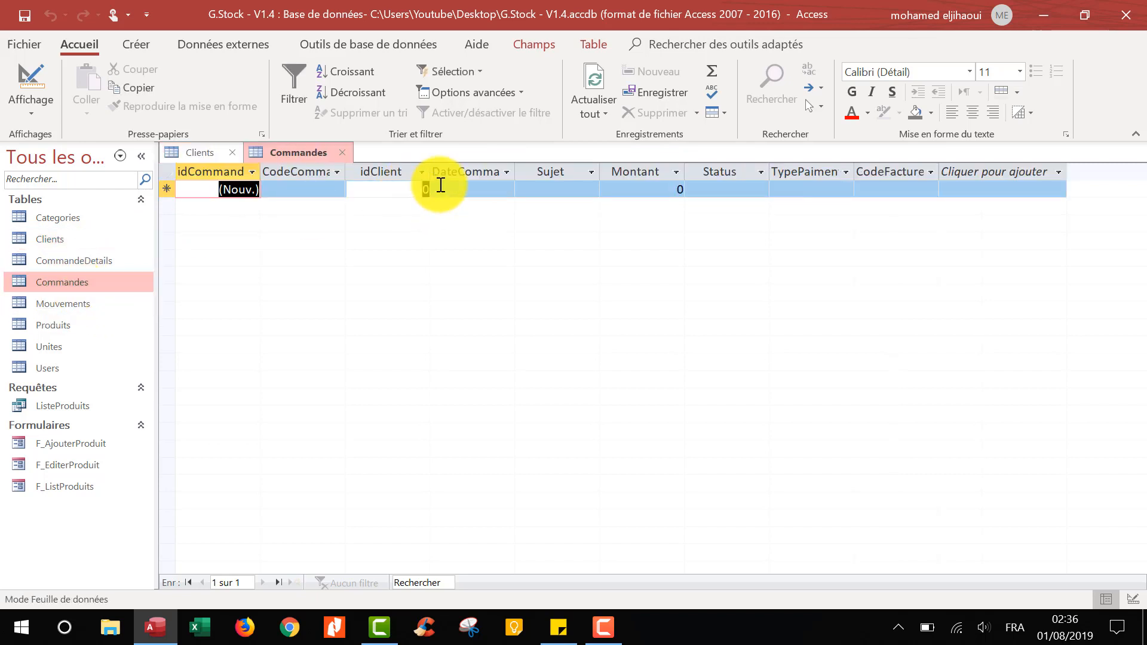
pyautogui.click(685, 188)
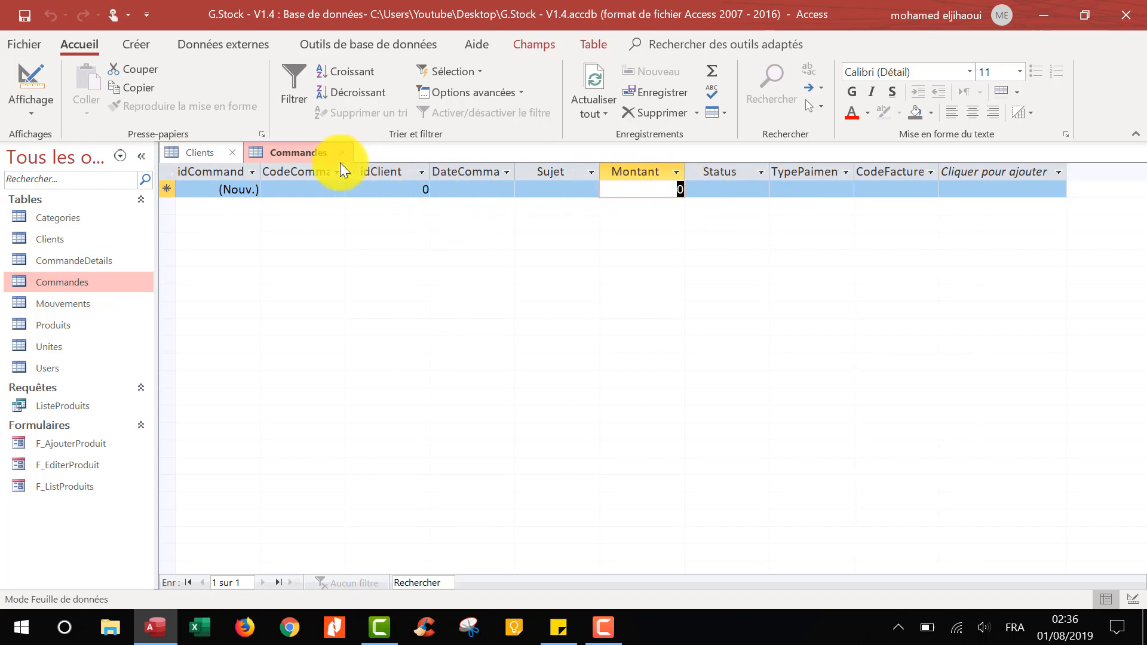
# Step: Switch the Commandes table to design view and clear the default values of the idClient and Montant fields
pyautogui.rightClick(304, 159)
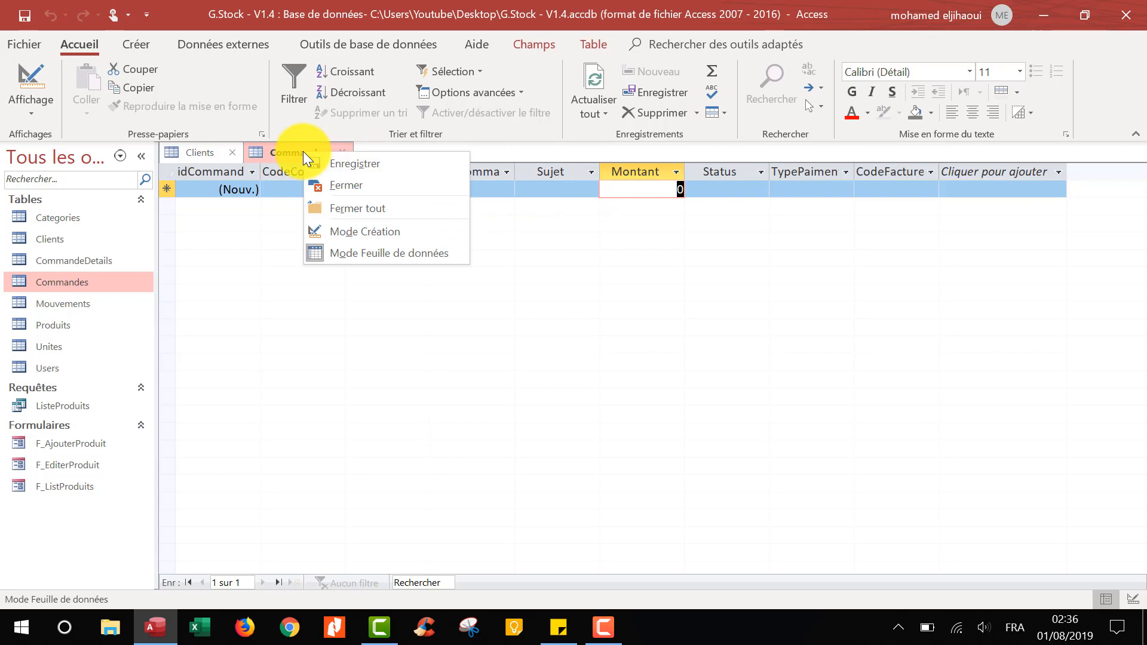
pyautogui.click(344, 232)
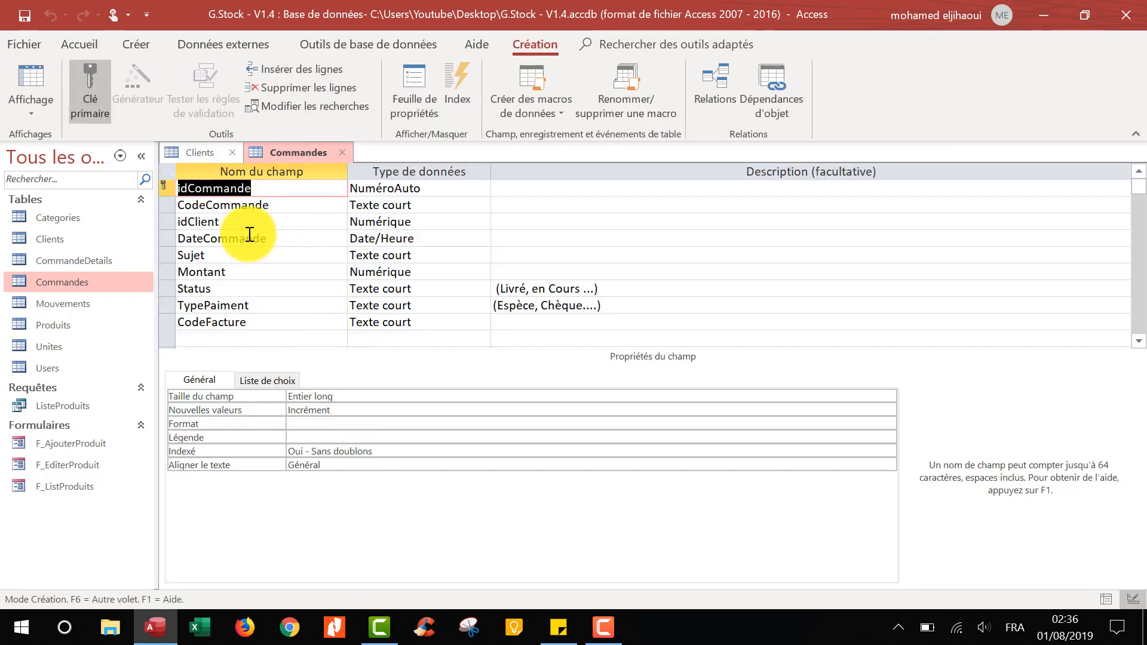
pyautogui.click(268, 221)
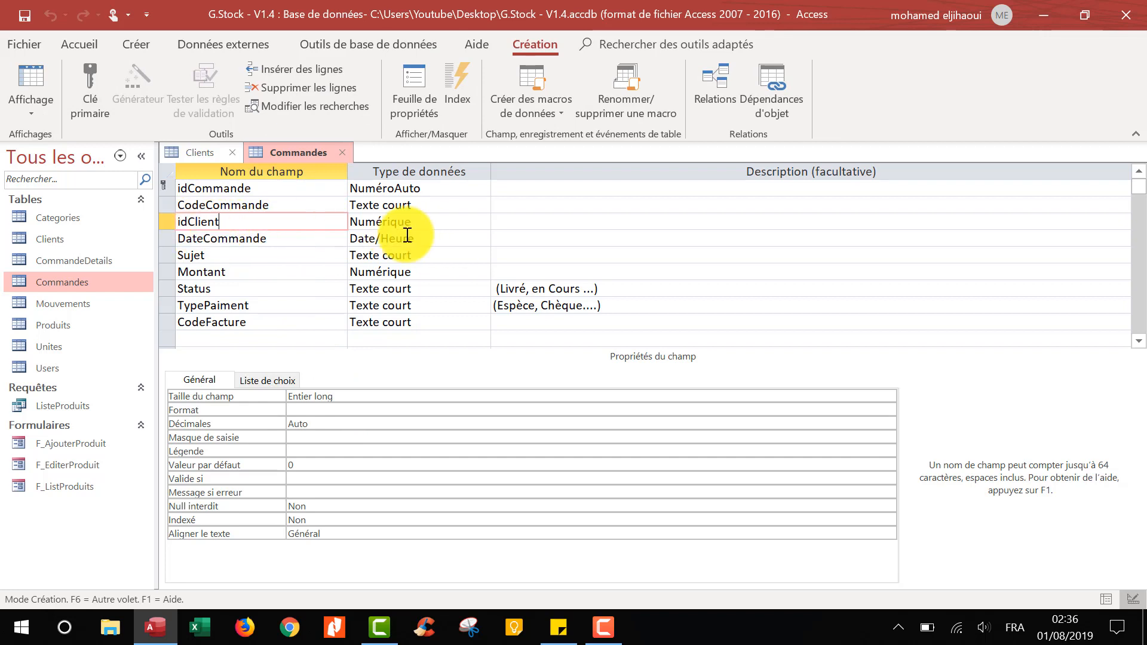
pyautogui.click(262, 464)
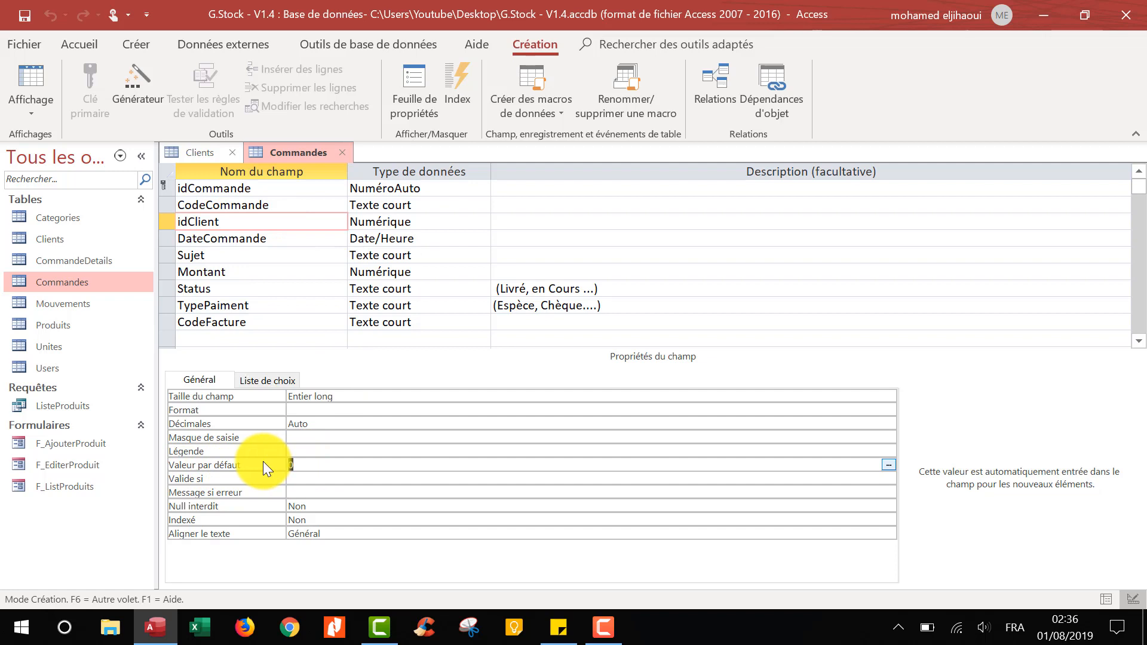
pyautogui.click(297, 451)
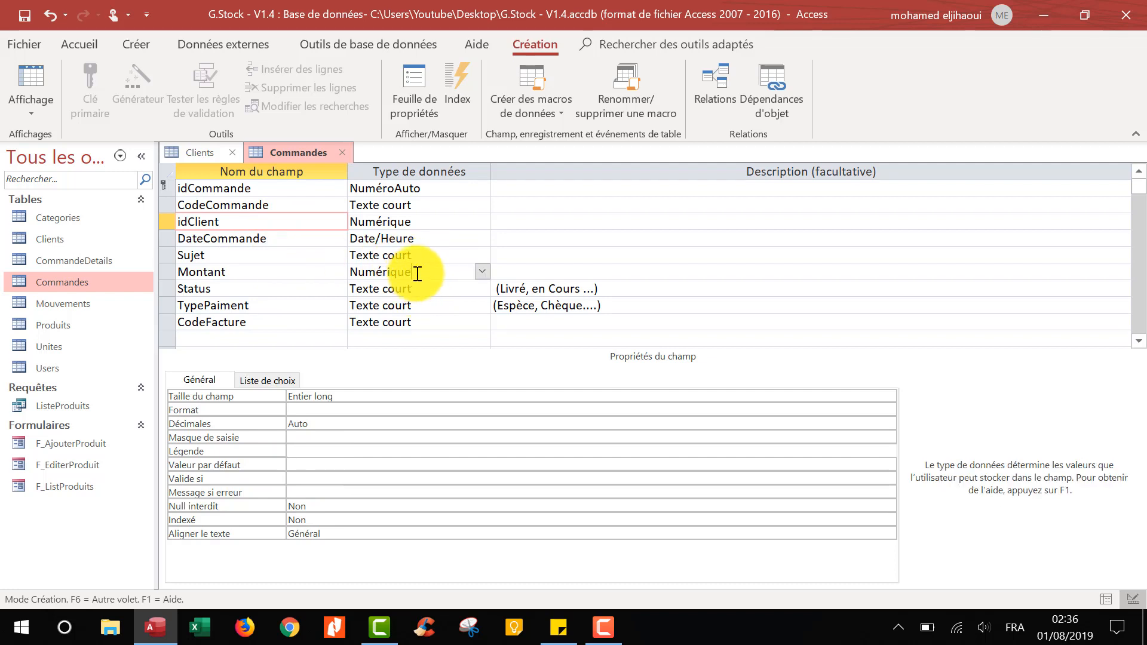
pyautogui.click(477, 272)
pyautogui.click(268, 468)
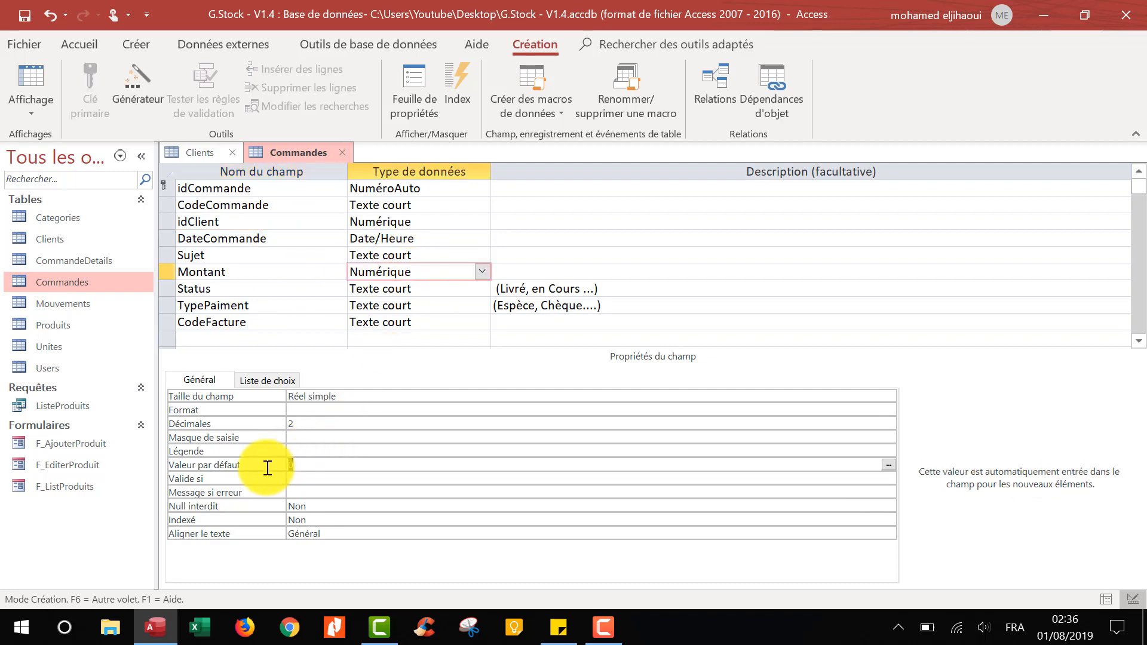
pyautogui.press('Delete')
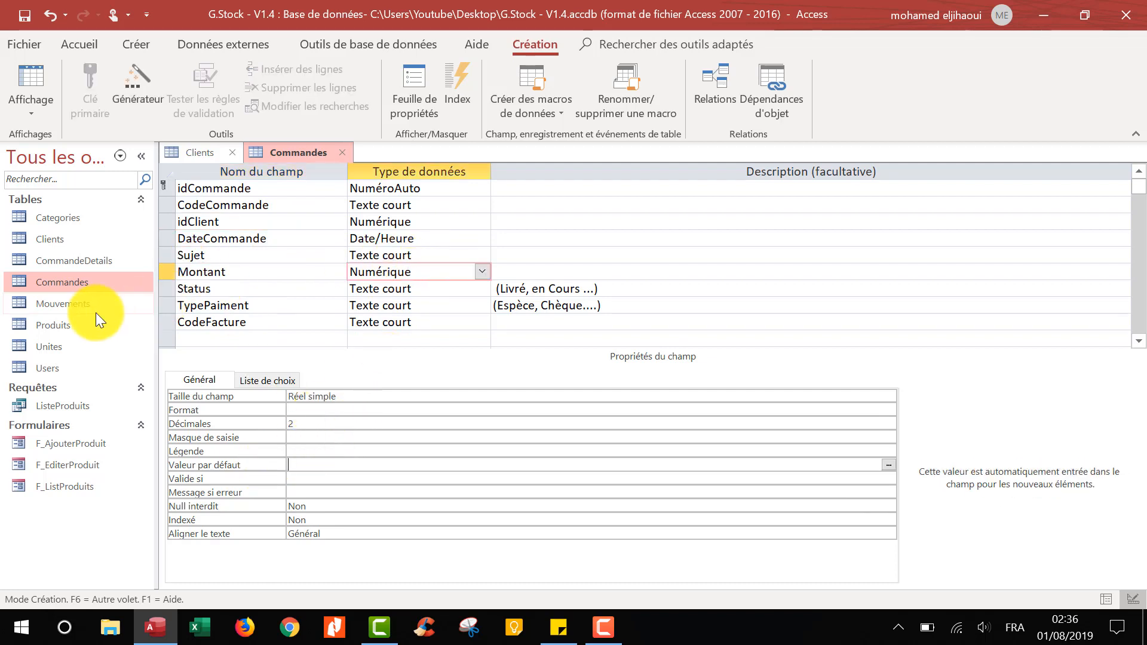
# Step: Open the Mouvements table in design view and clear the default value of the idProduit field
pyautogui.doubleClick(70, 304)
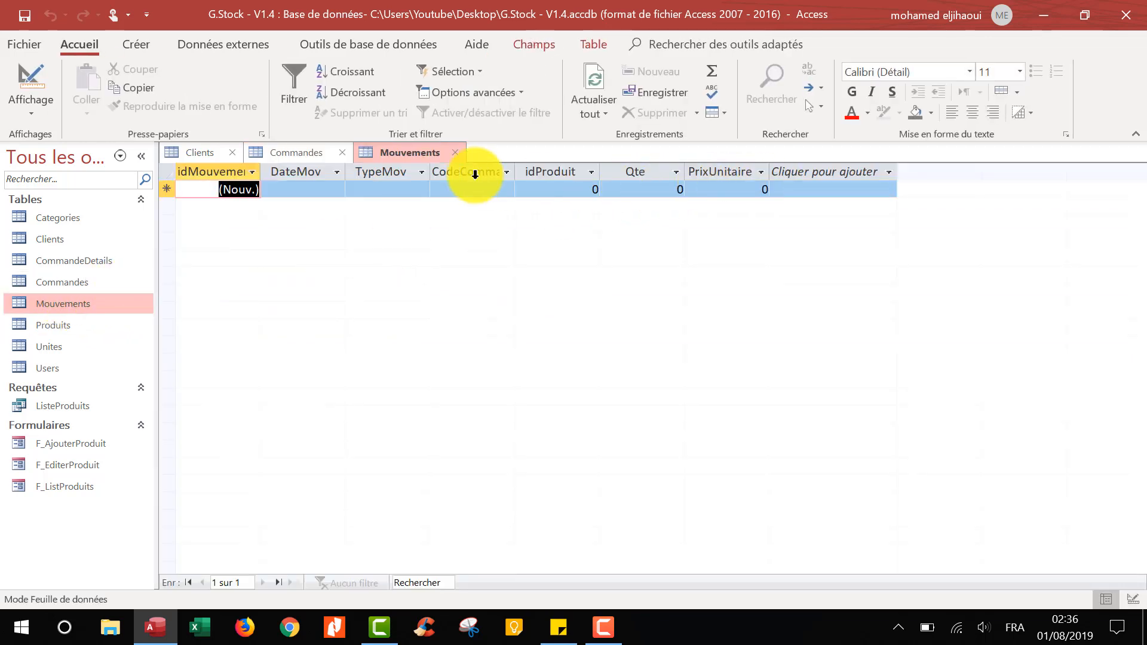
pyautogui.rightClick(408, 153)
pyautogui.click(442, 232)
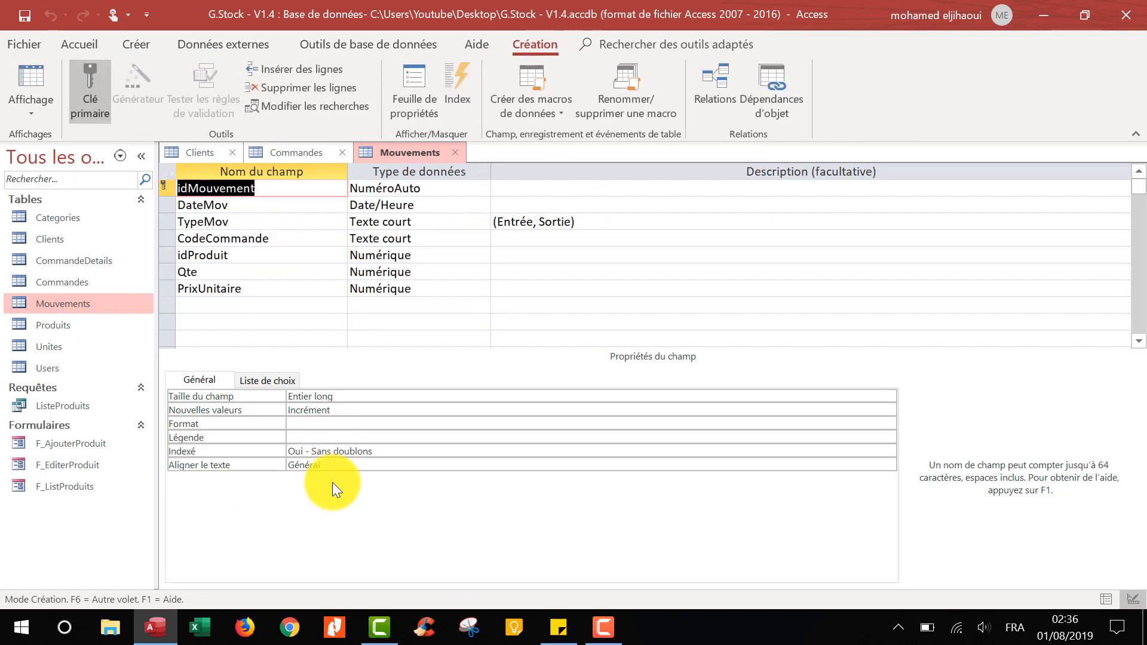
pyautogui.click(415, 256)
pyautogui.click(306, 465)
pyautogui.click(265, 465)
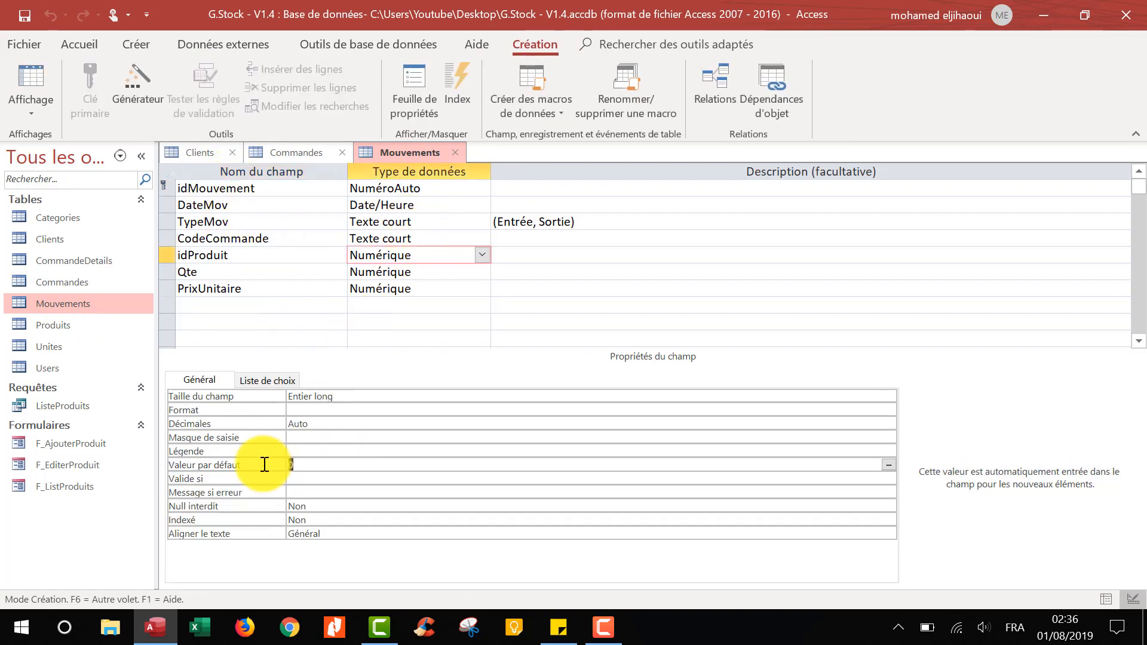
# Step: Clear the default values of the Qte and PrixUnitaire fields in the Mouvements table
pyautogui.click(418, 271)
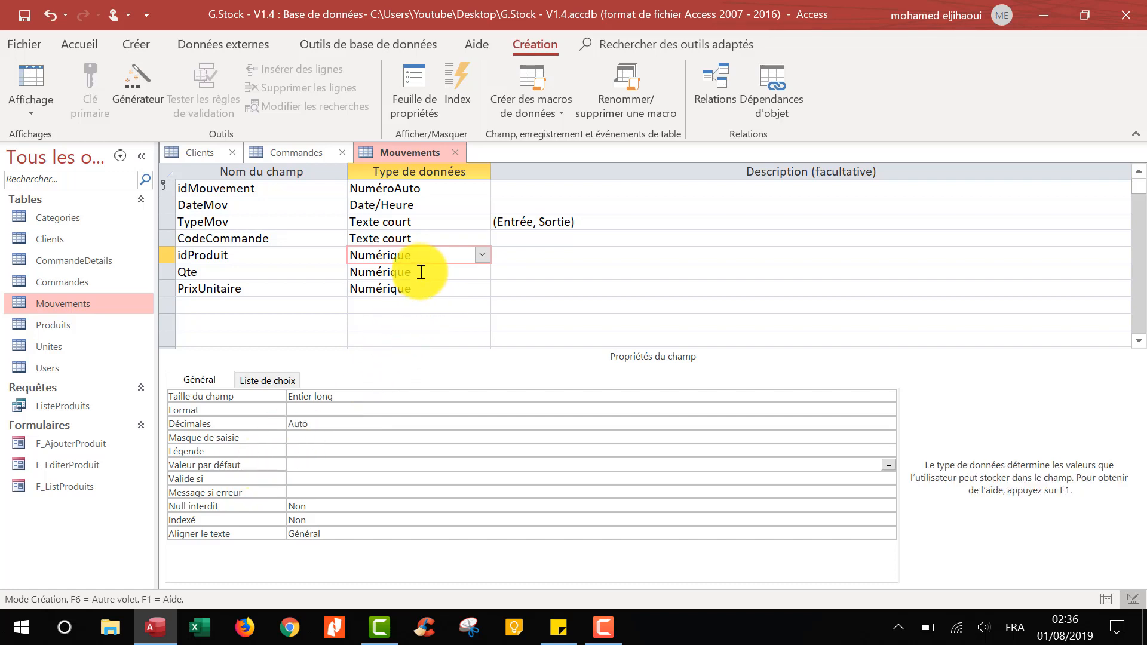
pyautogui.click(313, 466)
pyautogui.press('BackSpace')
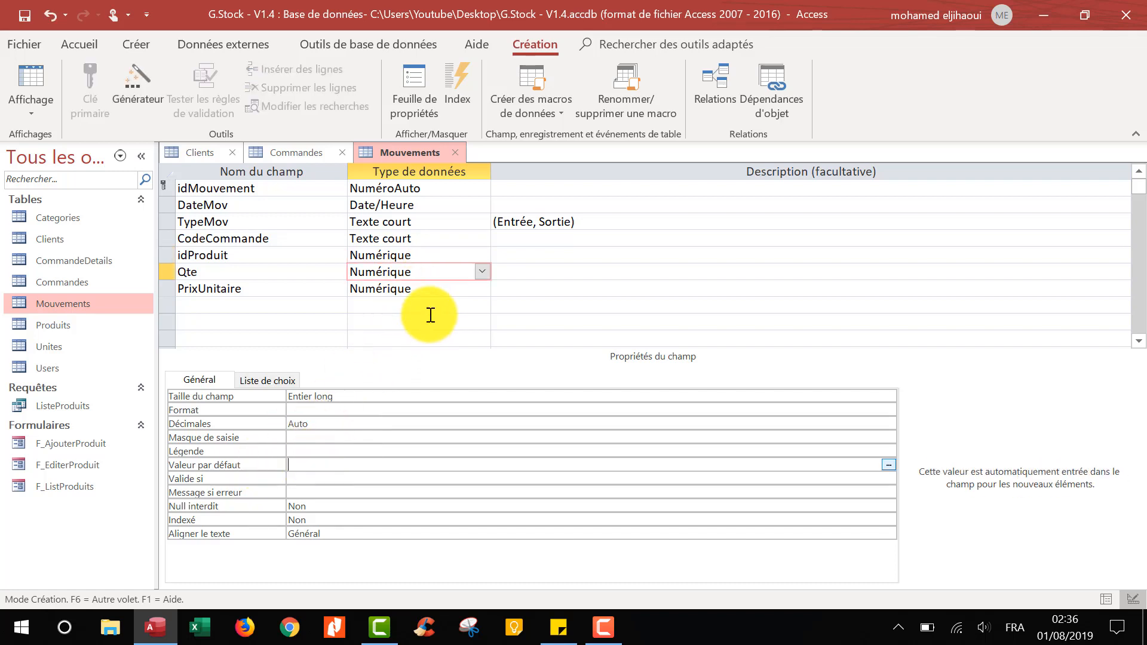
pyautogui.click(415, 286)
pyautogui.click(415, 285)
pyautogui.click(292, 465)
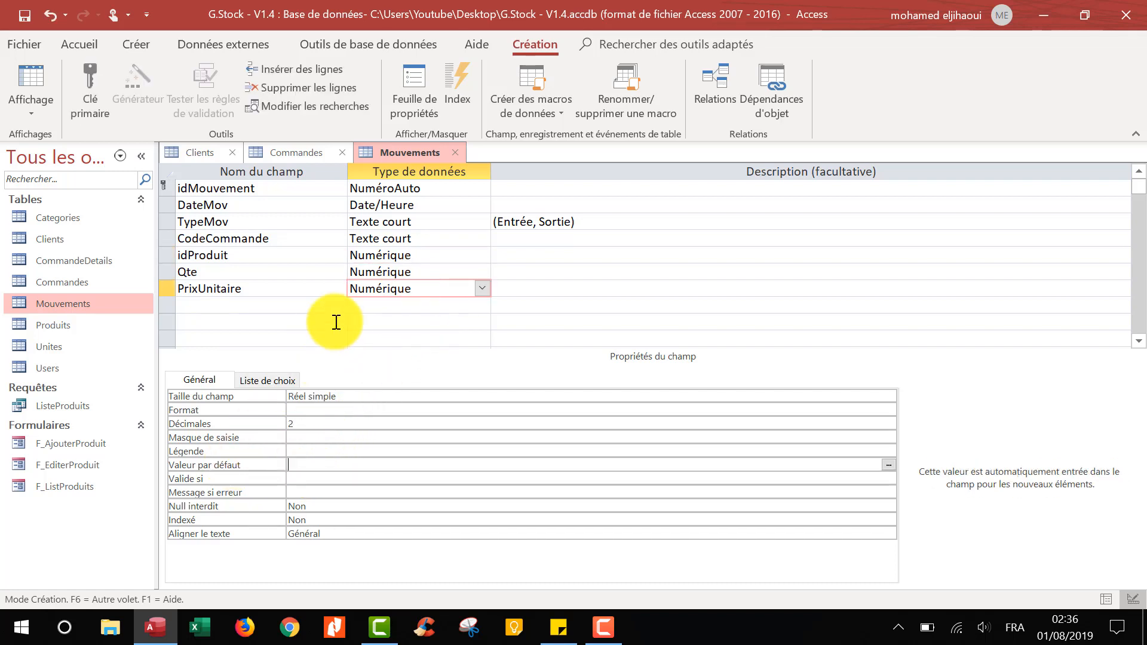
pyautogui.click(414, 312)
# Step: Open the CommandeDetails table in design view and clear the default values of idCommande, IdProduit and QteCommande
pyautogui.doubleClick(94, 264)
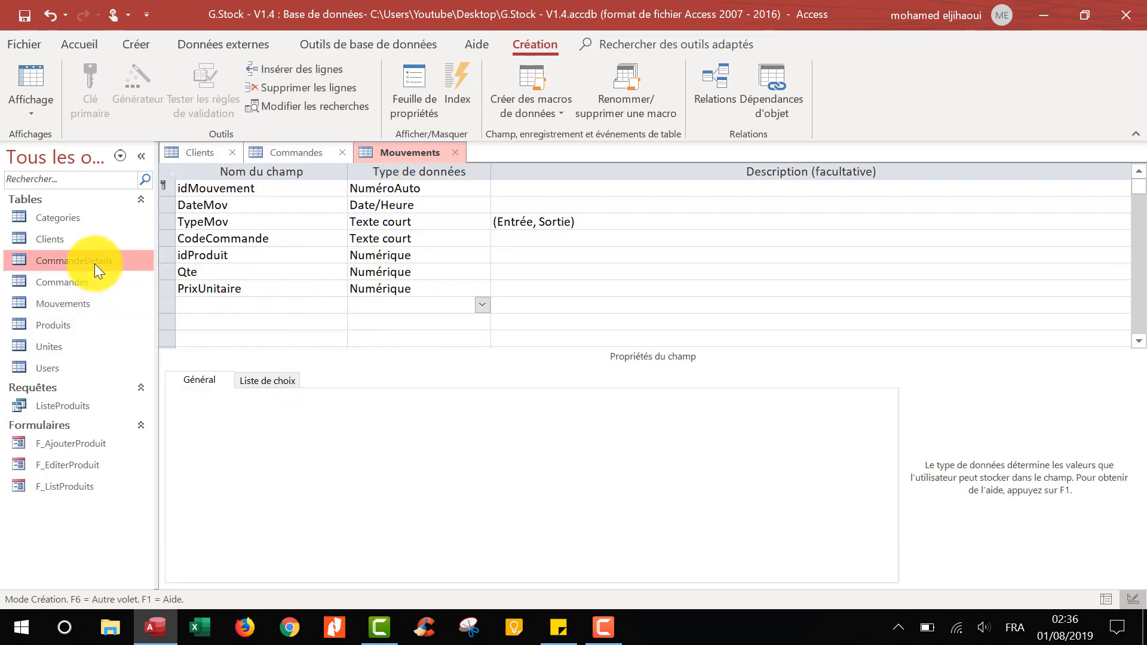
pyautogui.rightClick(506, 154)
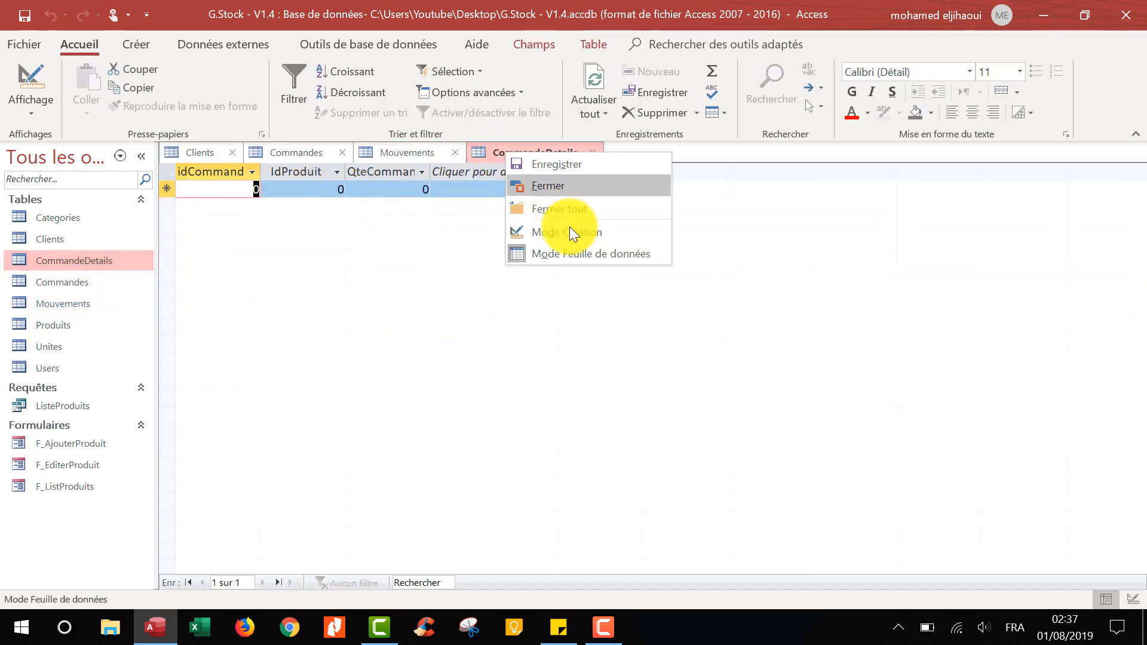
pyautogui.click(573, 234)
pyautogui.click(300, 464)
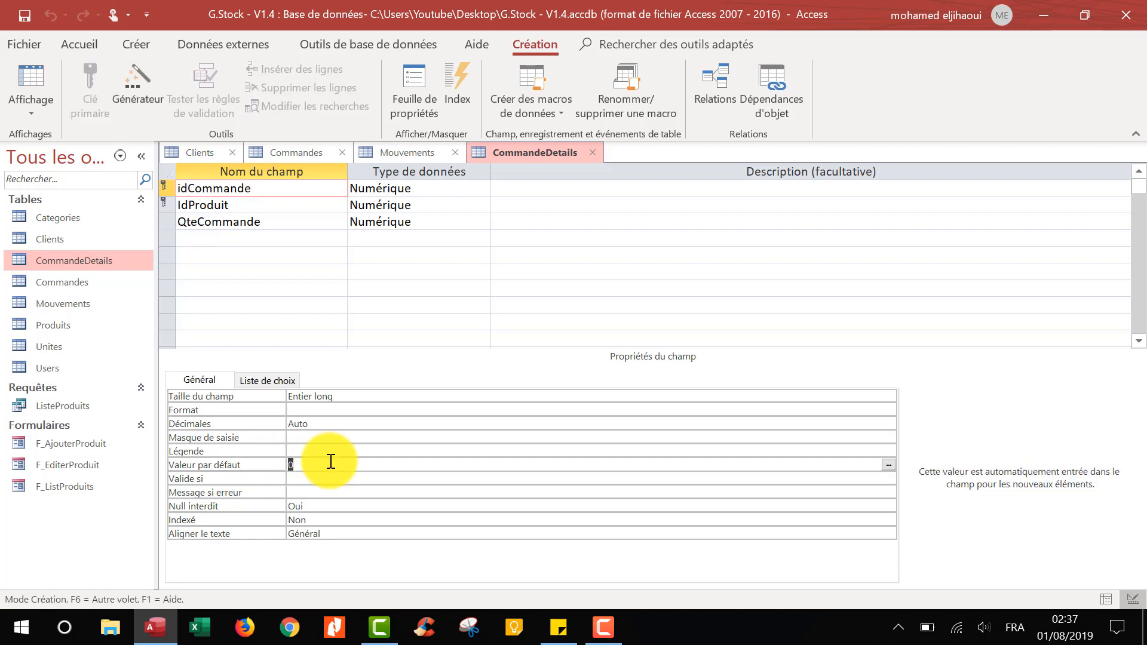
pyautogui.click(237, 206)
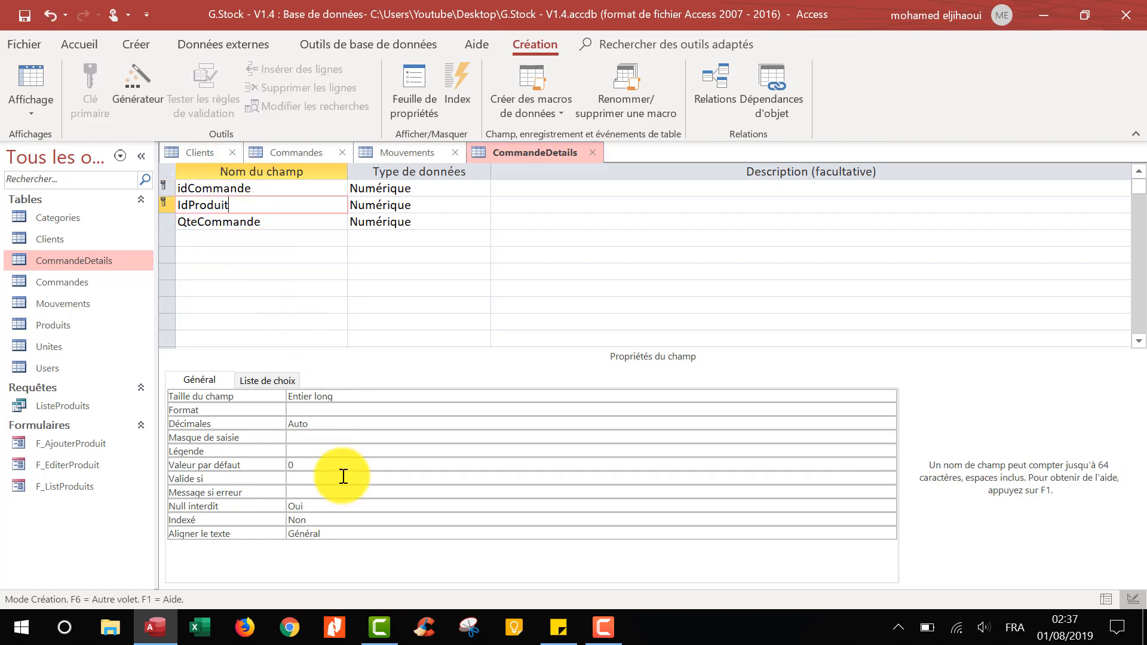
pyautogui.click(305, 465)
pyautogui.click(271, 221)
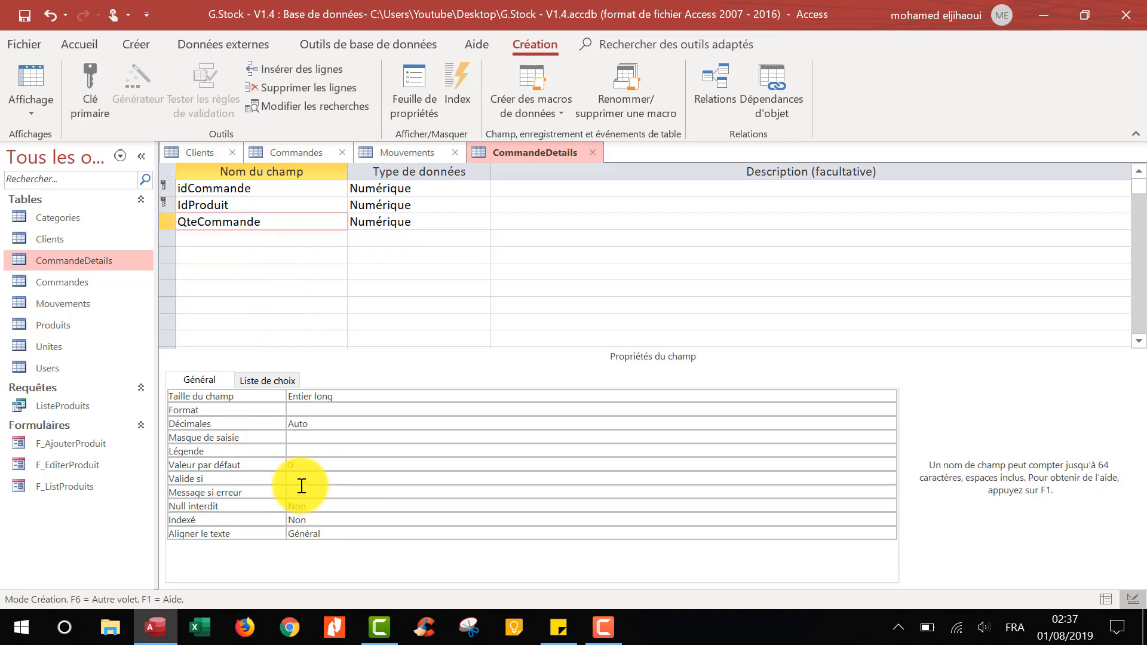
pyautogui.moveTo(296, 478); pyautogui.dragTo(279, 460)
pyautogui.press('BackSpace')
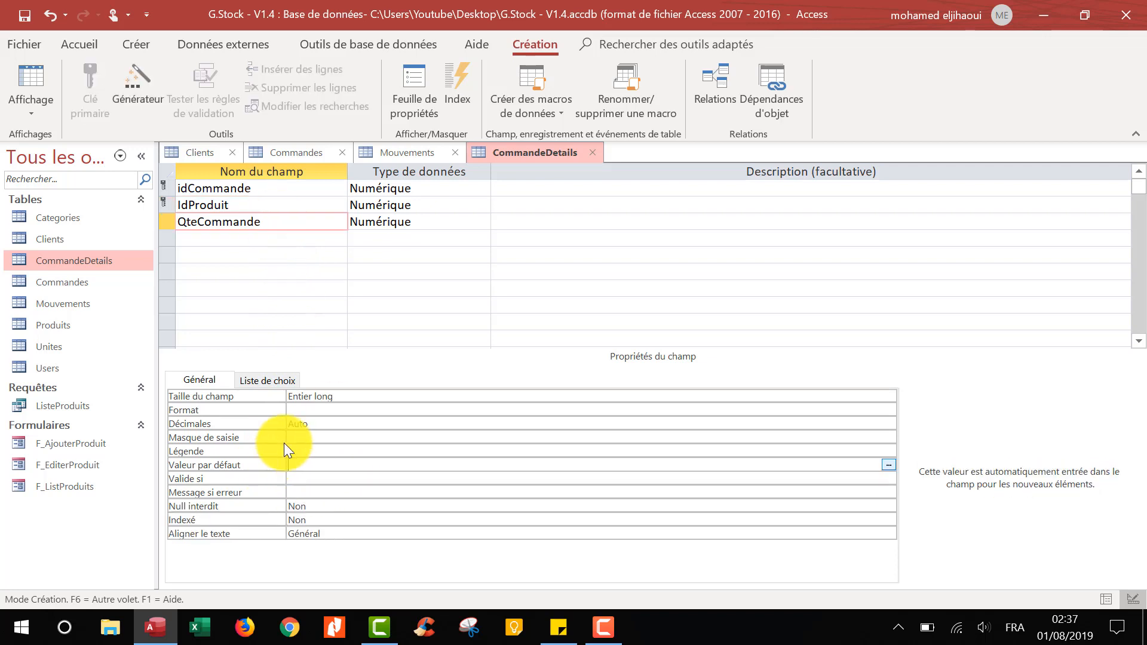
pyautogui.click(366, 254)
# Step: Close CommandeDetails and all remaining open tables, saving the structure changes to CommandeDetails, Commandes and Mouvements
pyautogui.click(597, 152)
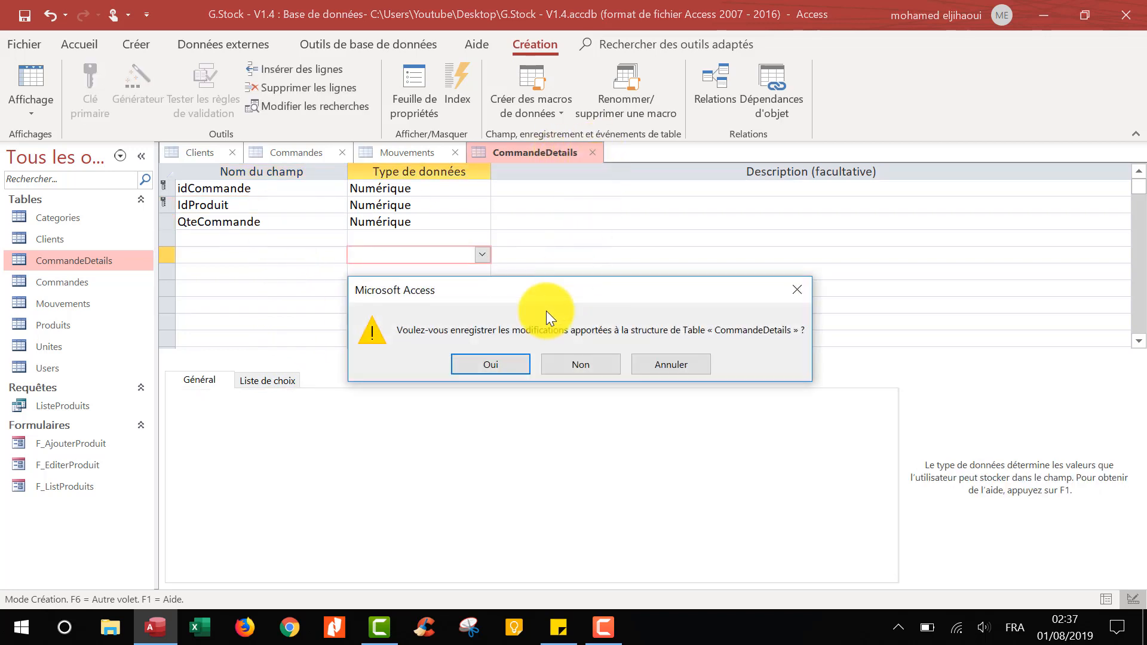
pyautogui.click(501, 364)
pyautogui.rightClick(431, 154)
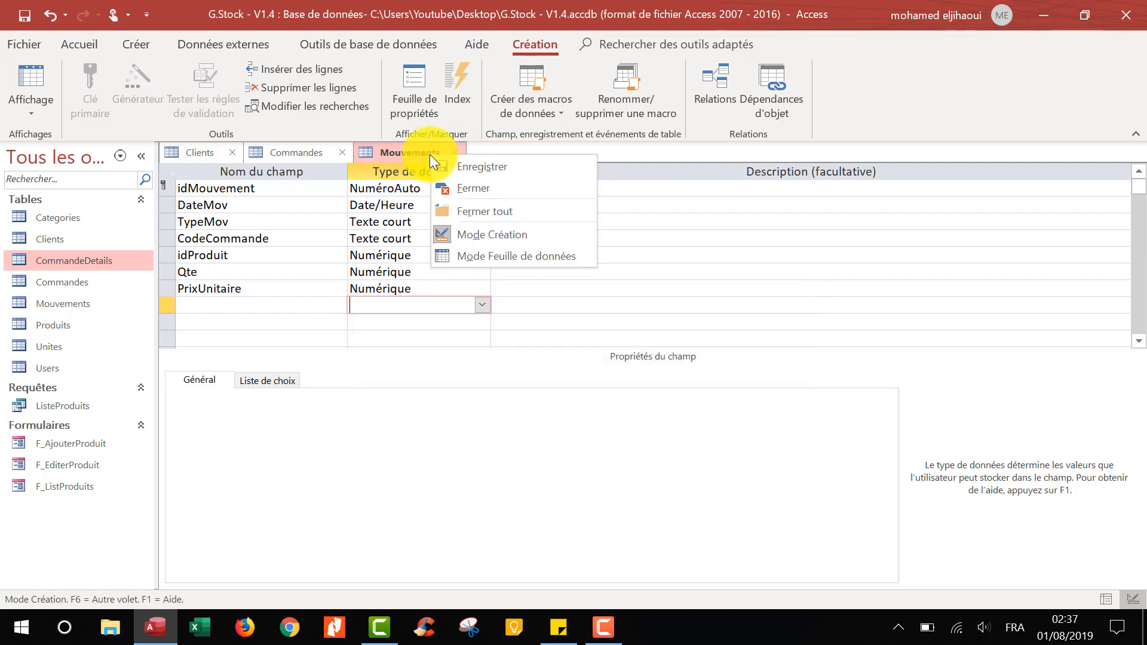
pyautogui.click(479, 213)
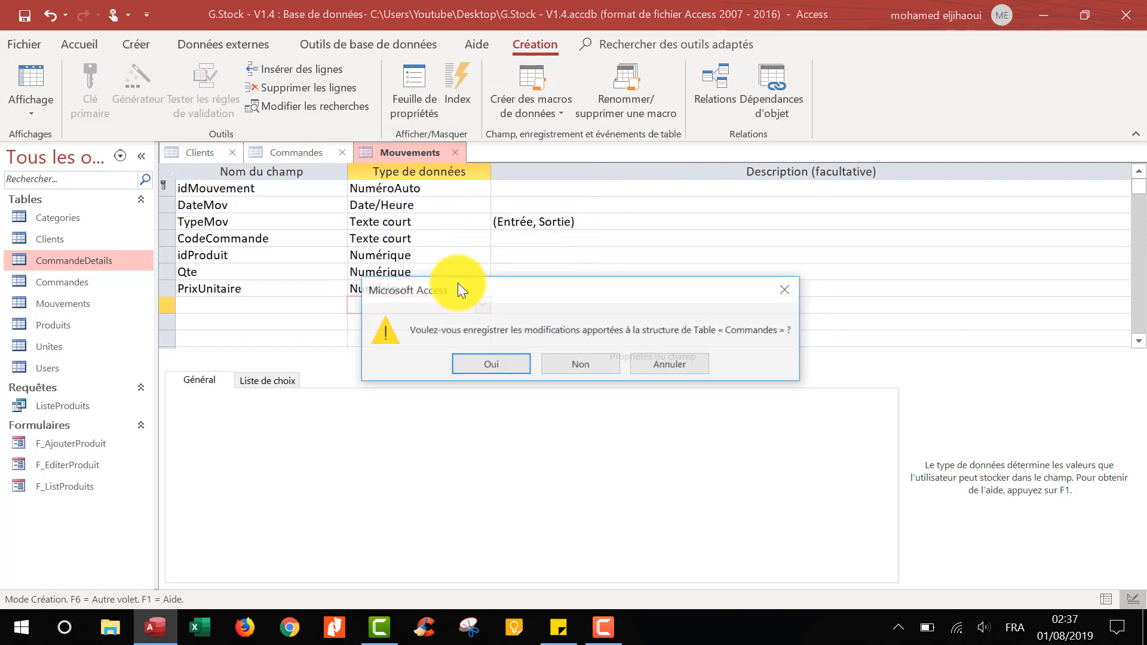
pyautogui.click(482, 368)
pyautogui.click(482, 367)
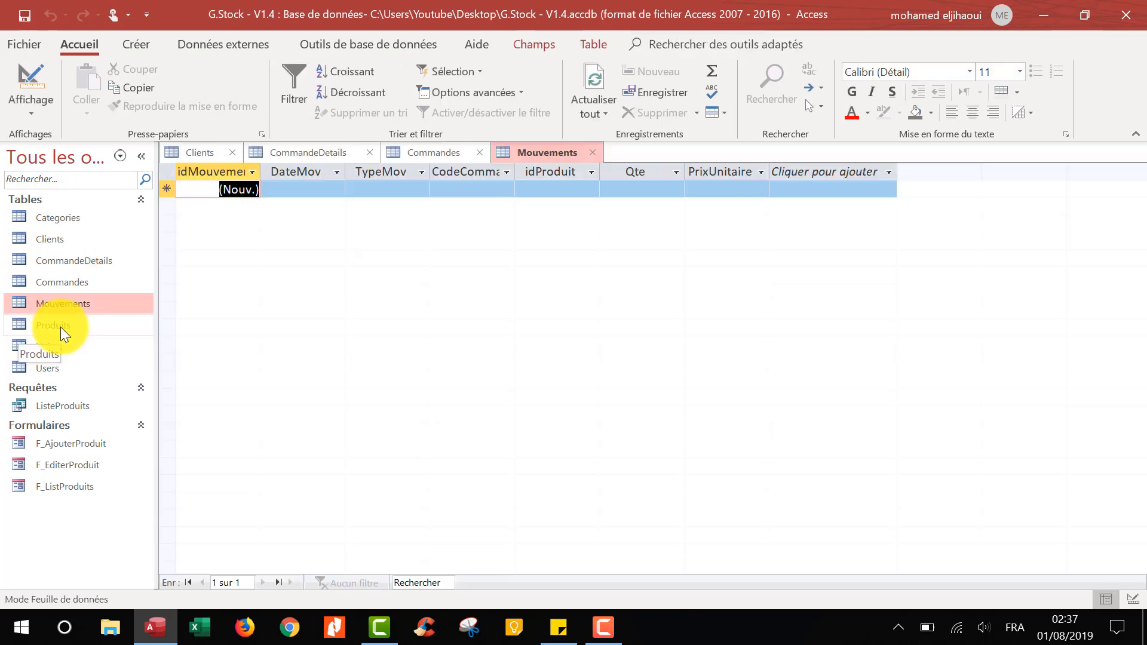
# Step: Open the Produits table in datasheet view to check its new-record defaults, then close all open tables
pyautogui.doubleClick(59, 326)
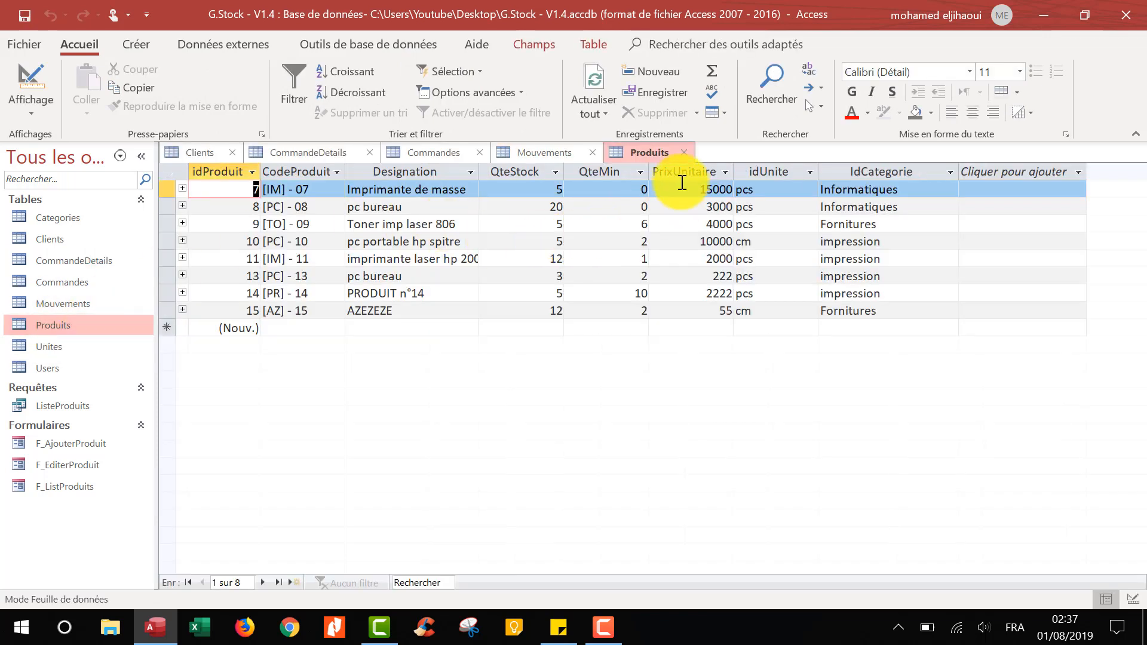
pyautogui.rightClick(666, 156)
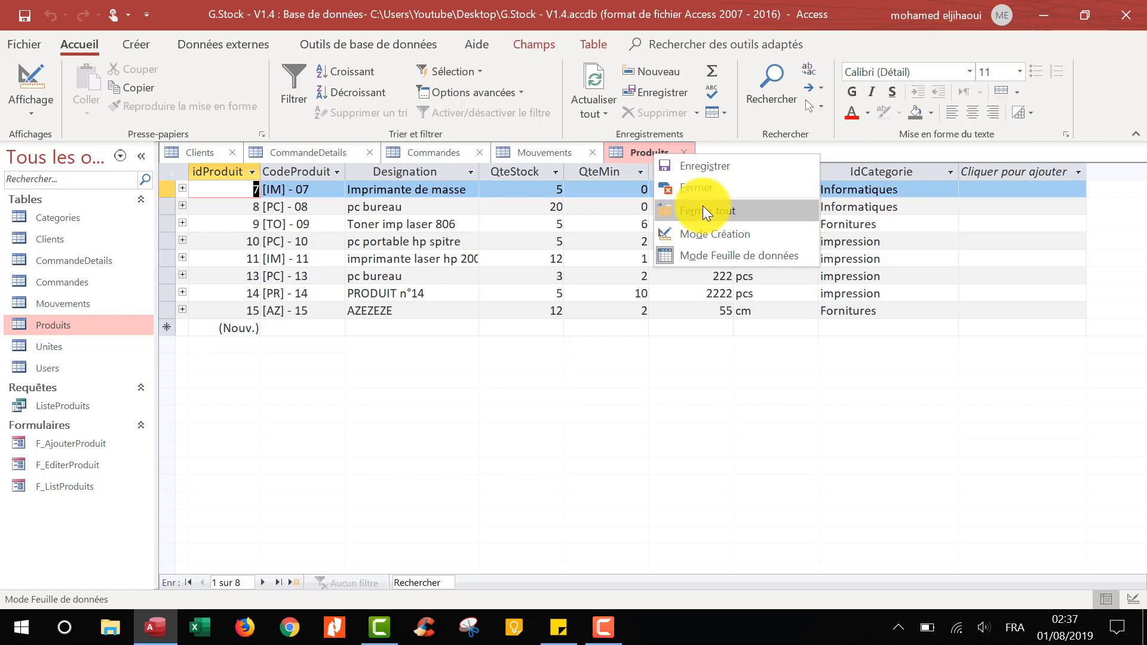
pyautogui.click(703, 205)
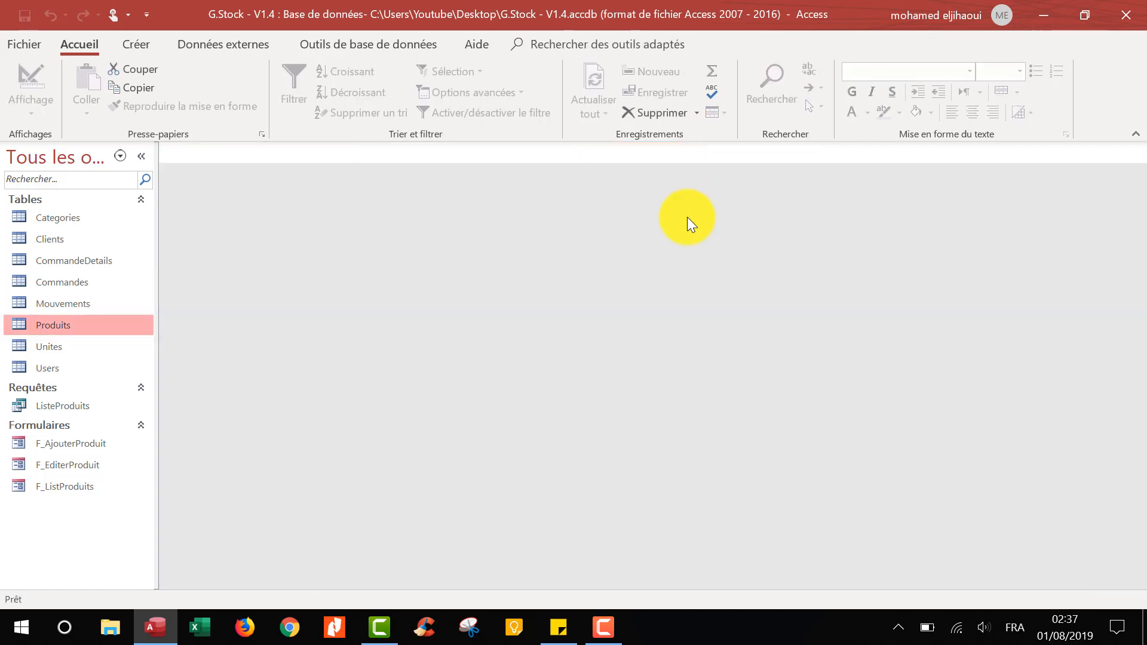